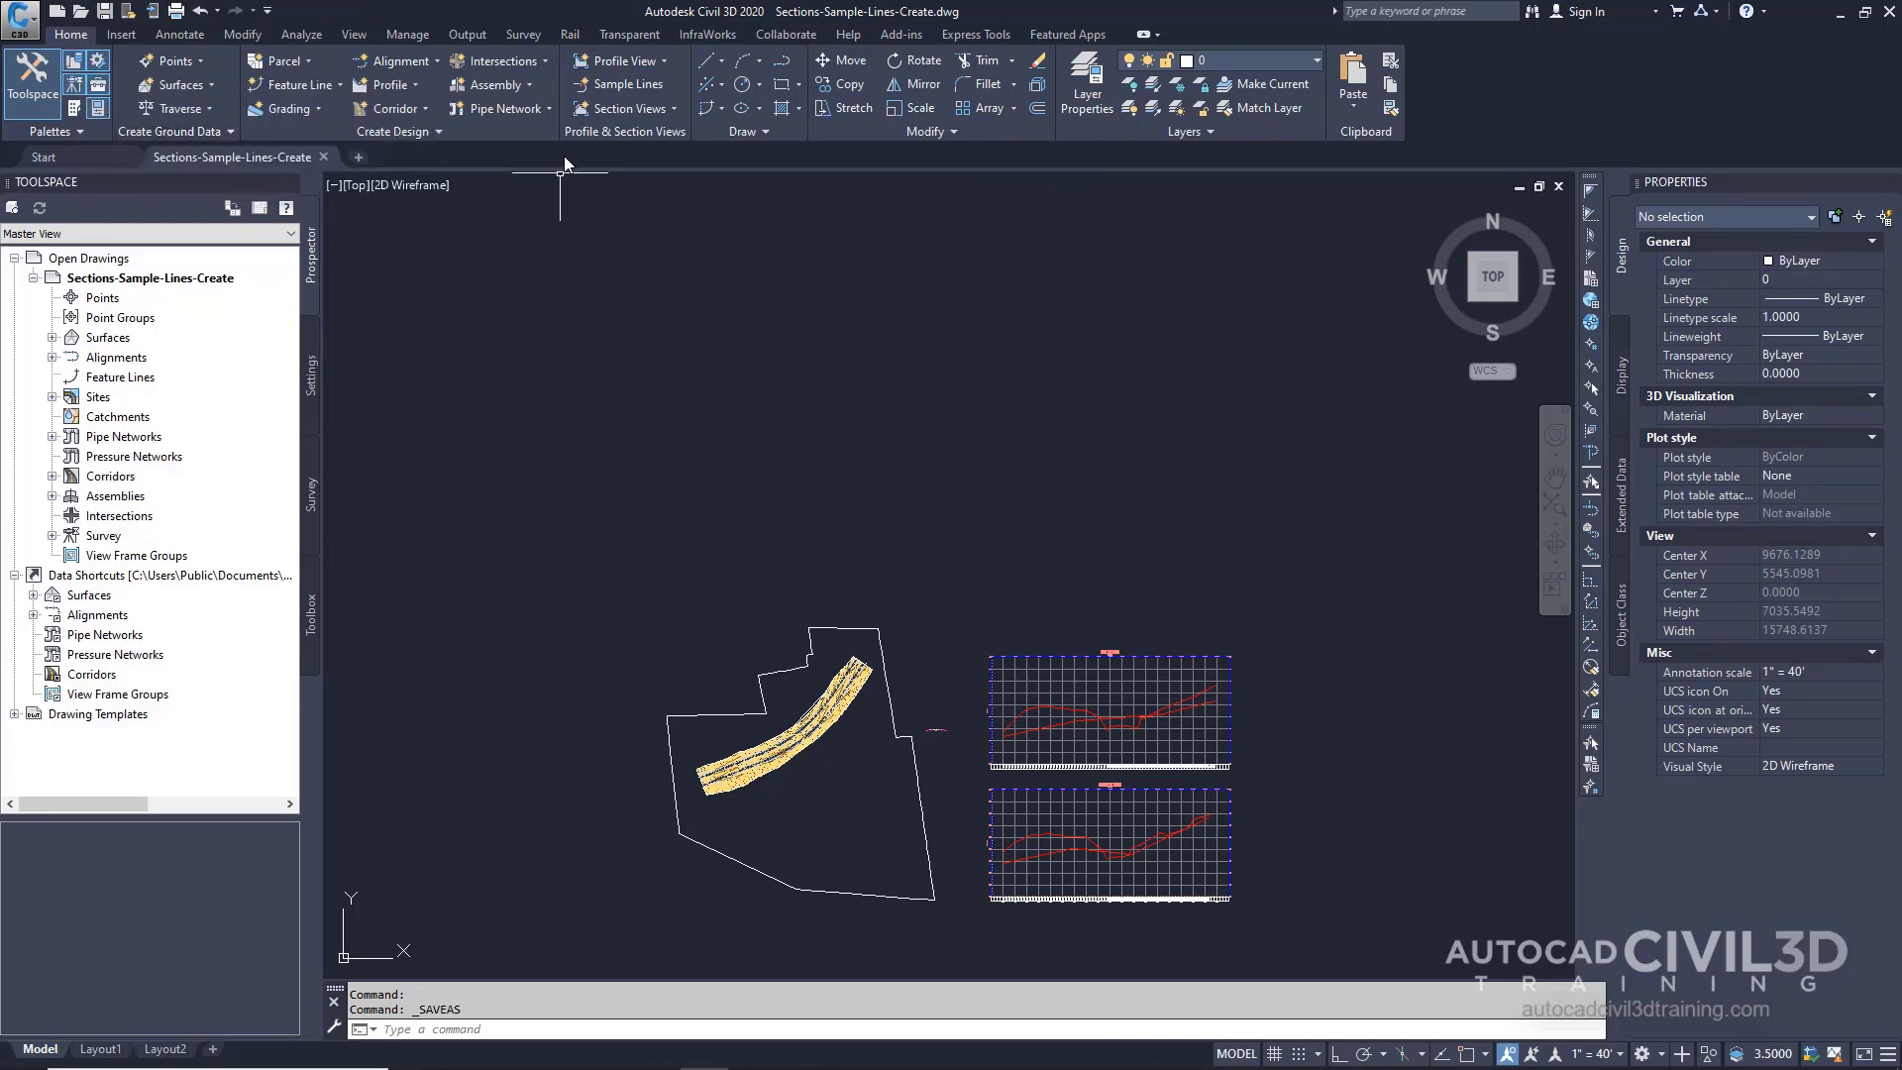
Start creating sample lines along the Centerline (1) alignment.
click(646, 88)
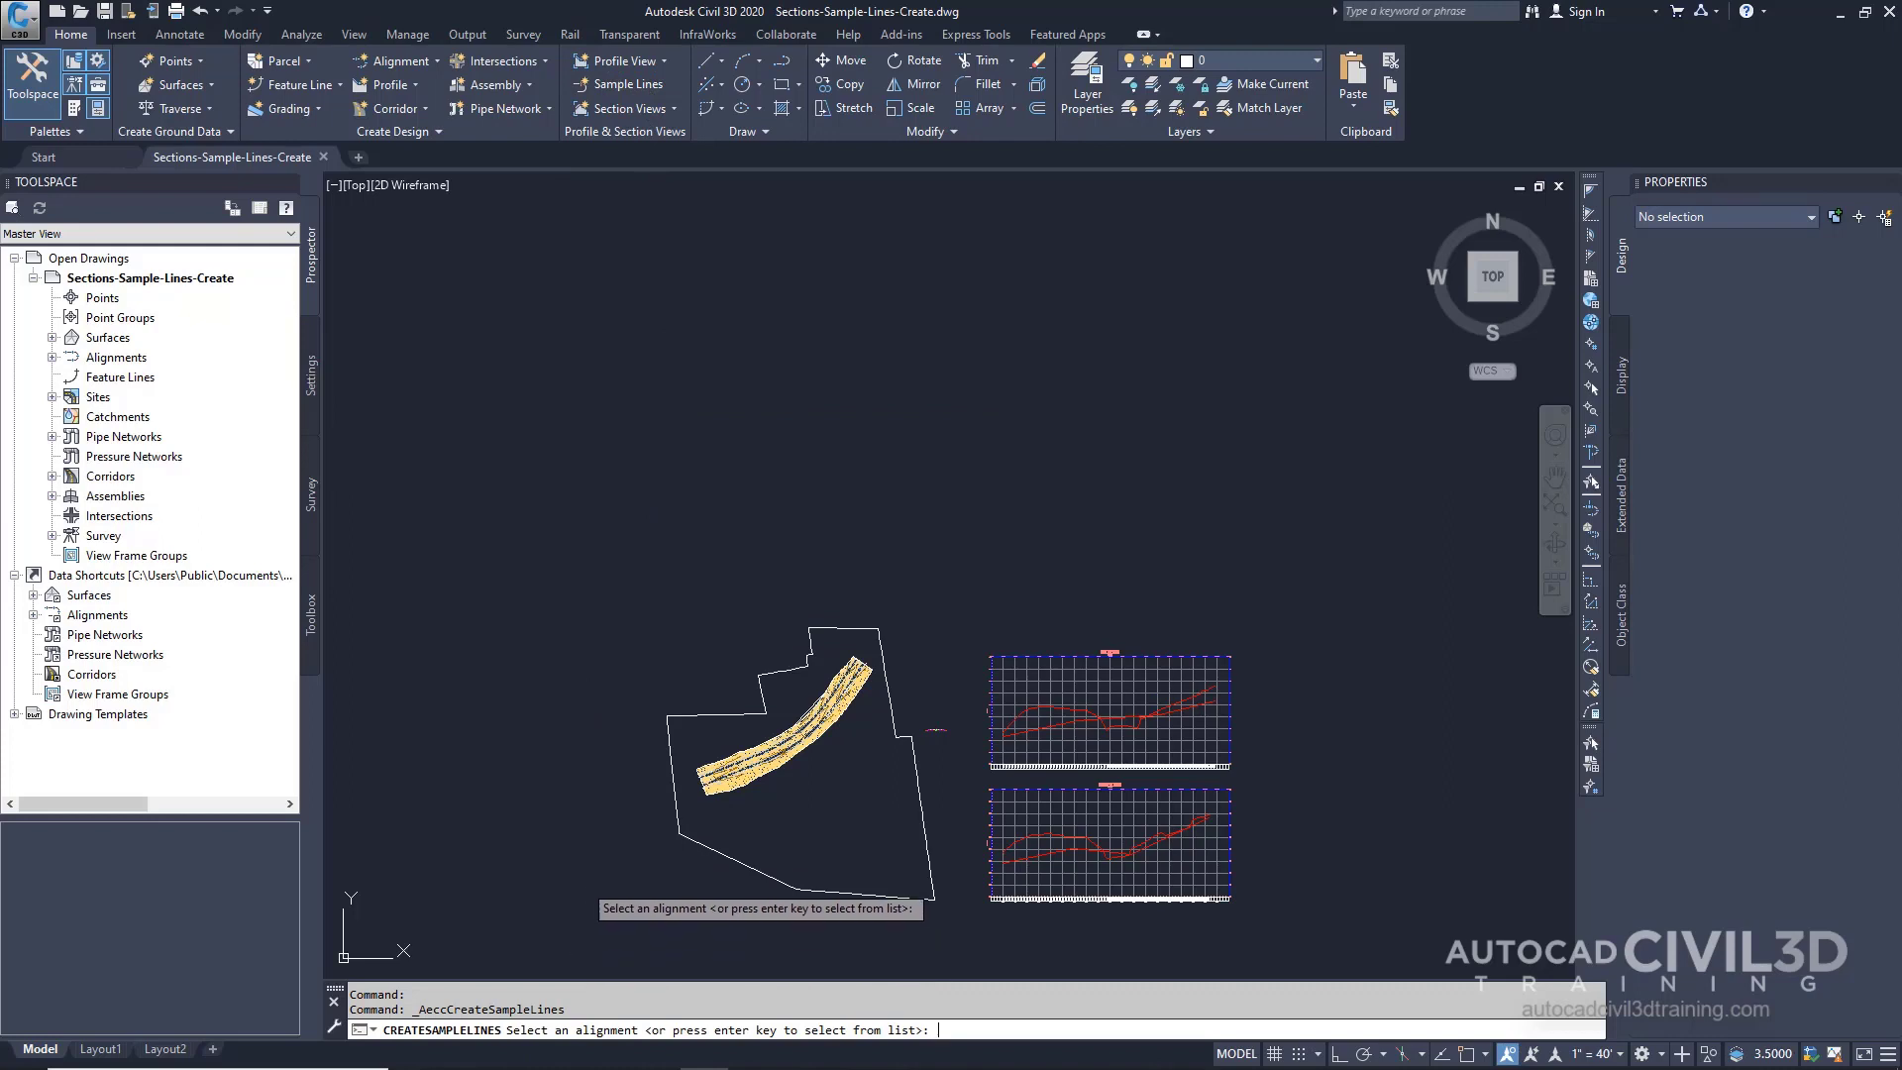
key(Return)
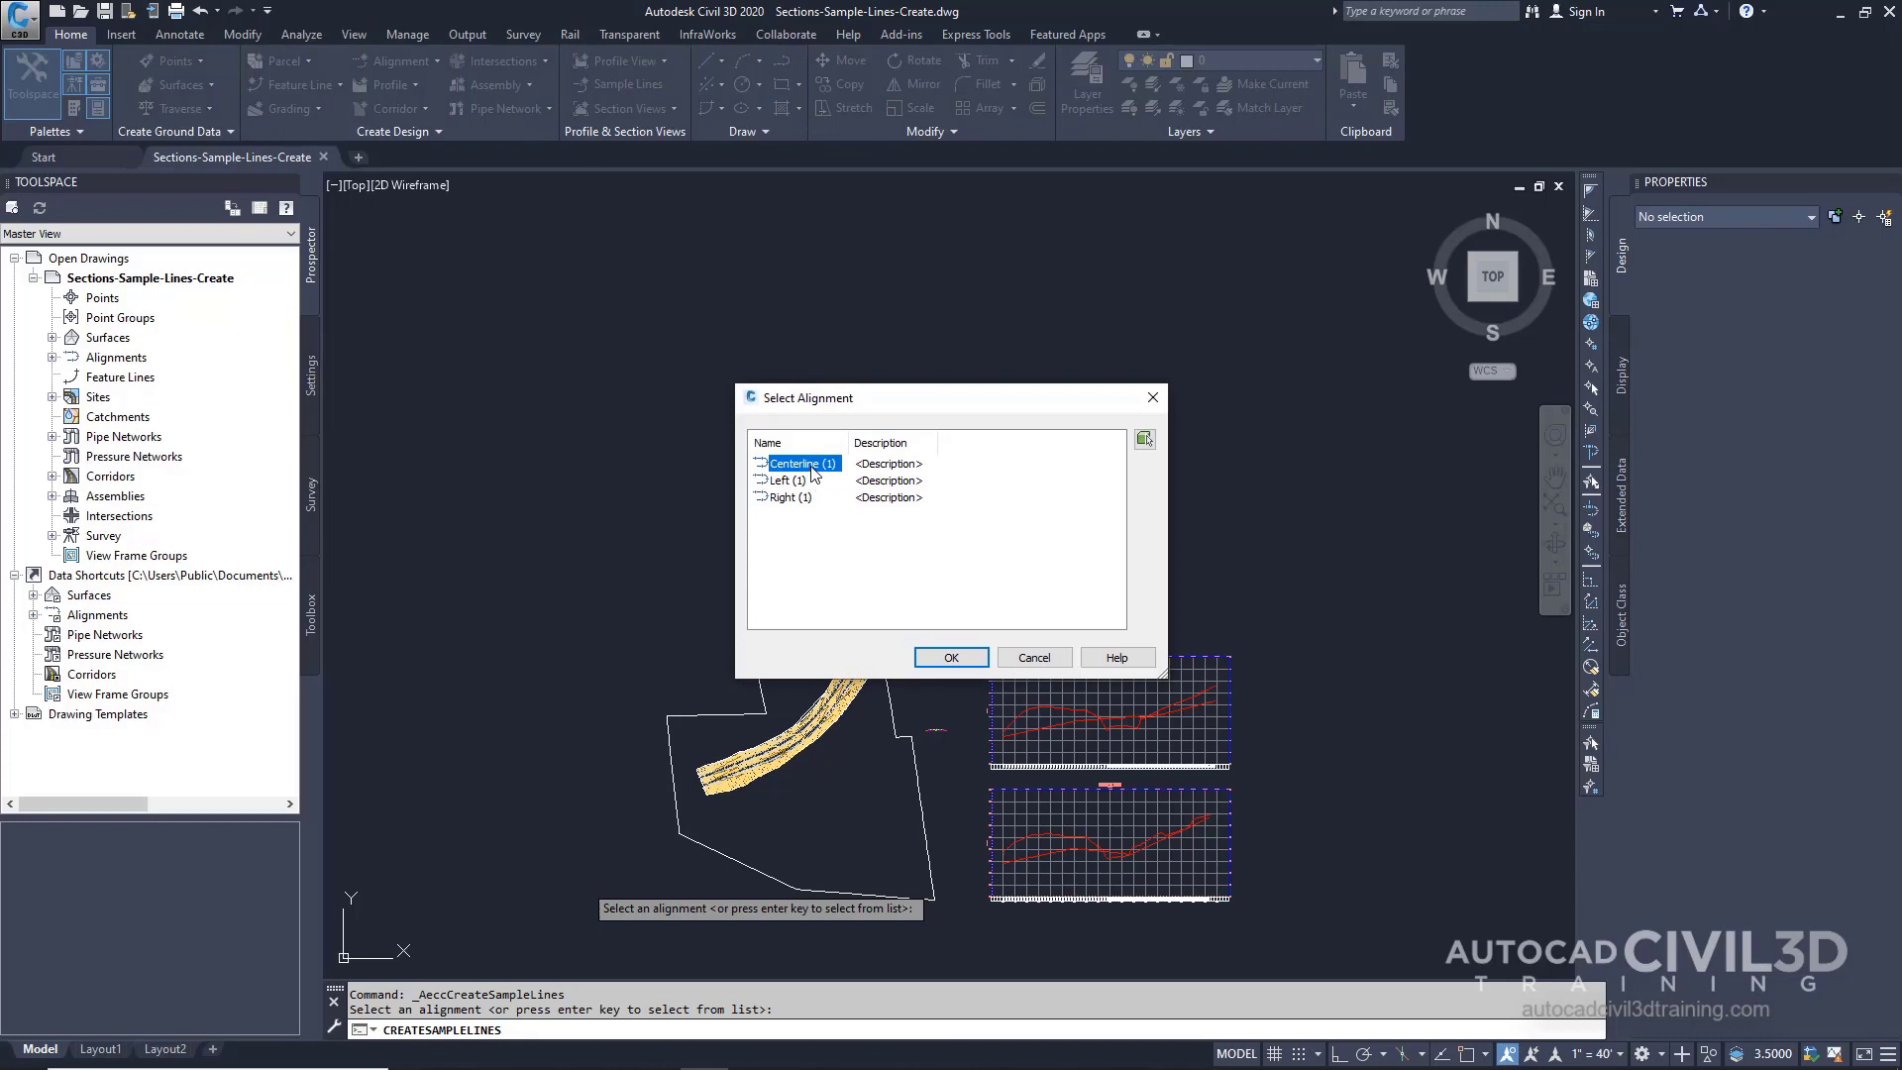
click(949, 659)
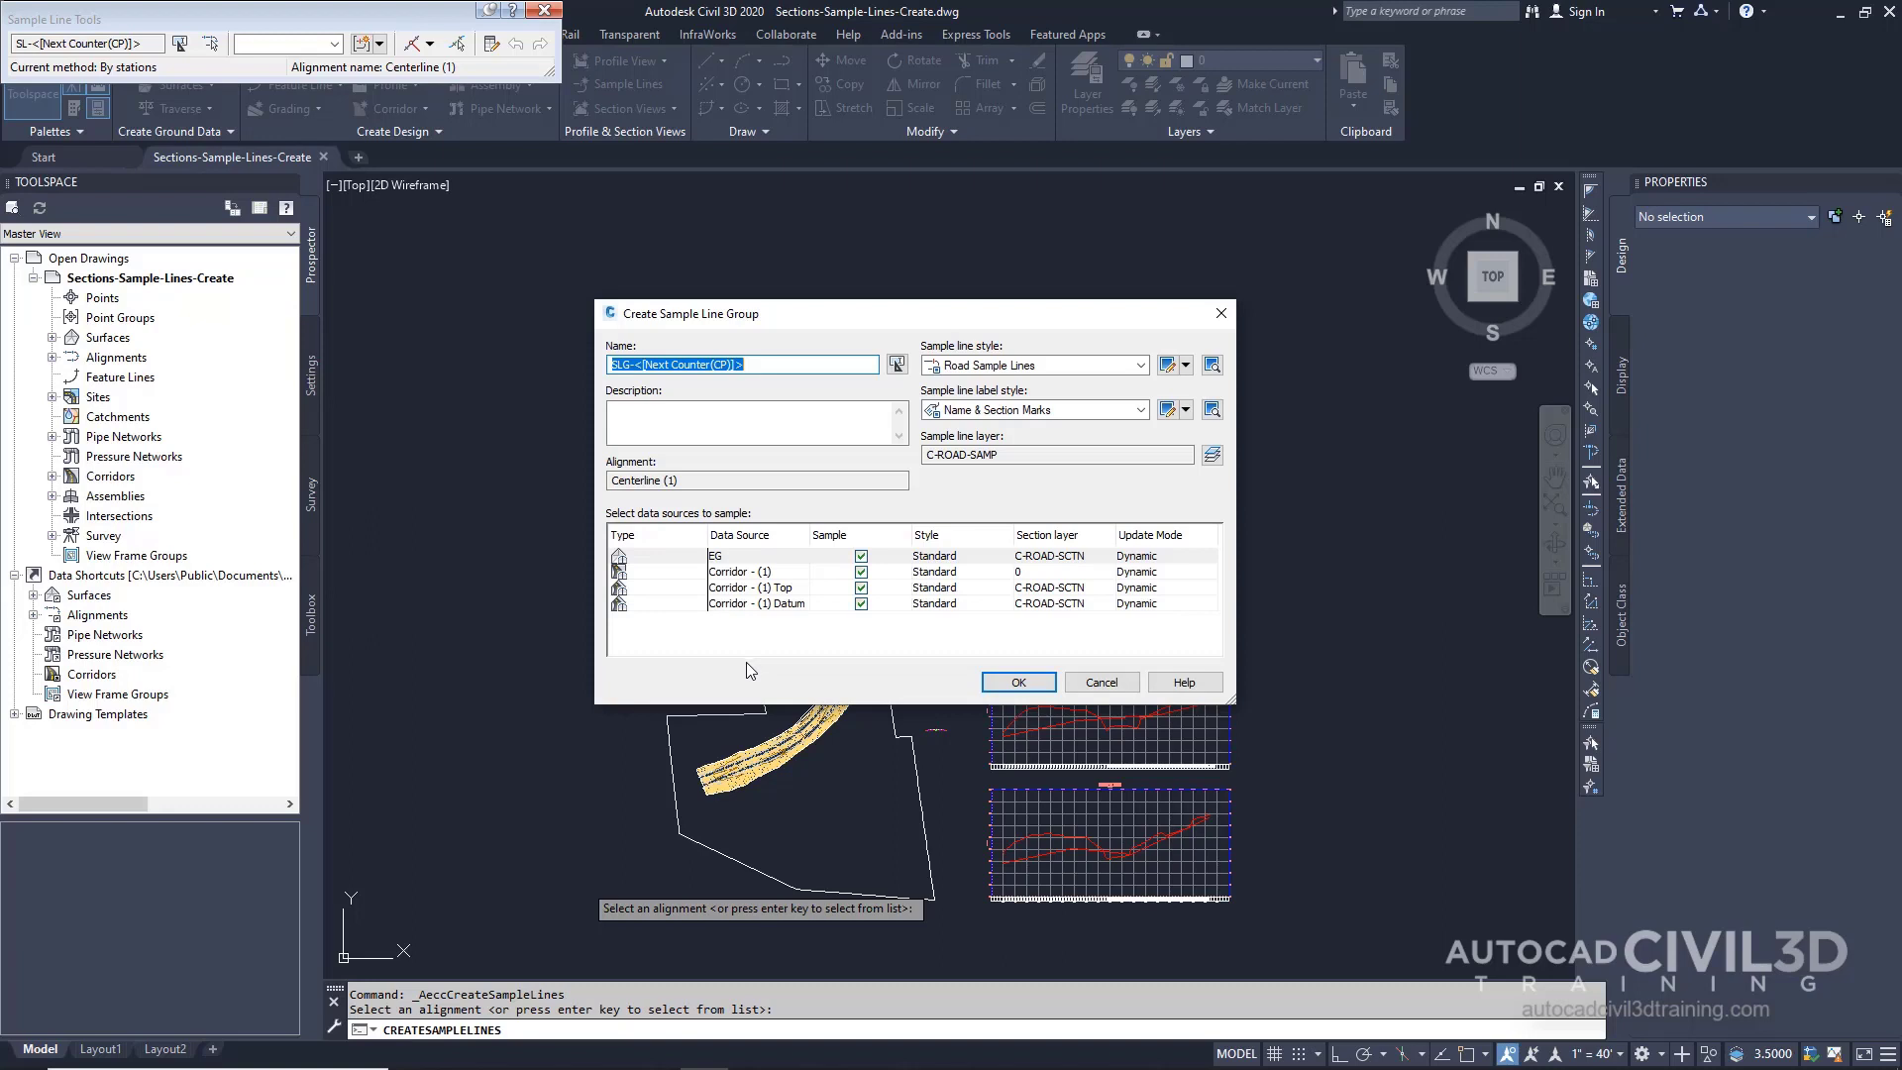
Set the section style of the EG data source to Existing Ground in the new sample line group.
key(End)
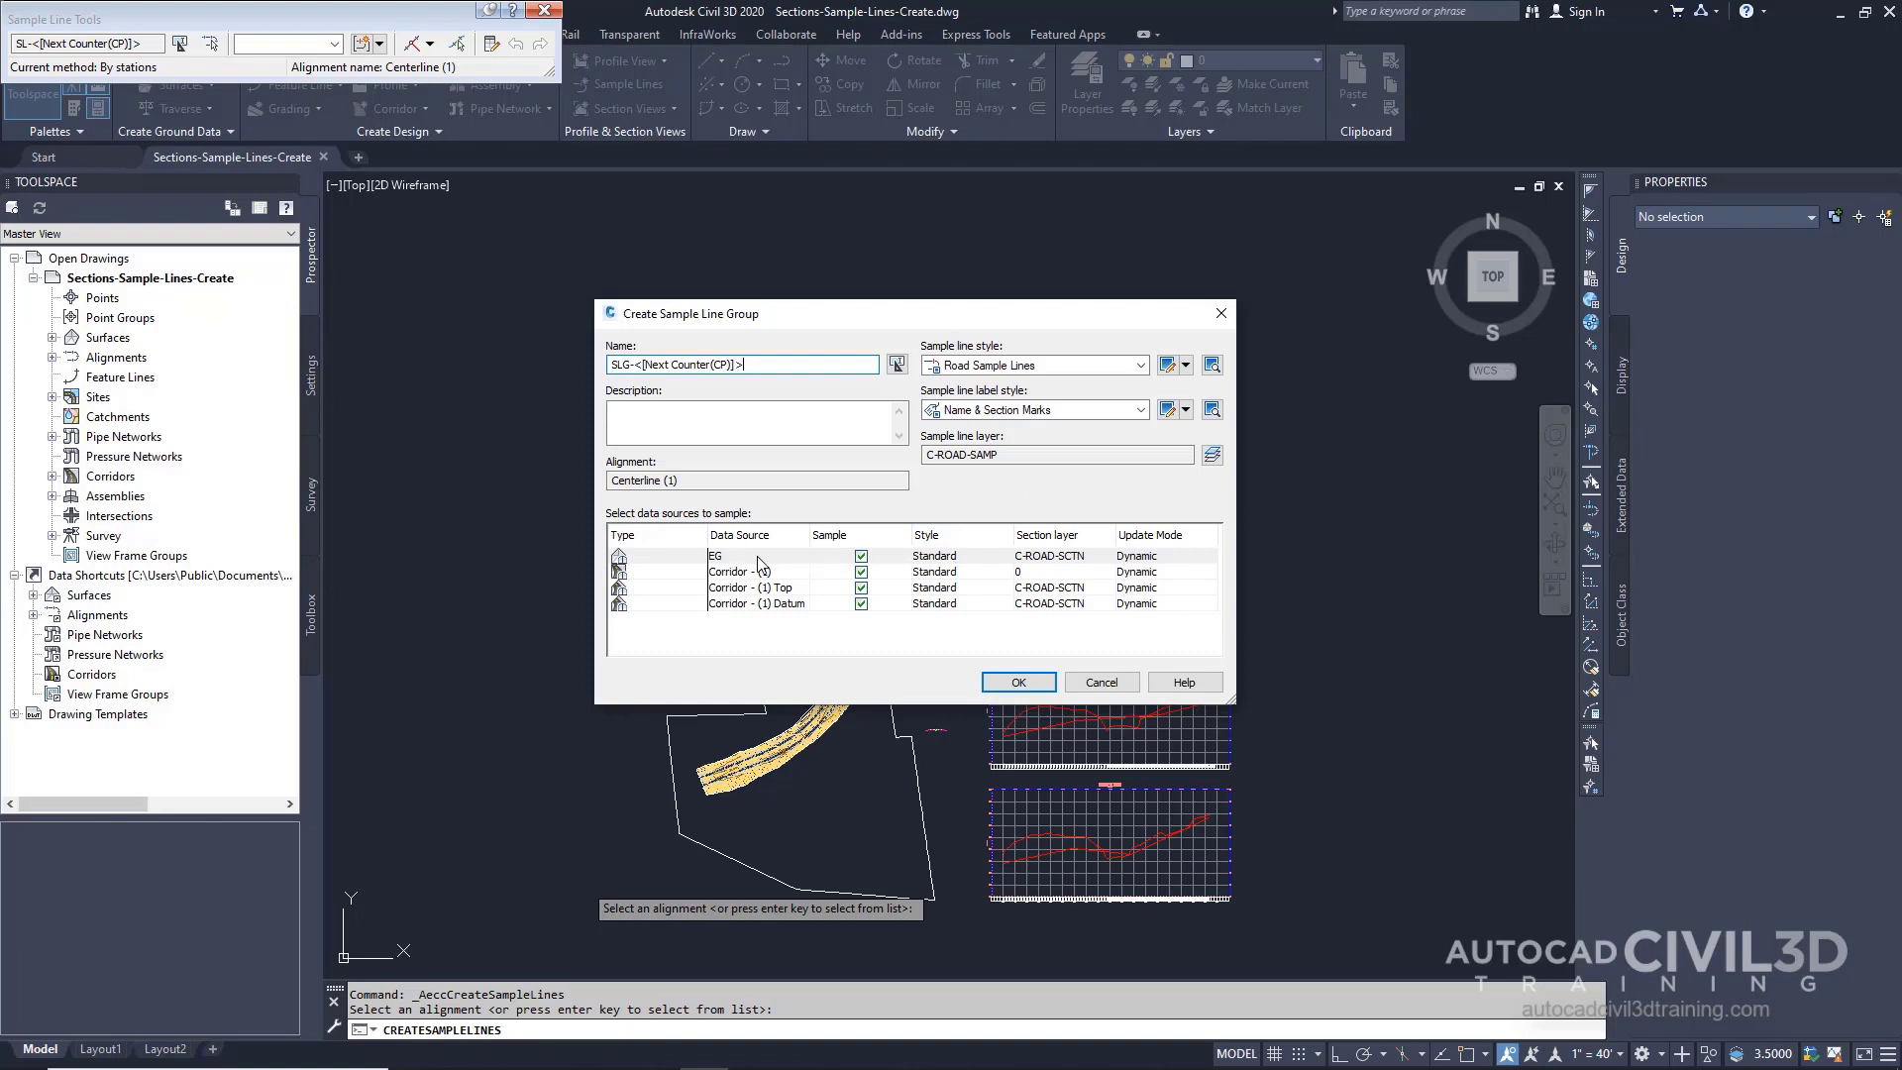
click(936, 556)
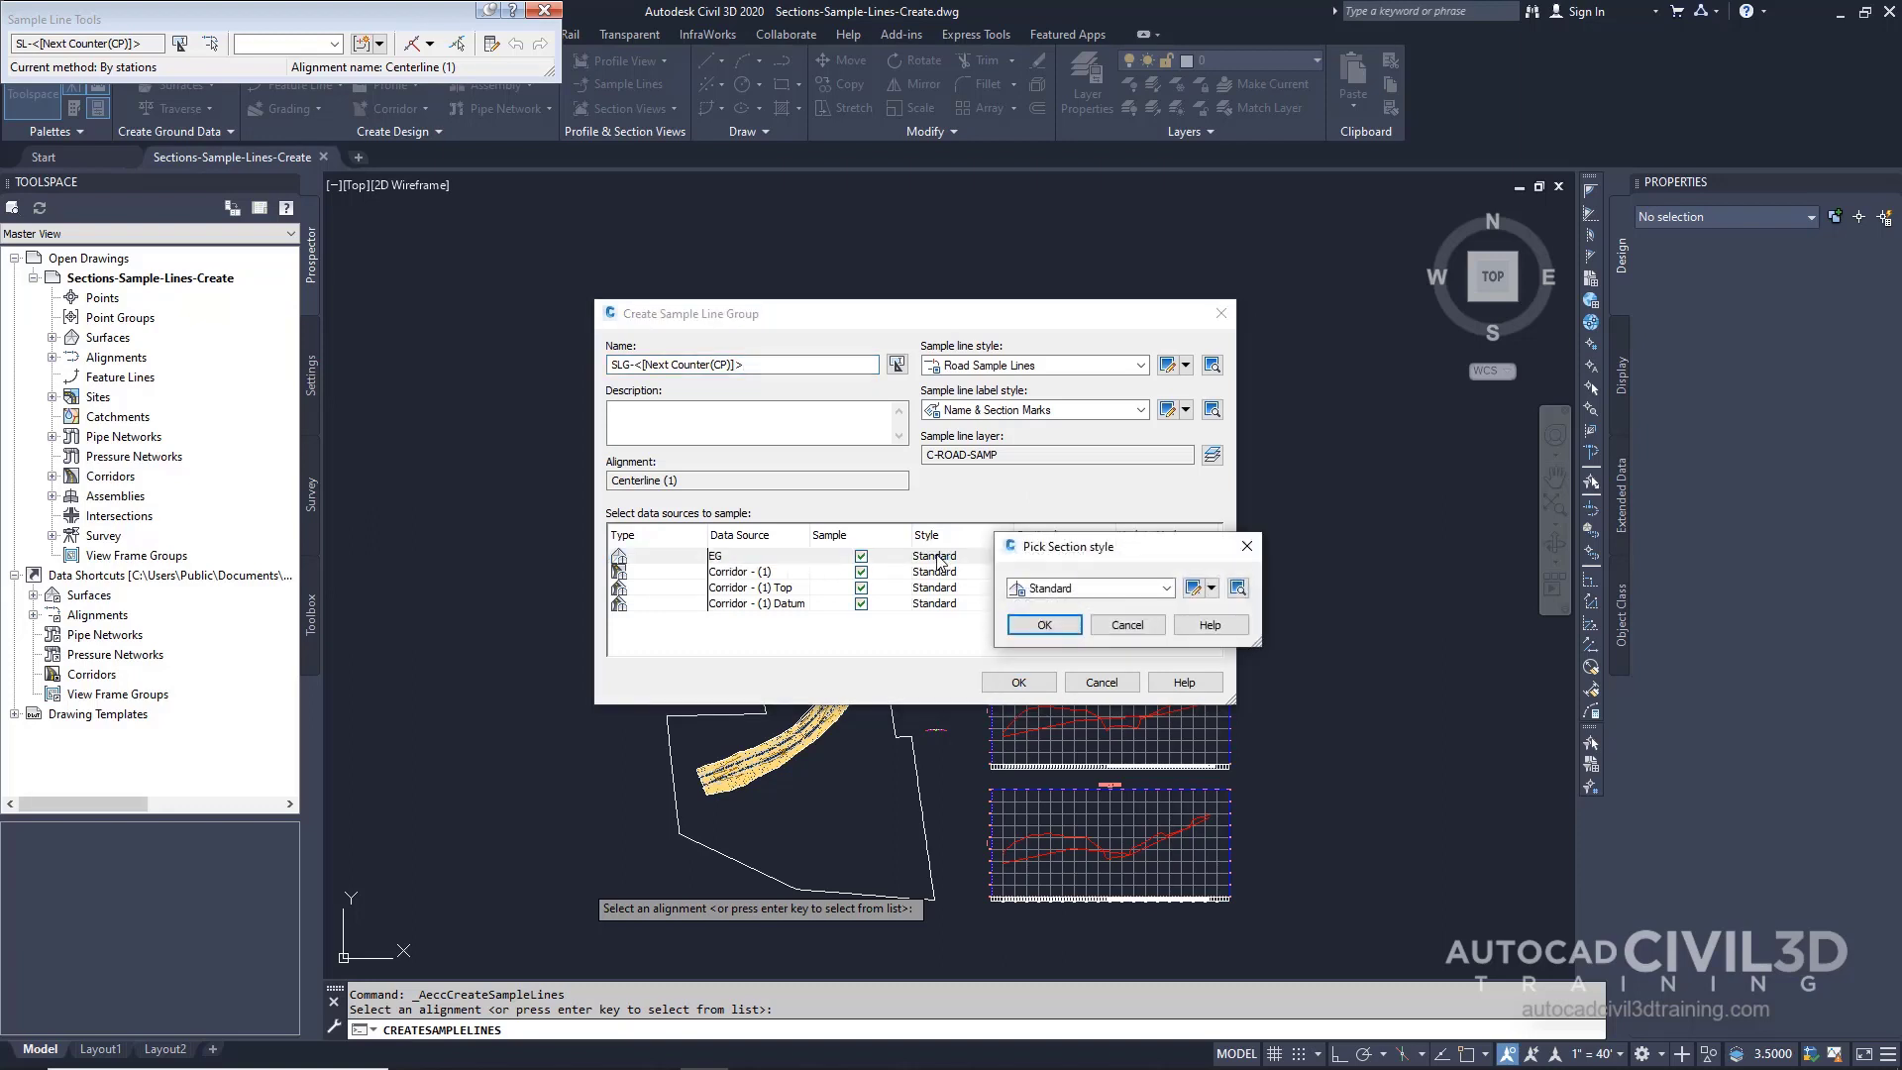
click(1072, 588)
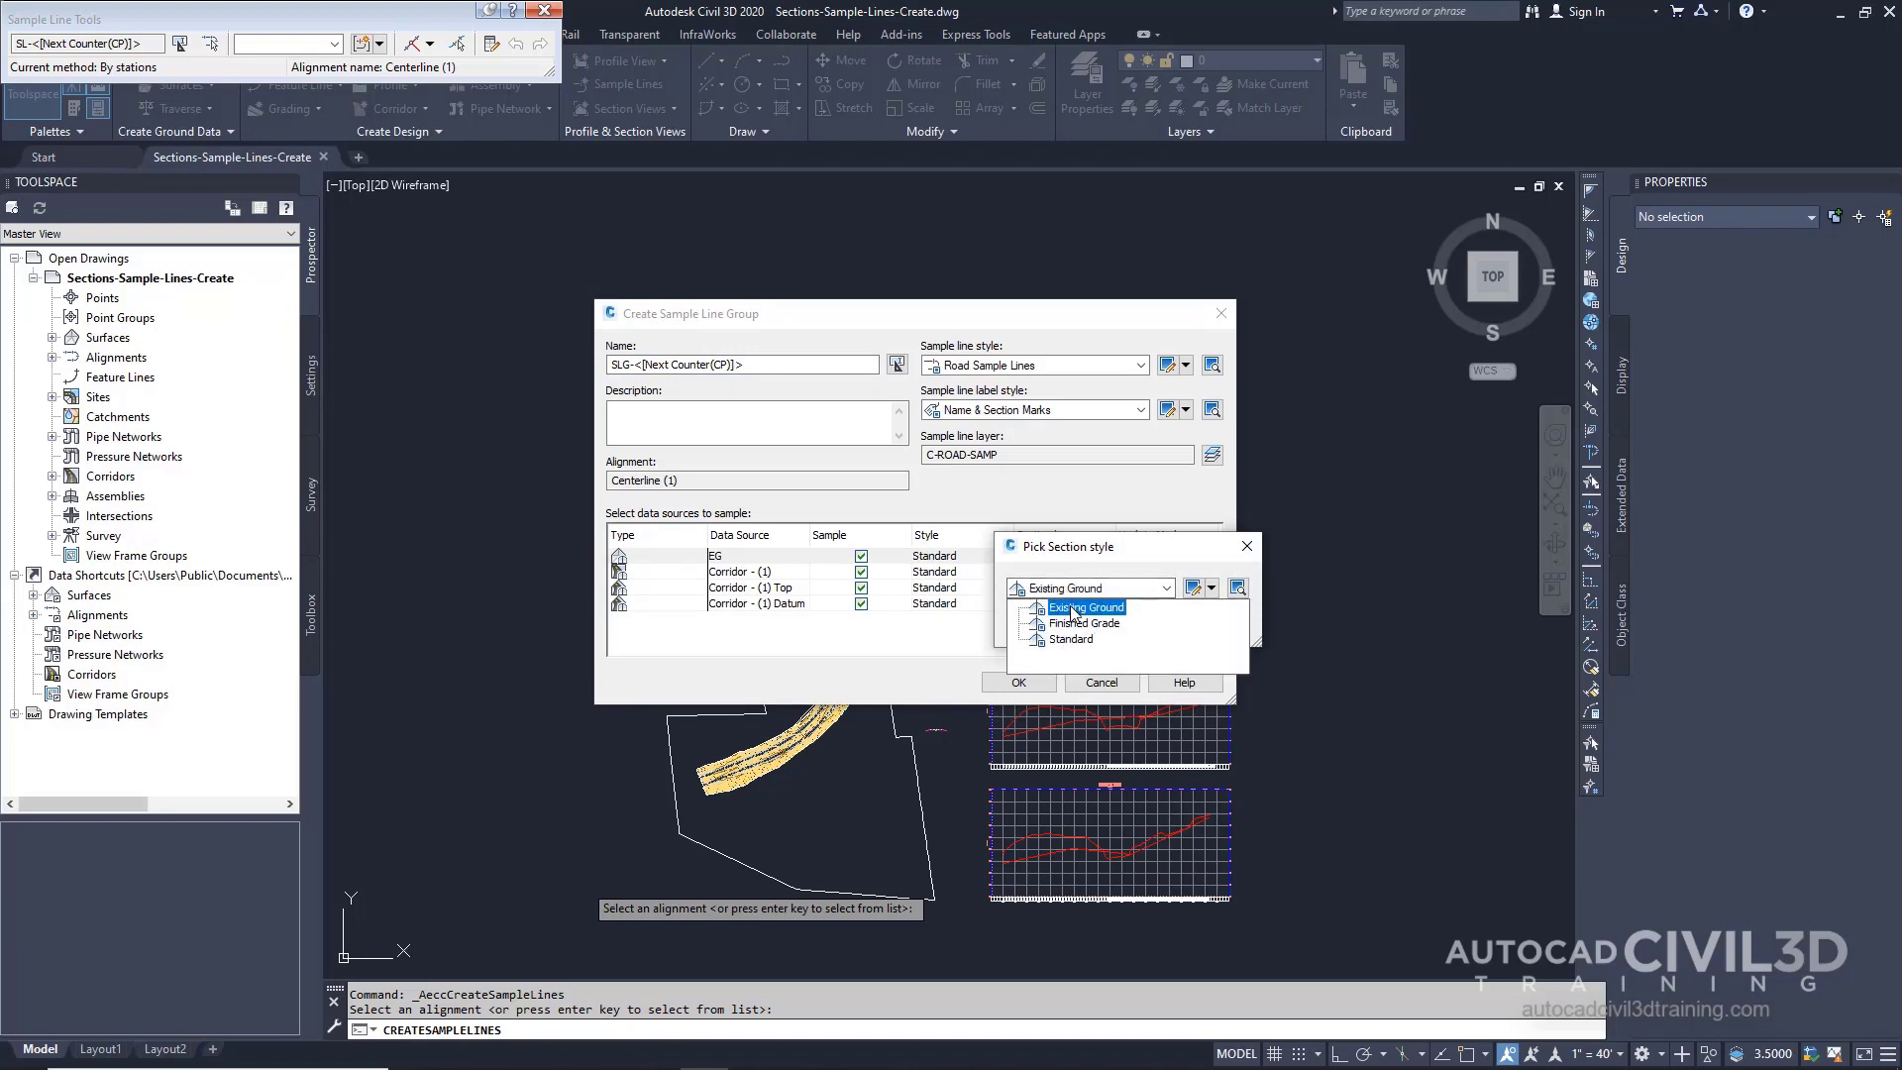
click(1070, 607)
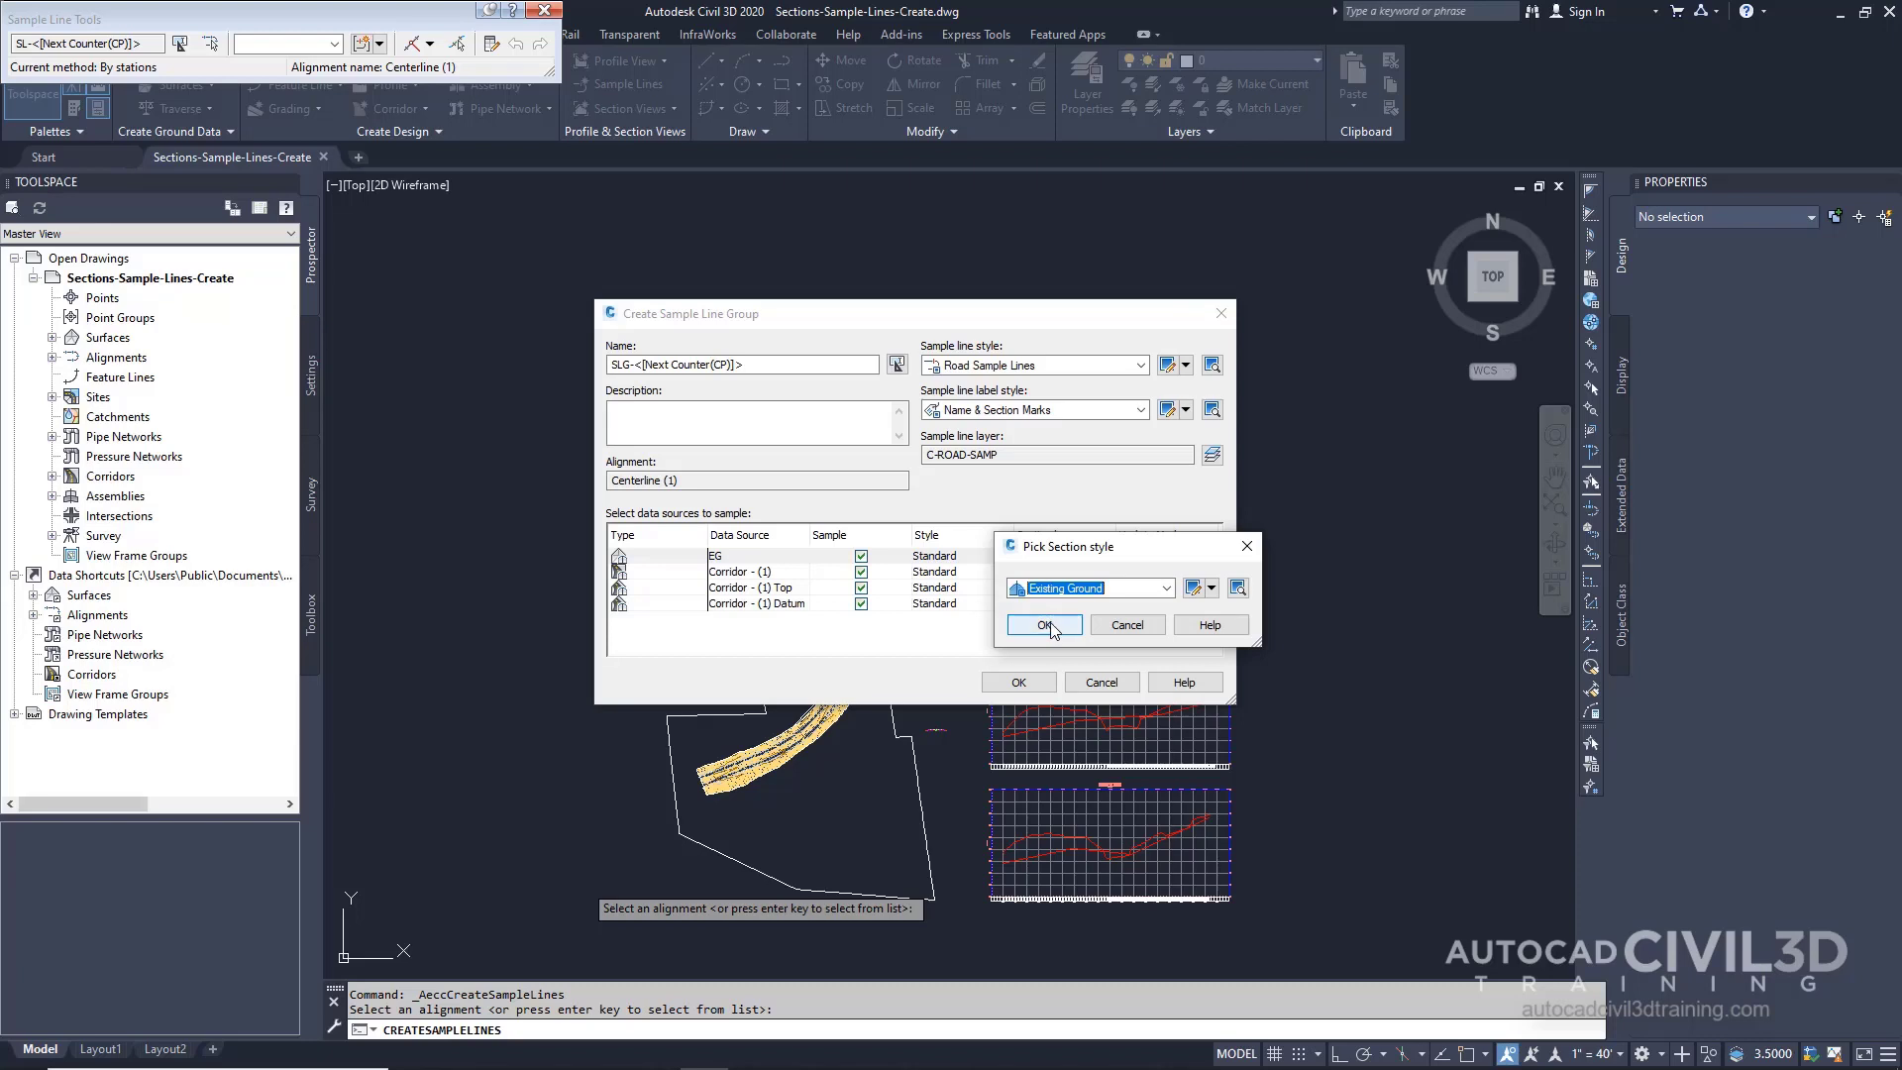
click(1052, 625)
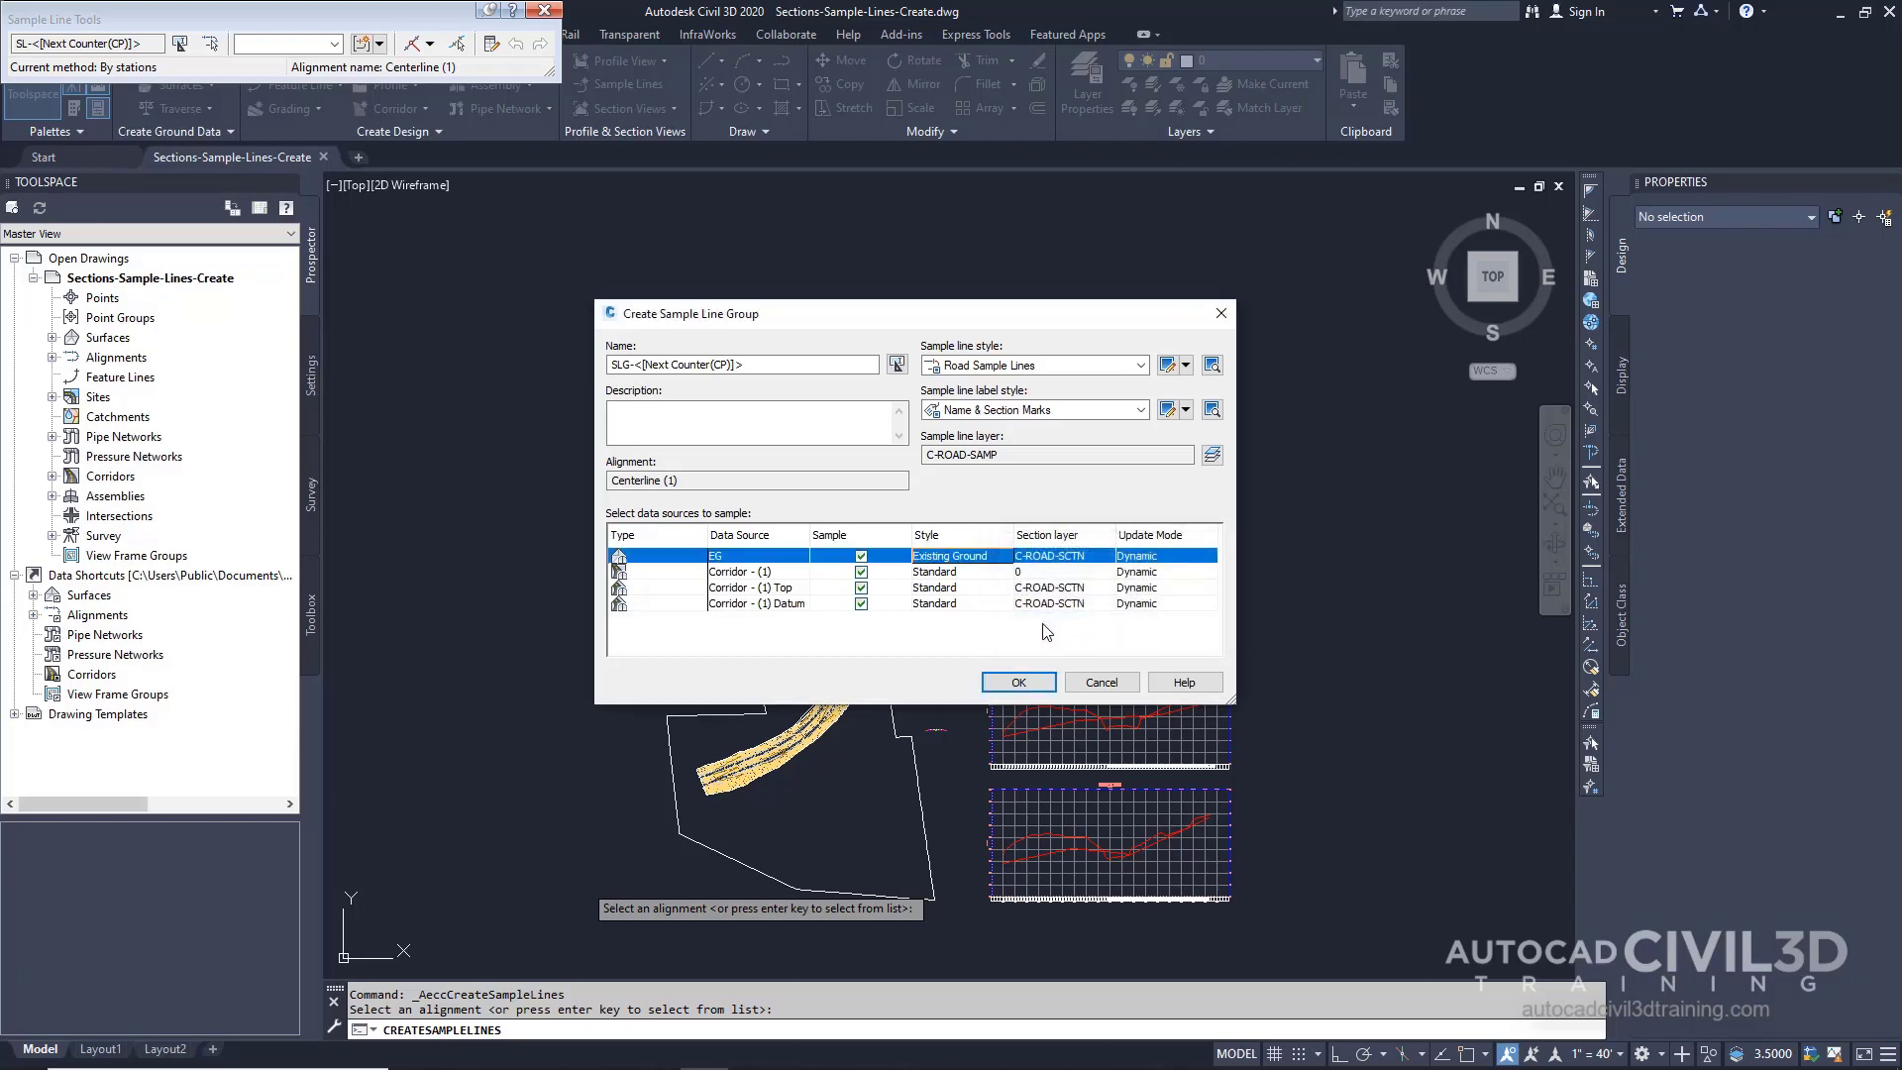
Set the code set style of the Corridor - (1) data source to All Codes.
click(953, 573)
click(954, 576)
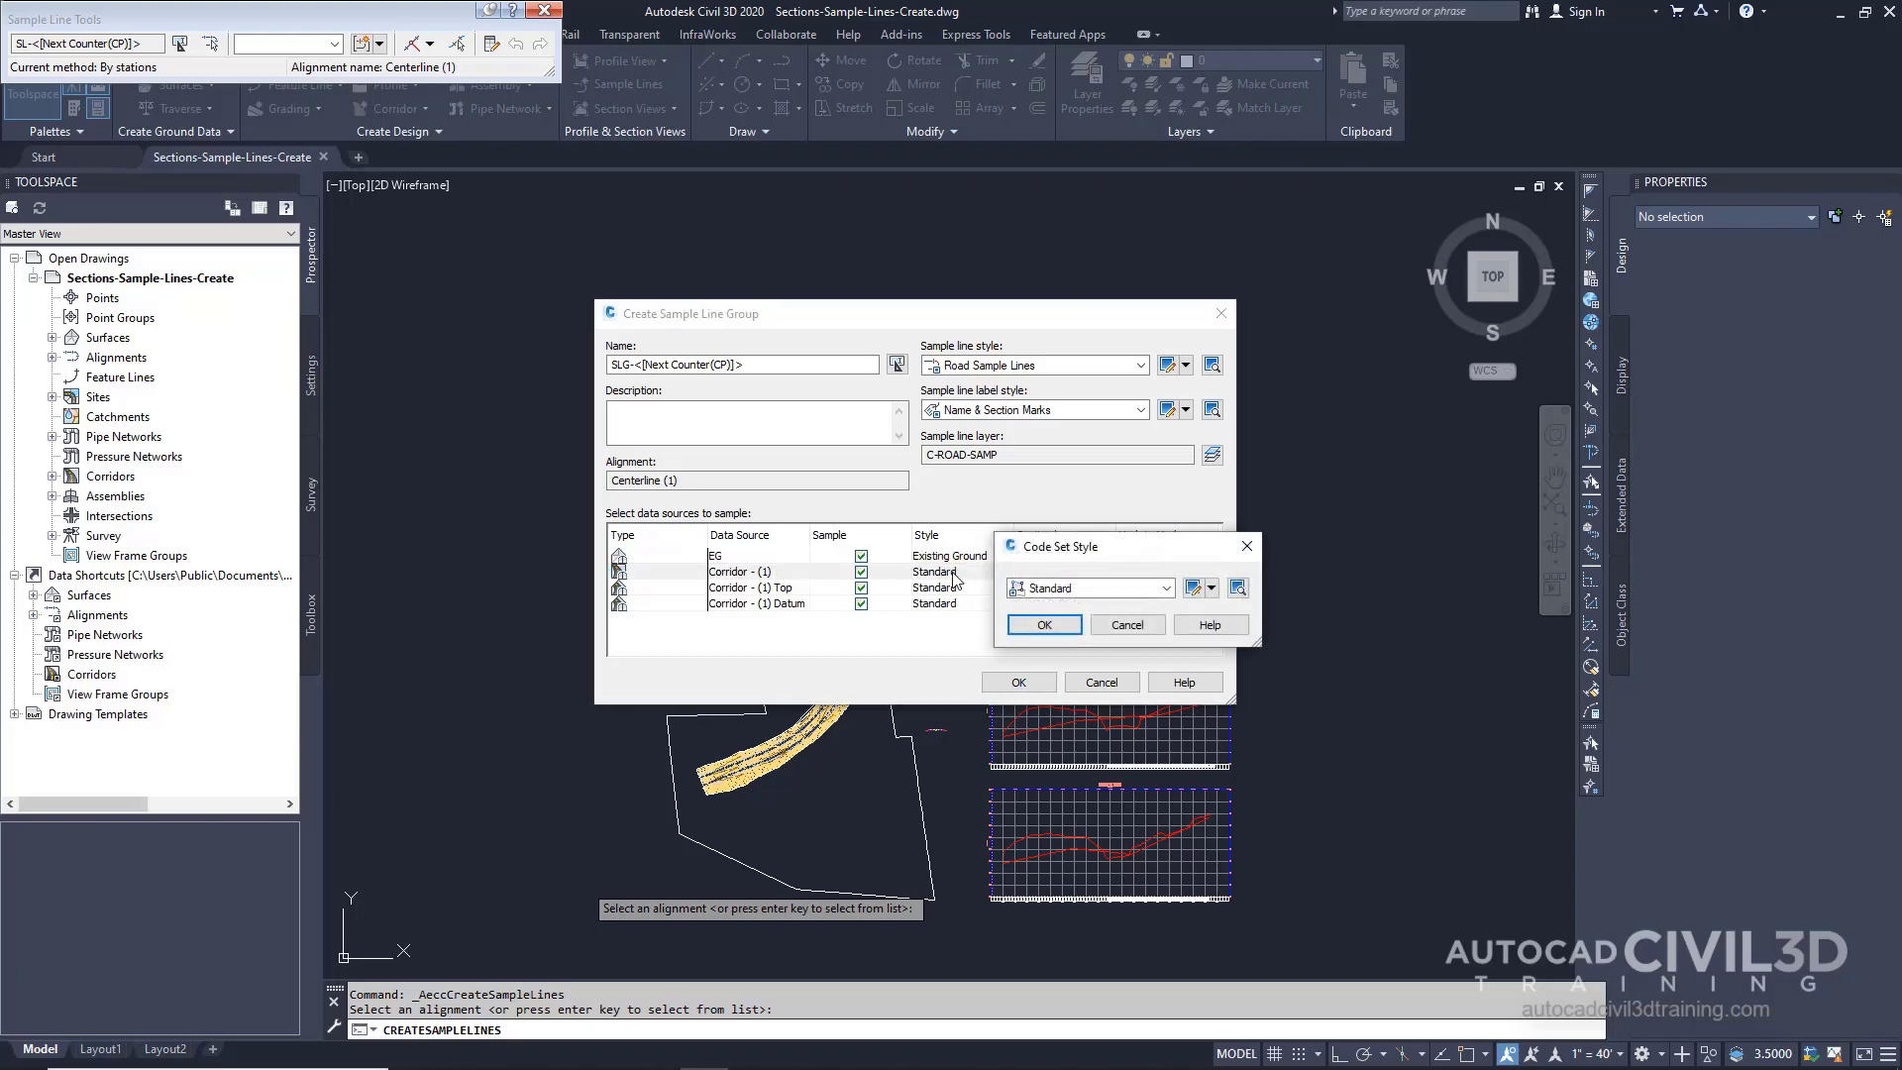
click(1078, 592)
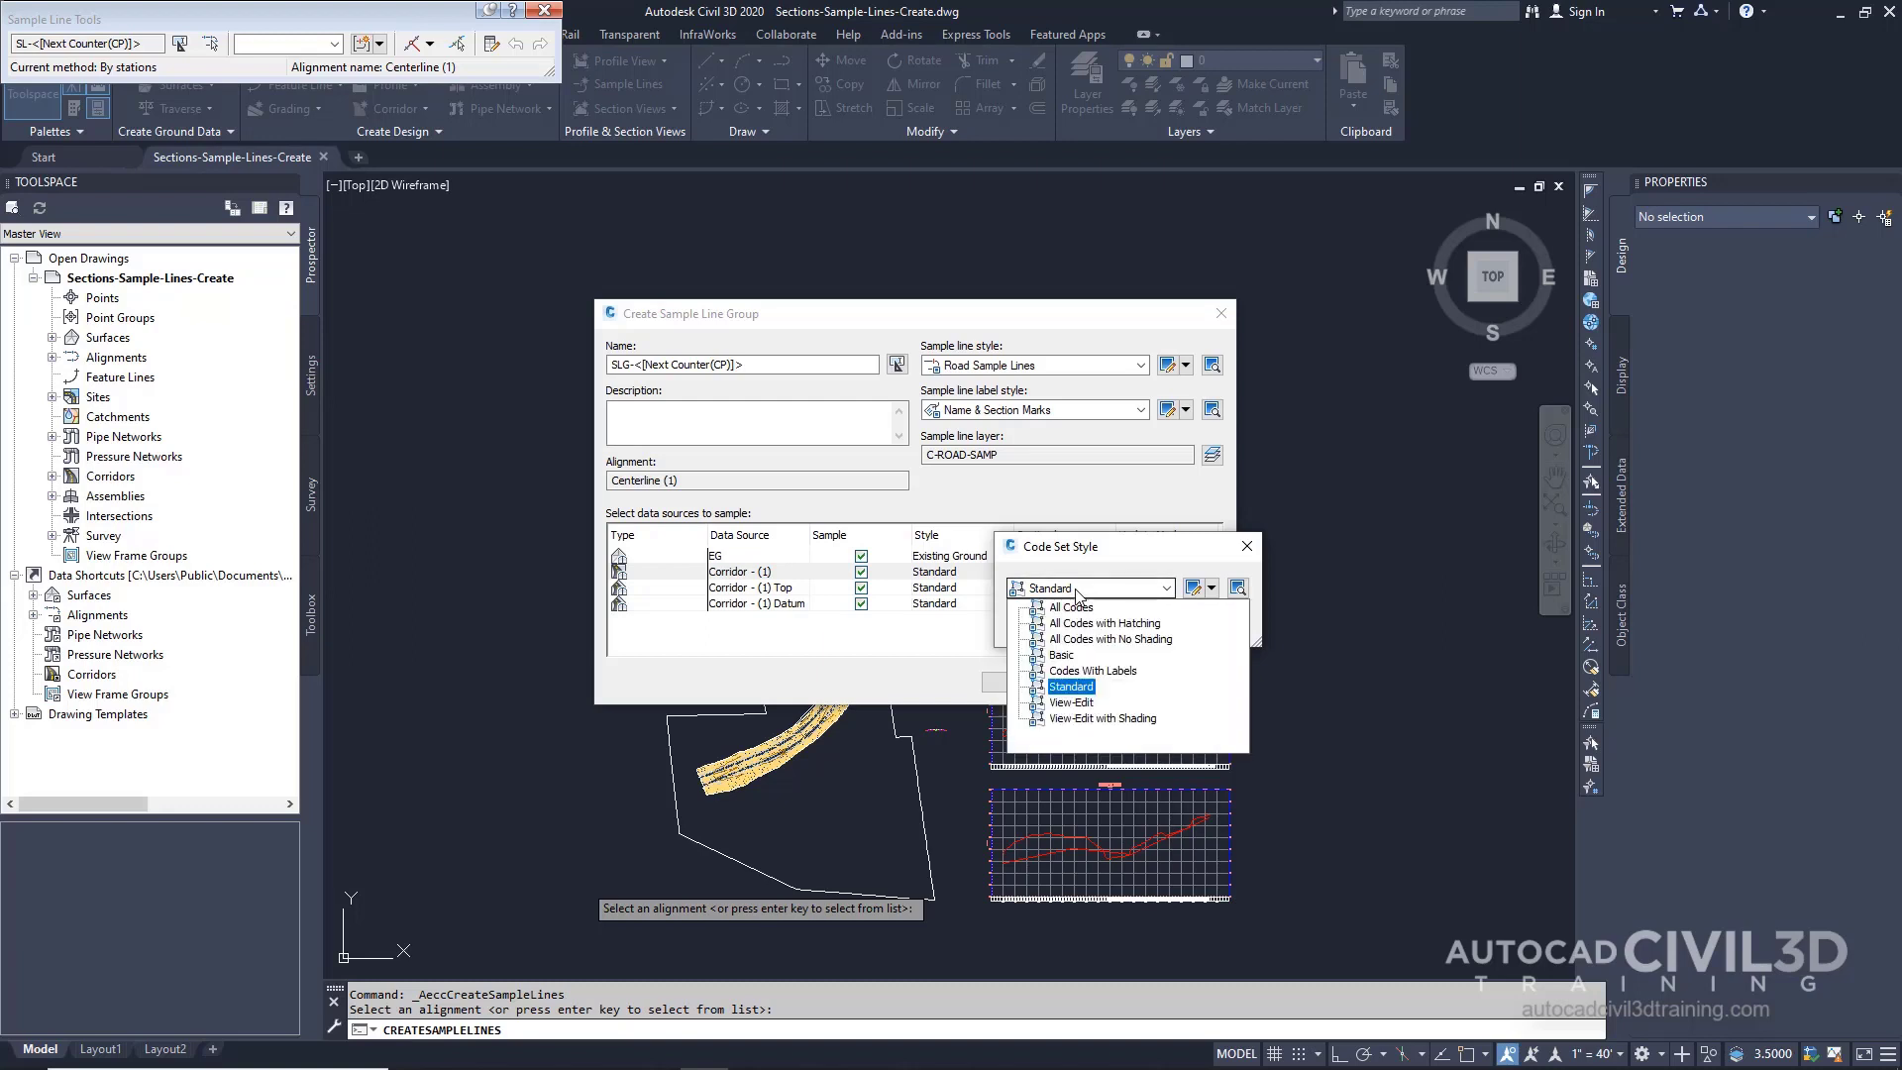
click(1076, 608)
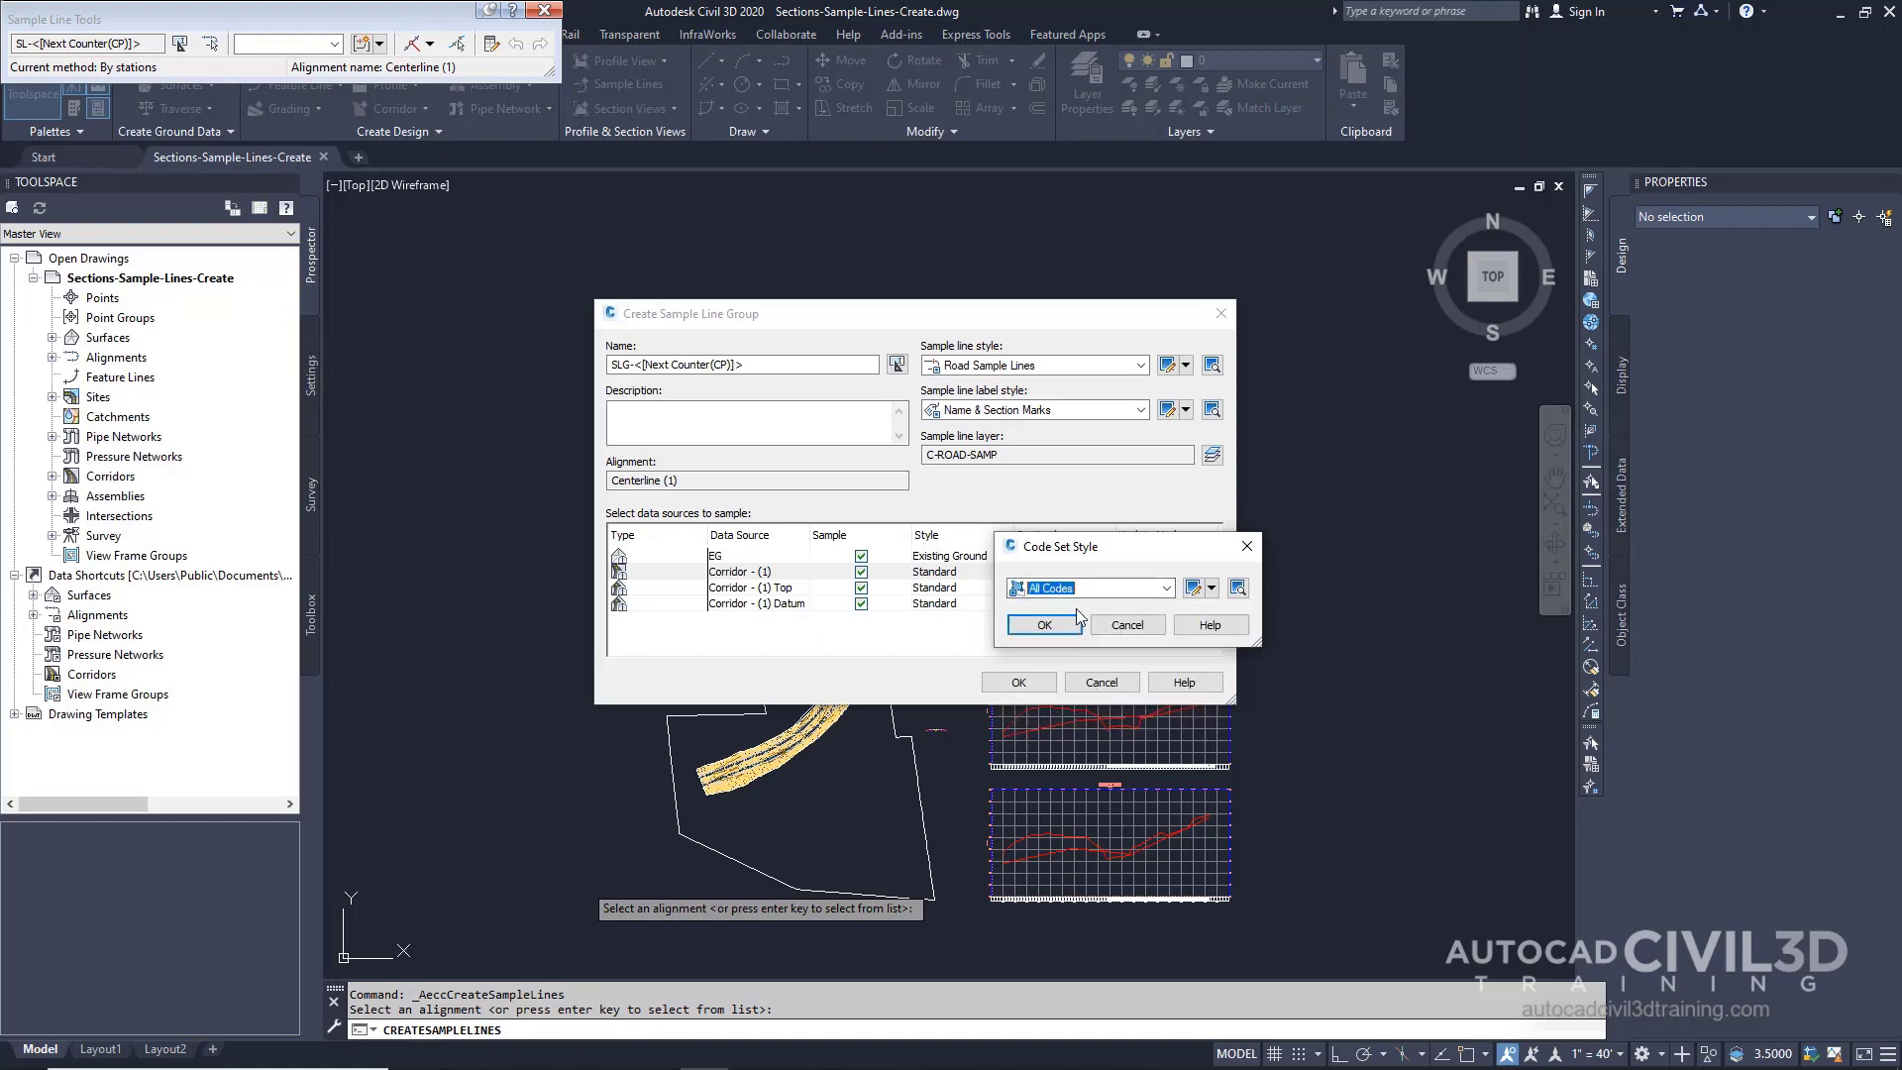
click(1046, 626)
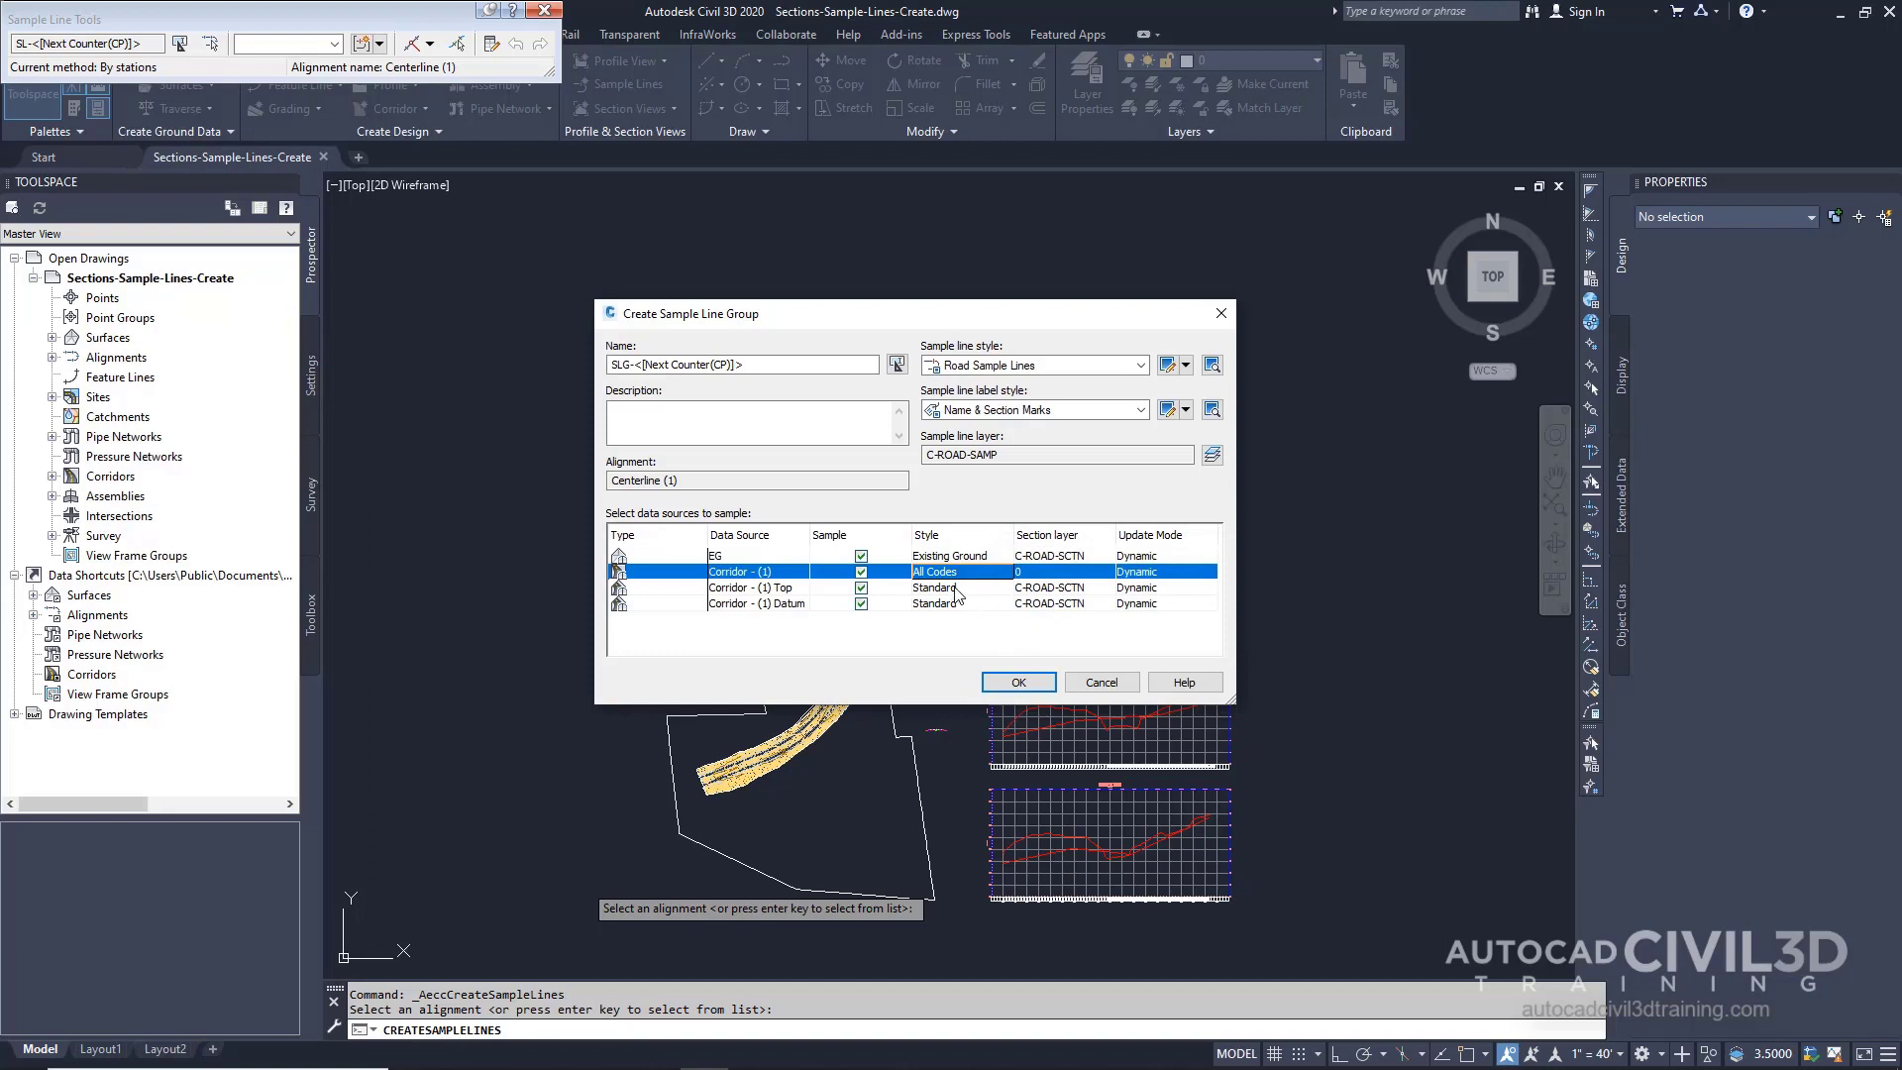
Set the section style of the Corridor - (1) Top surface to Finished Grade.
click(956, 592)
click(1057, 589)
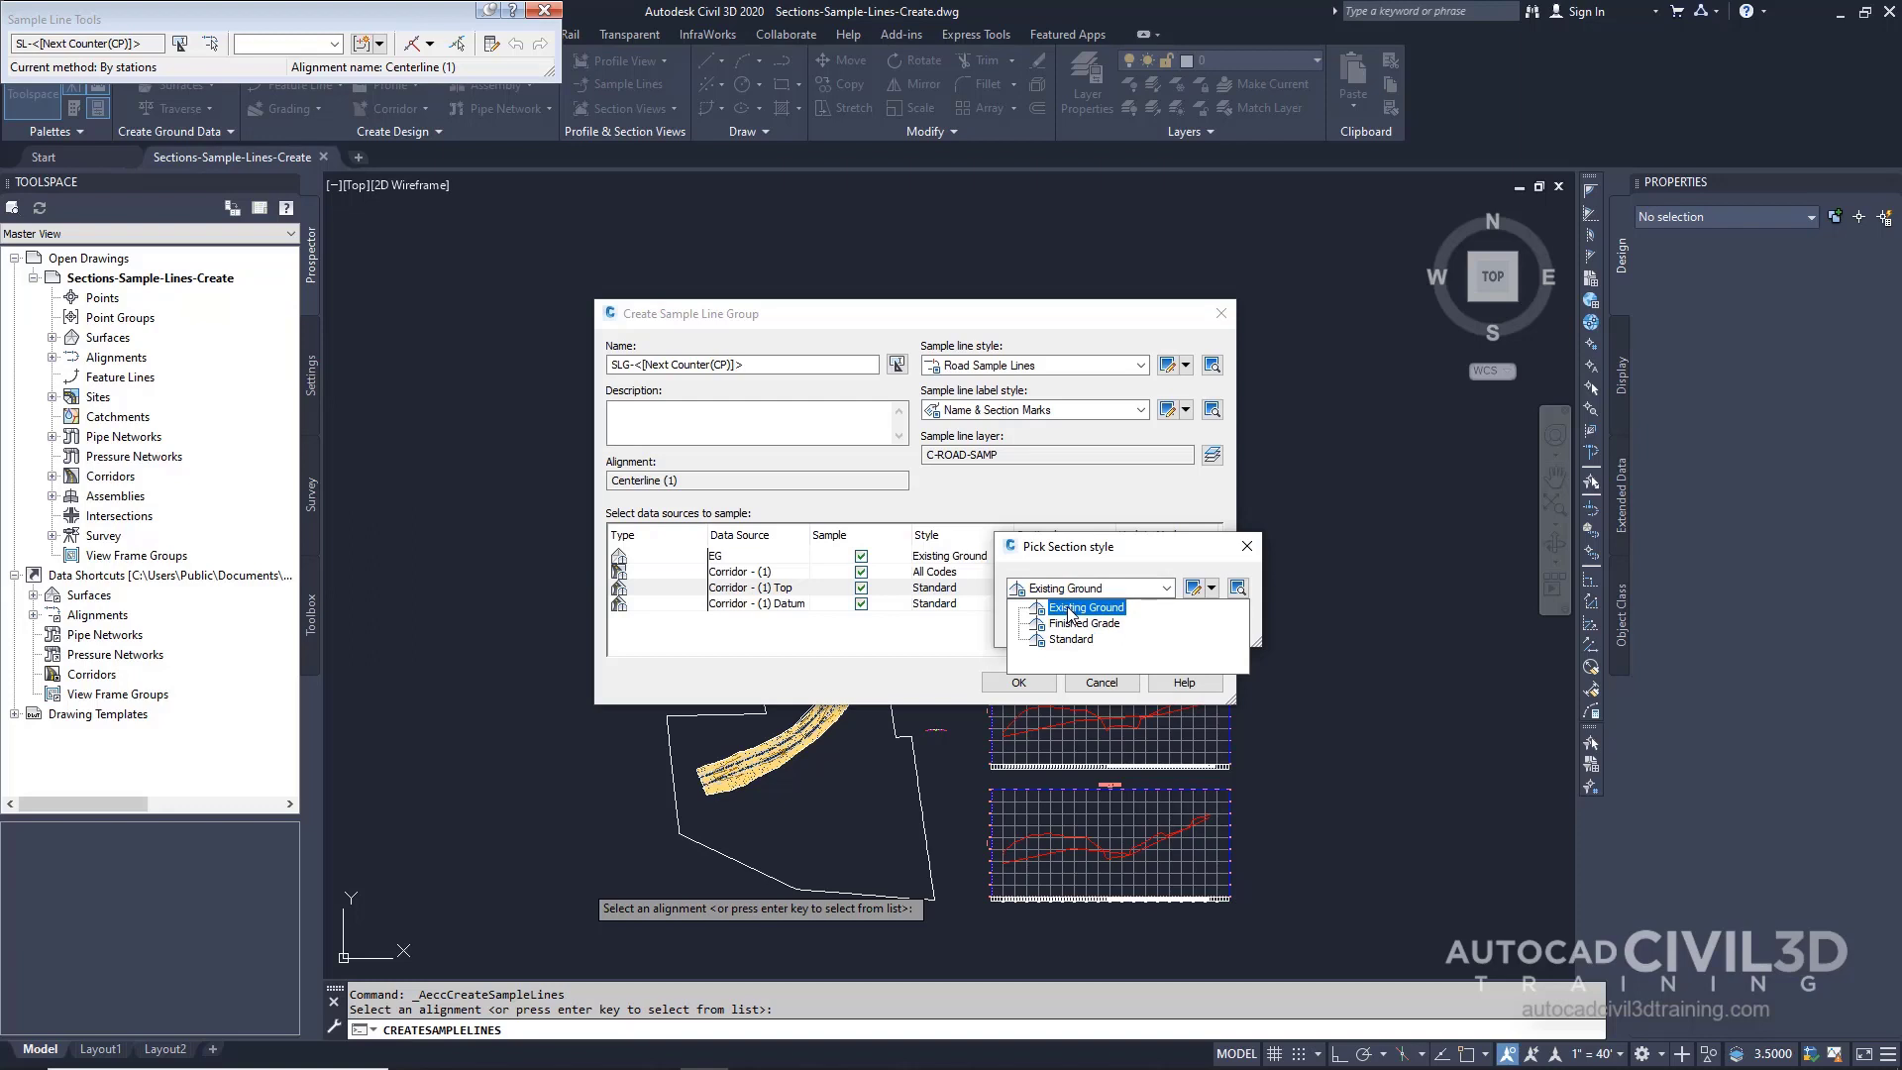
click(1069, 626)
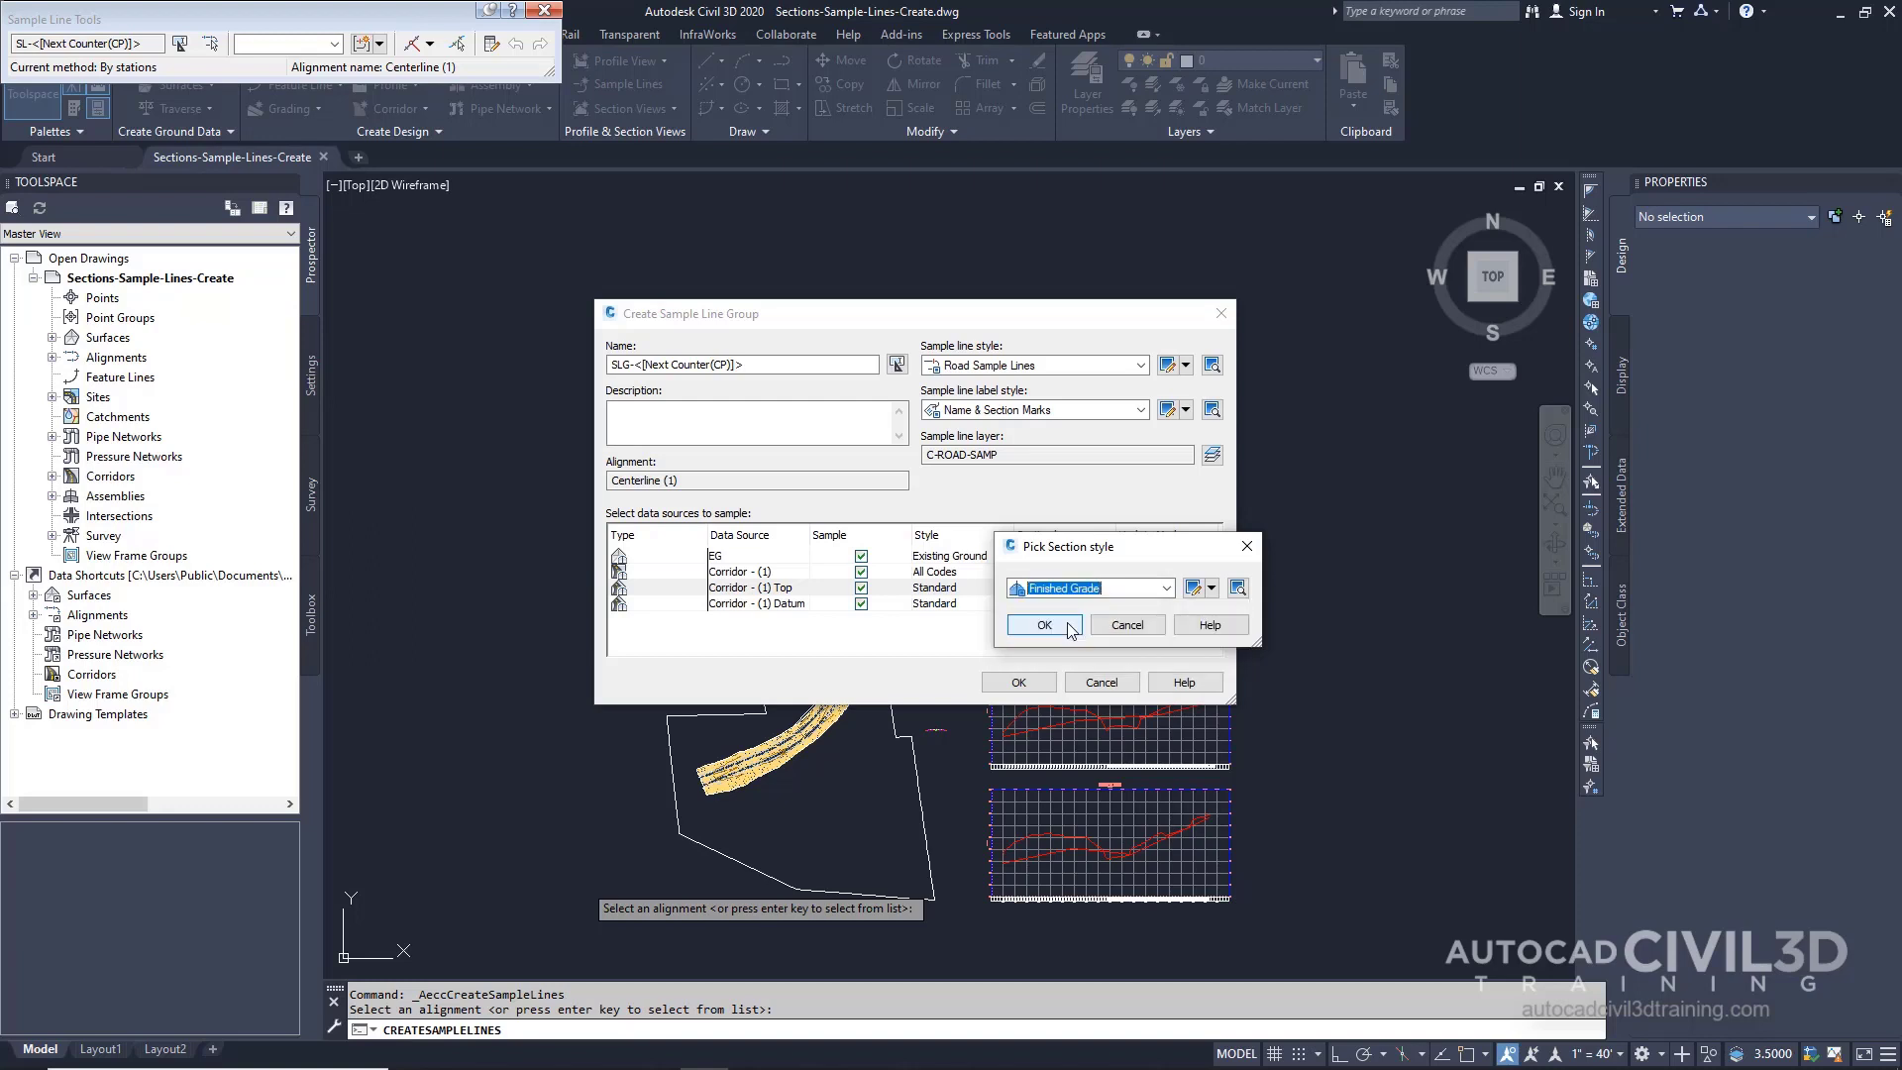
click(1052, 634)
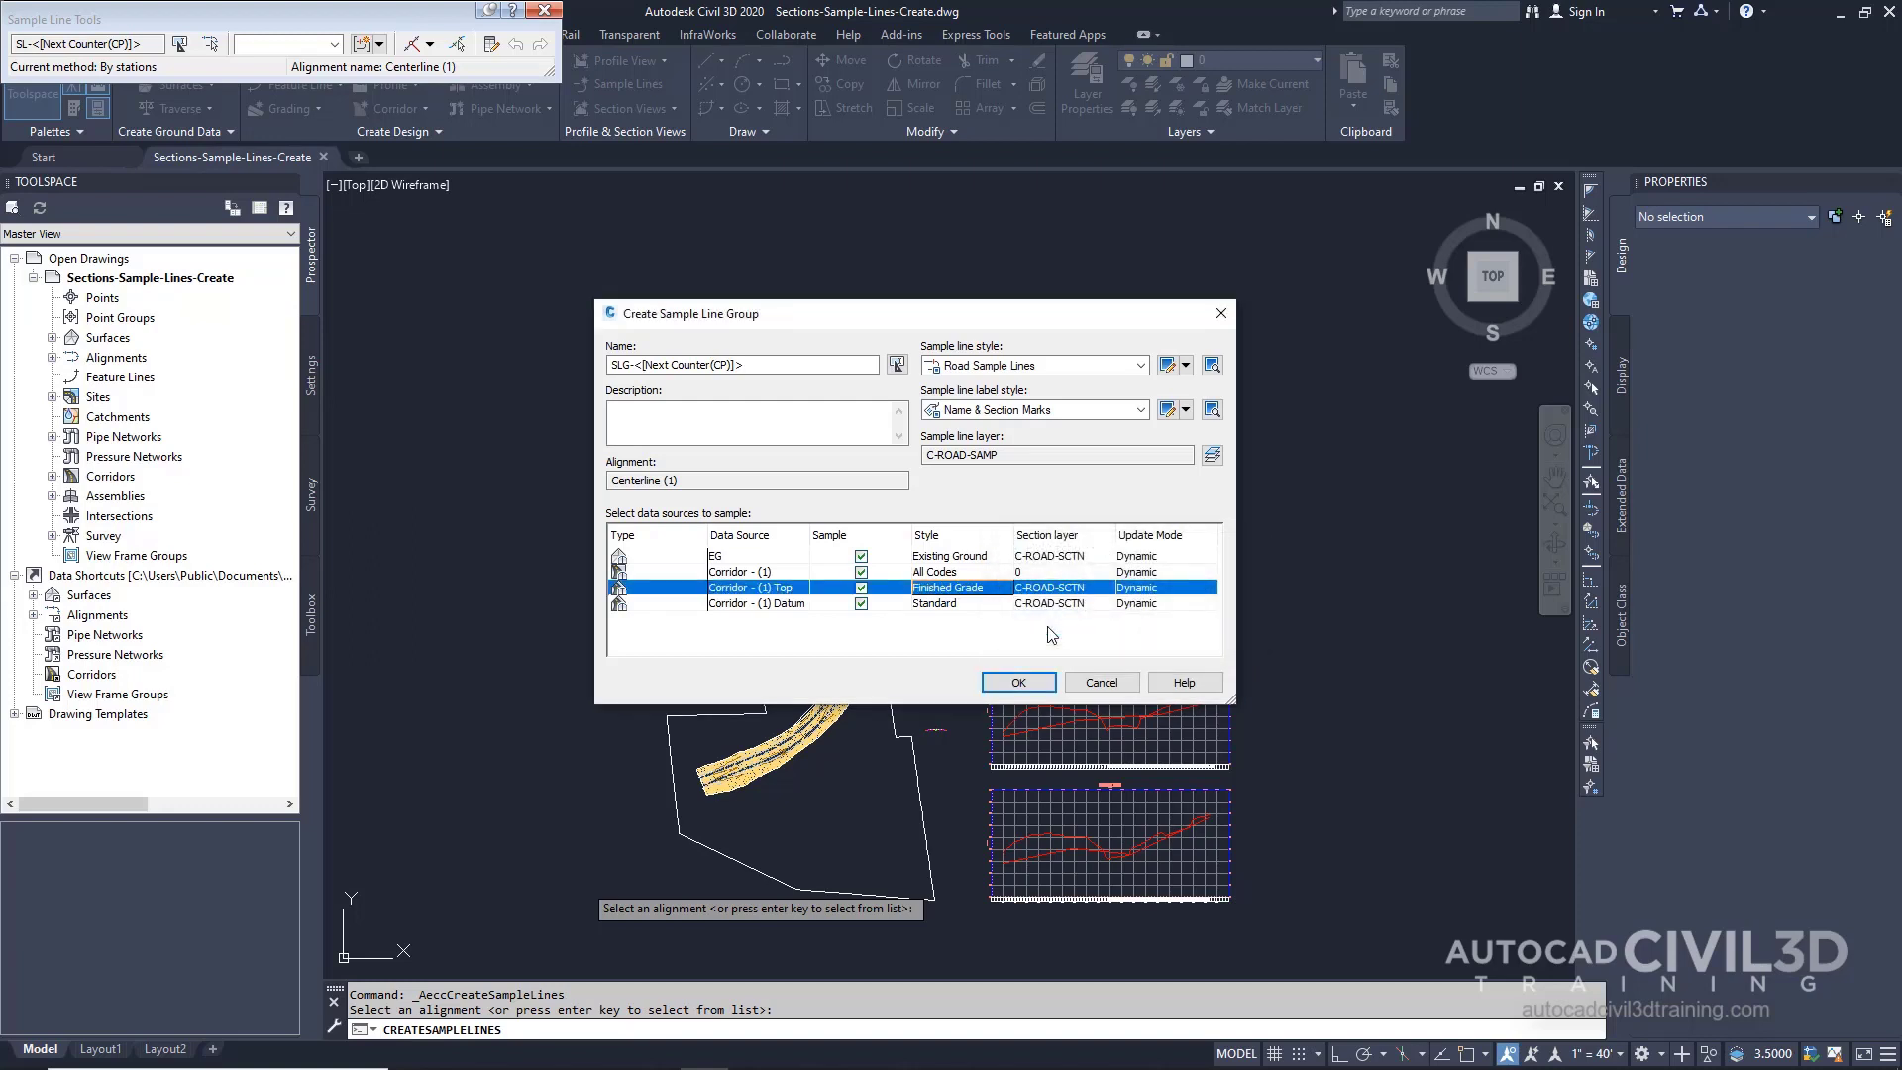
Set the section style of the Corridor - (1) Datum surface to Finished Grade and create the sample line group.
click(975, 605)
click(976, 604)
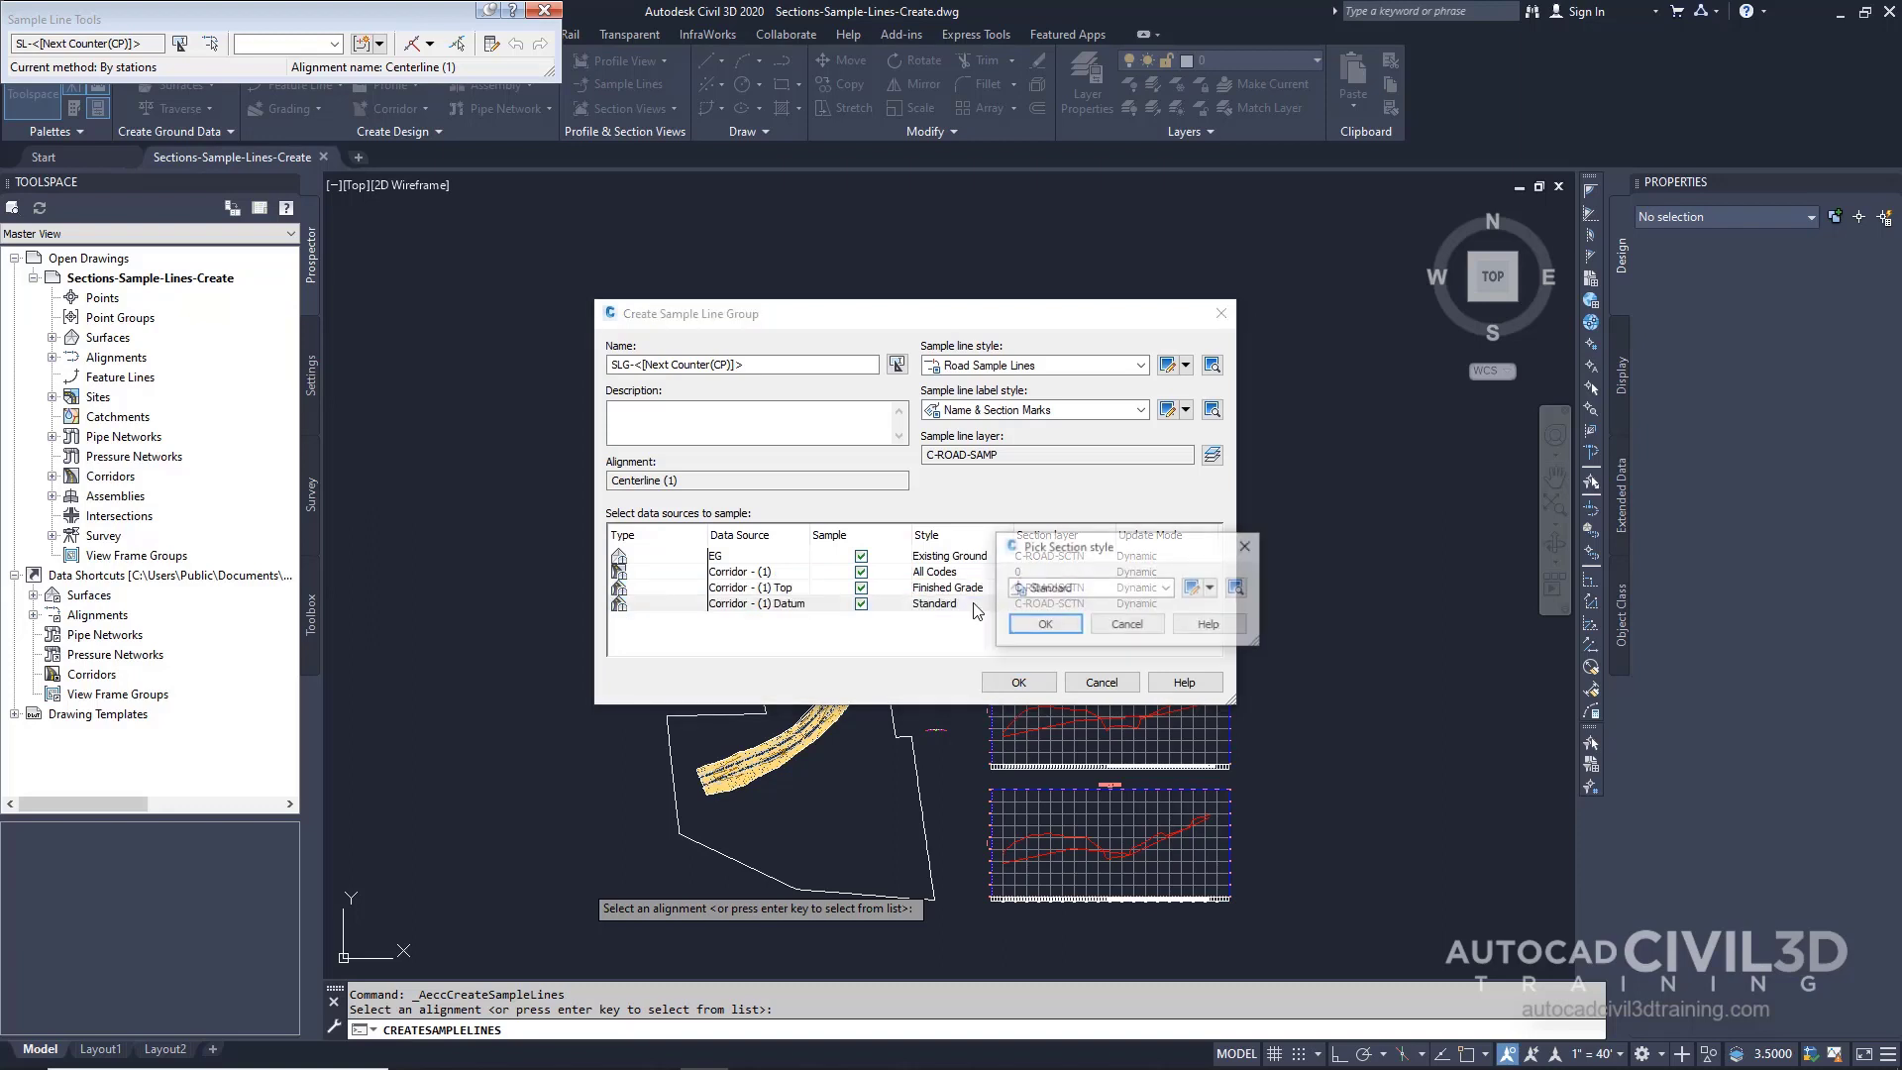
click(1056, 591)
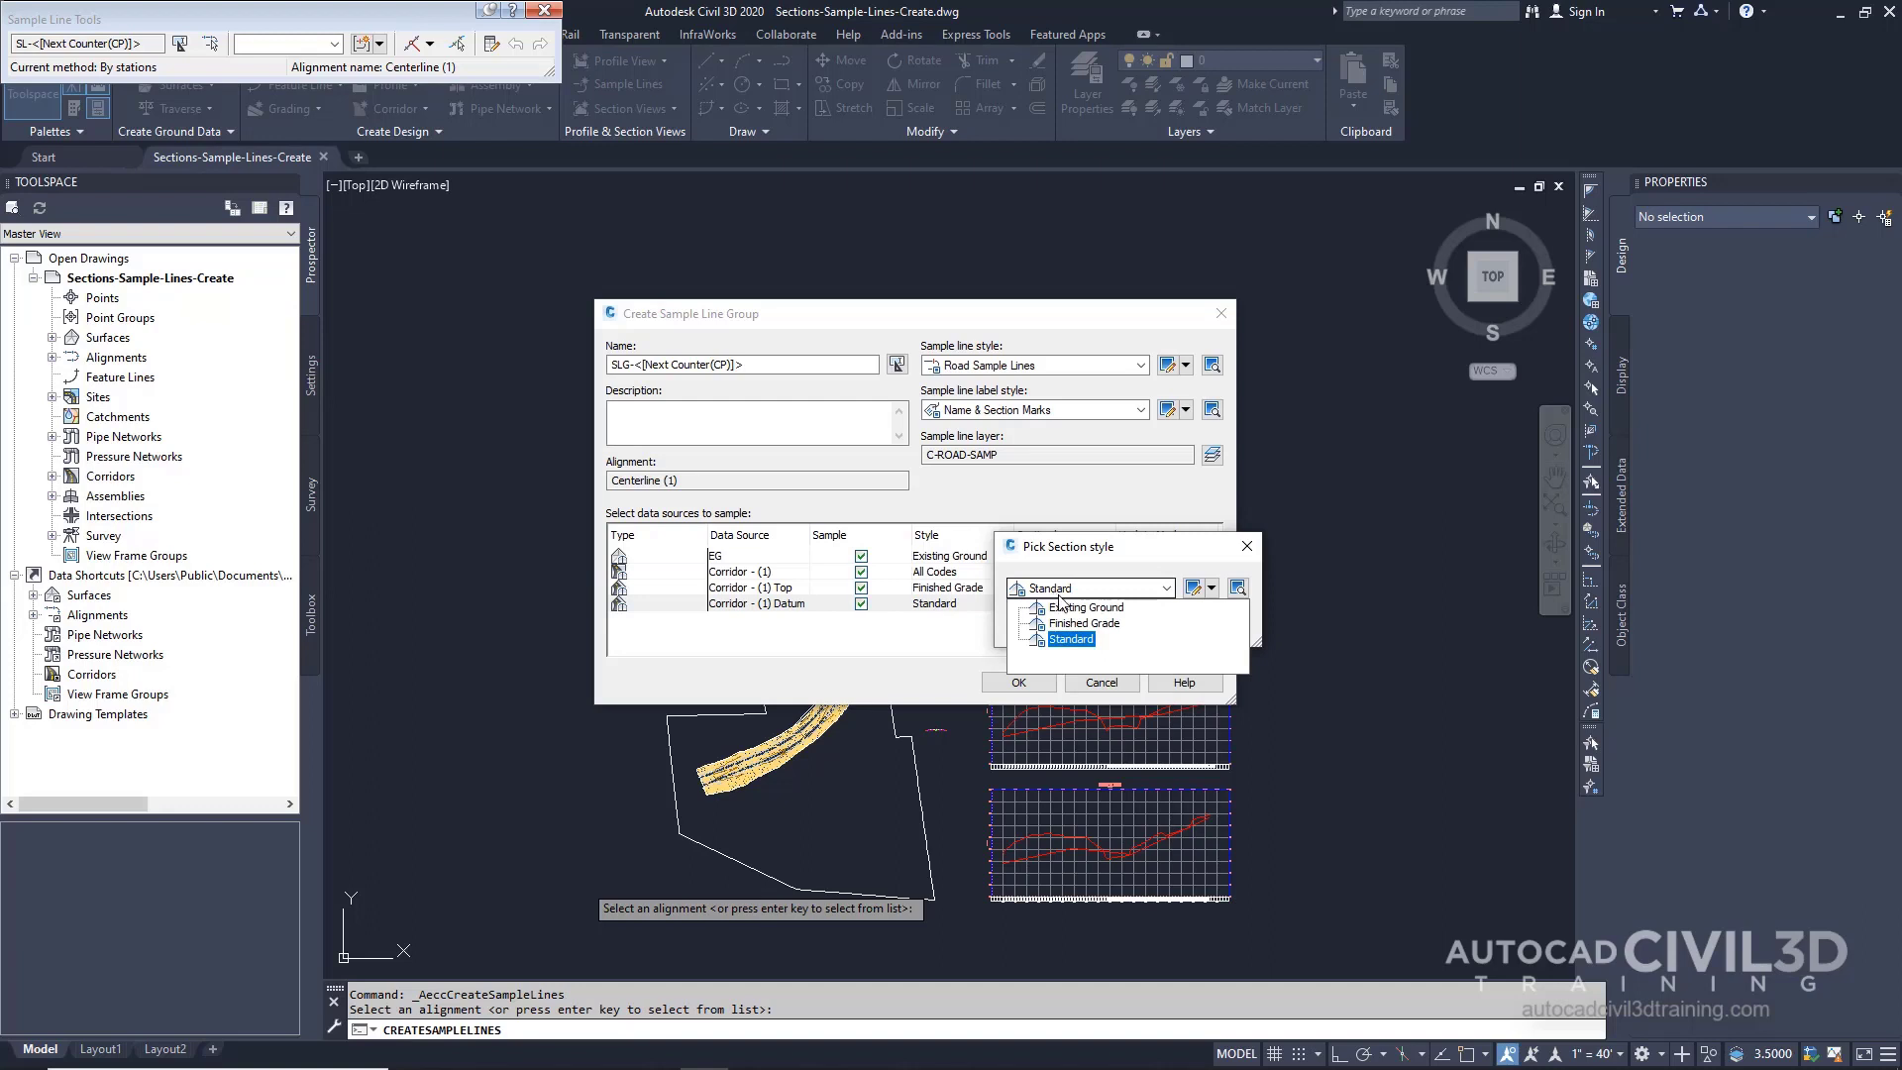
click(1069, 623)
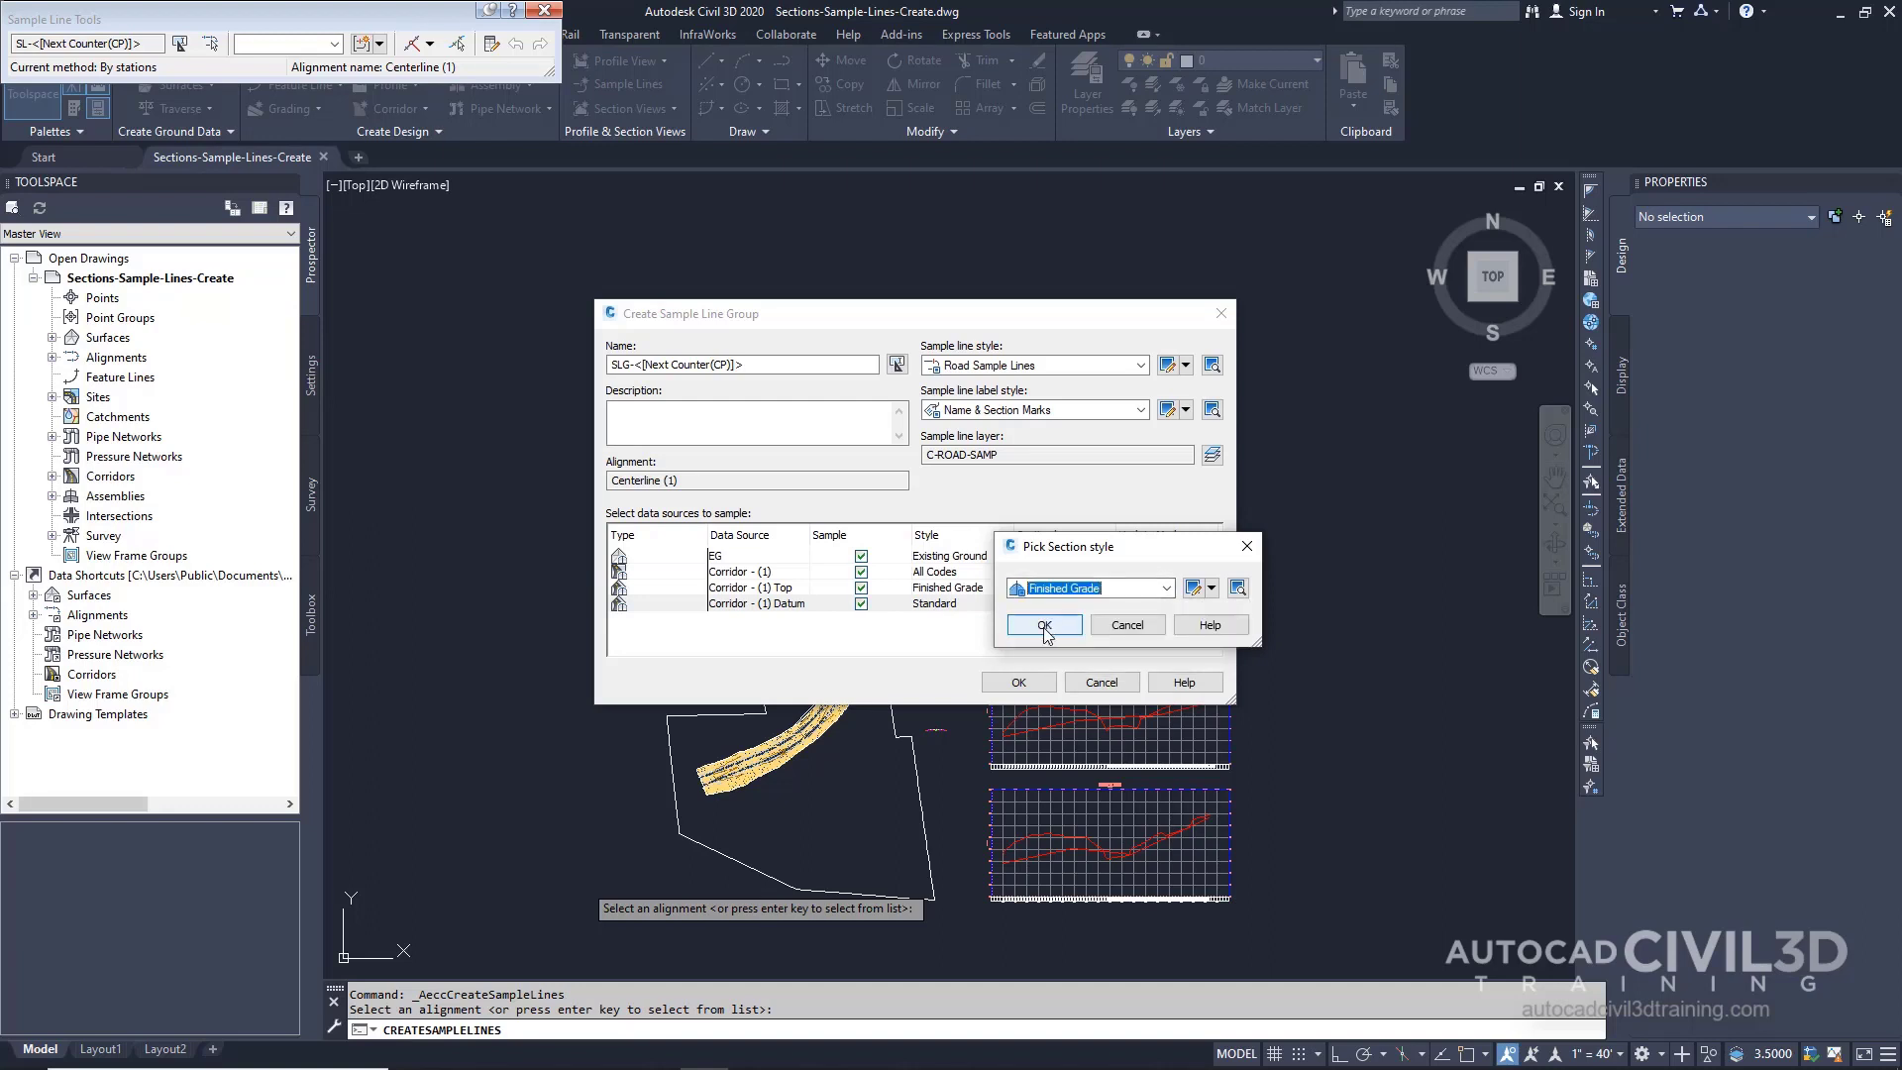
click(1051, 626)
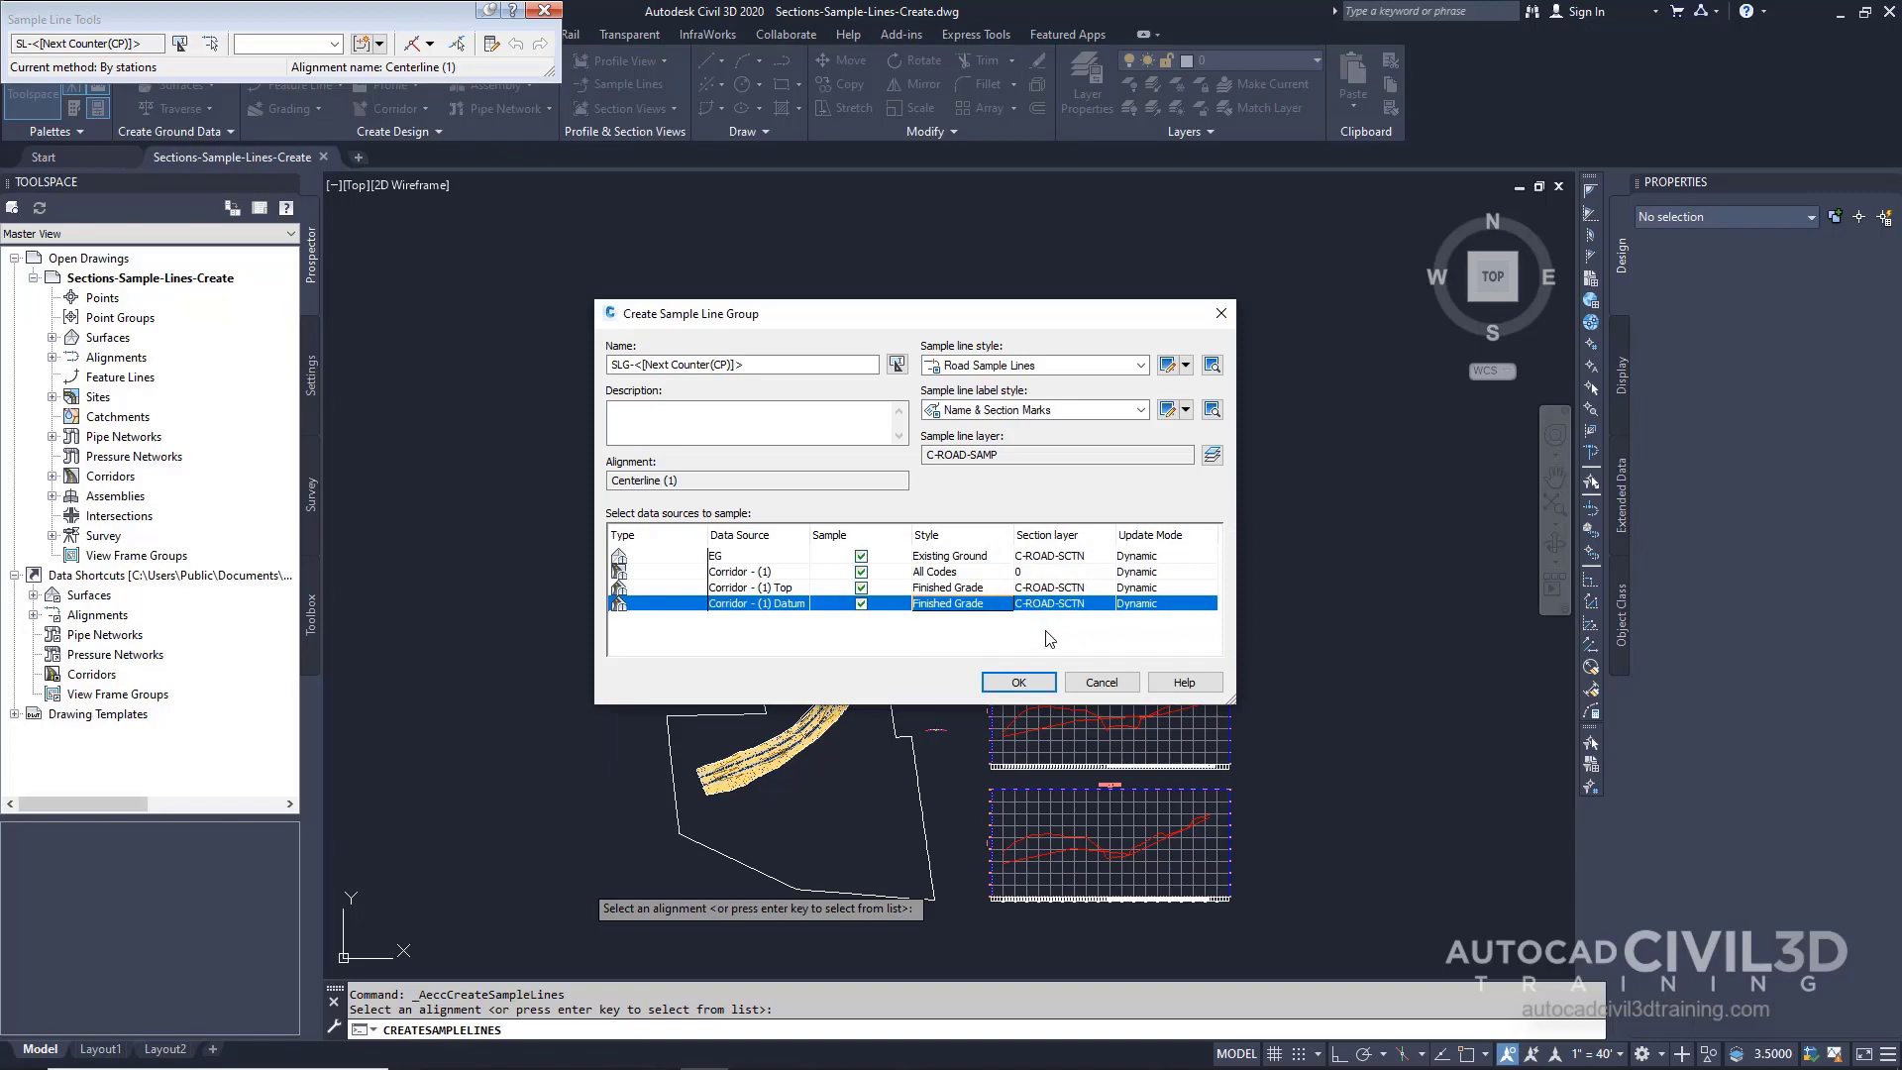
click(1026, 681)
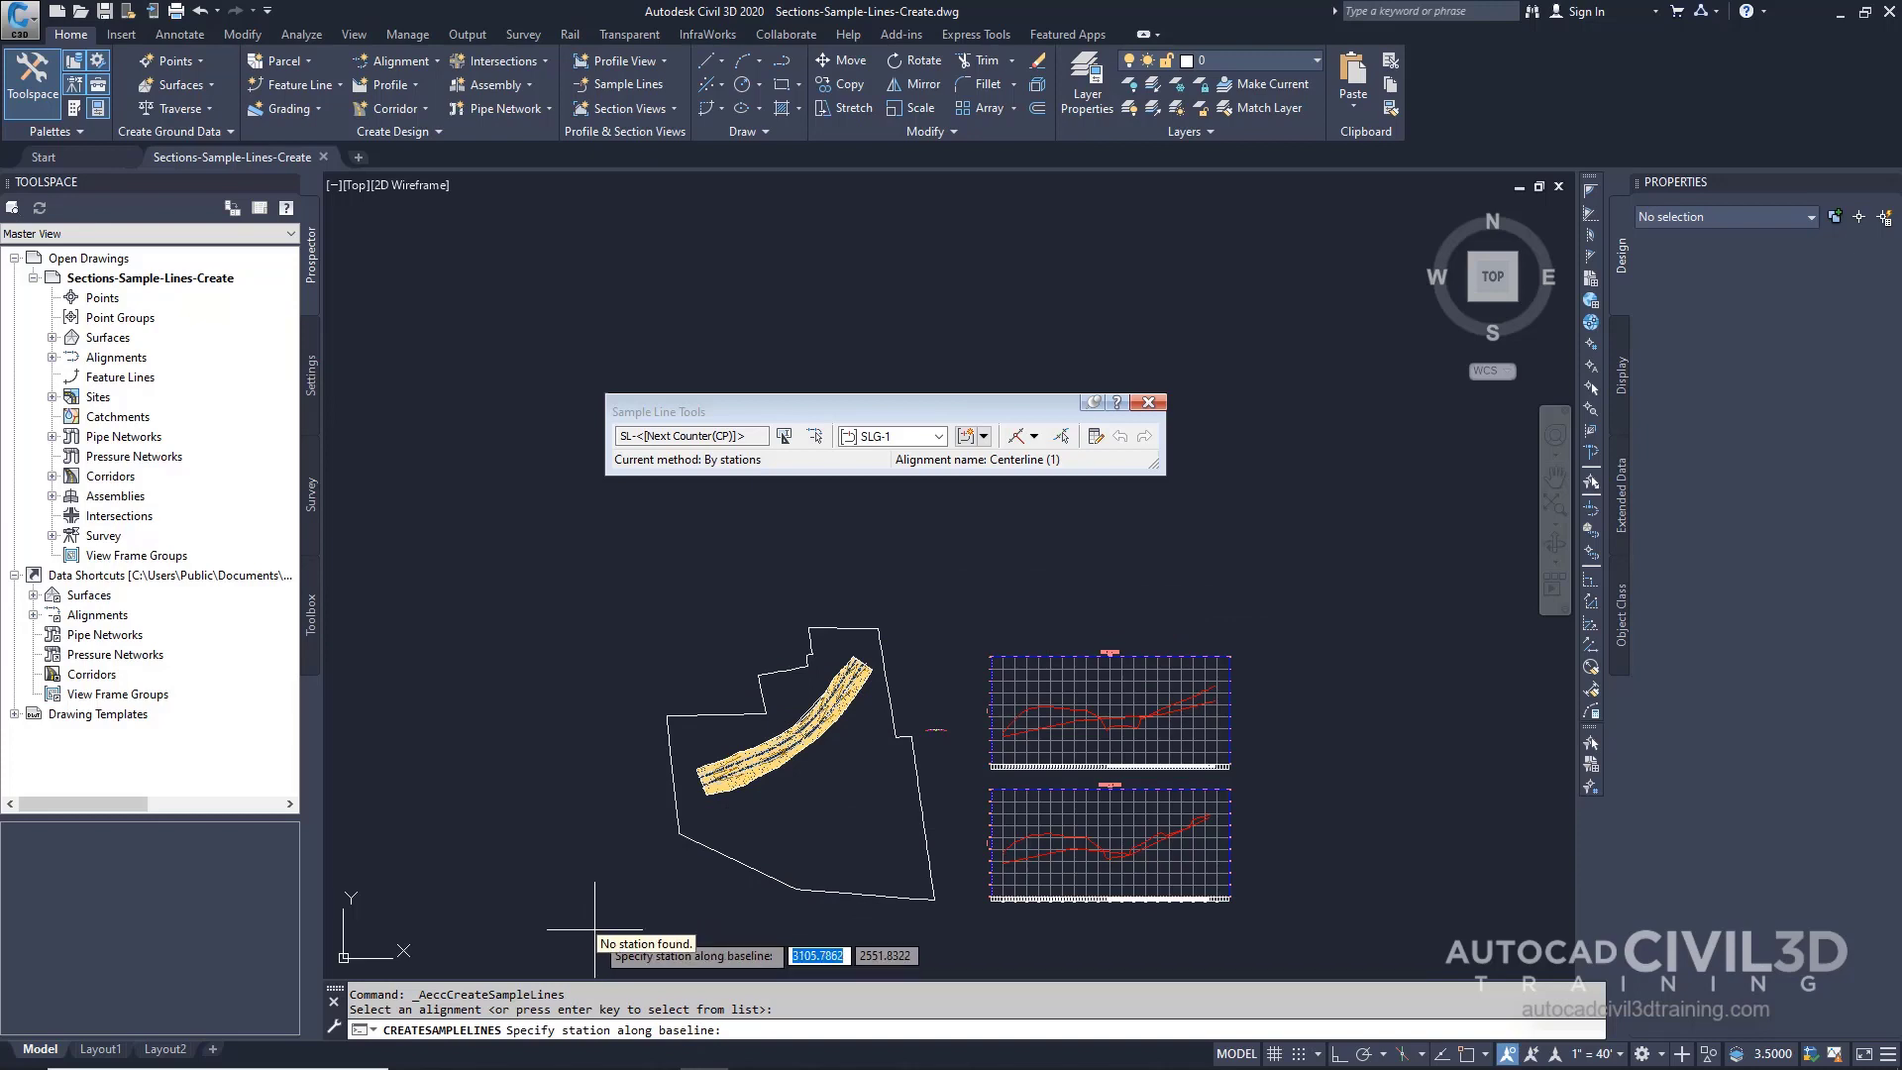
Create sample lines from corridor stations with left and right swath widths of 150 feet.
click(1035, 436)
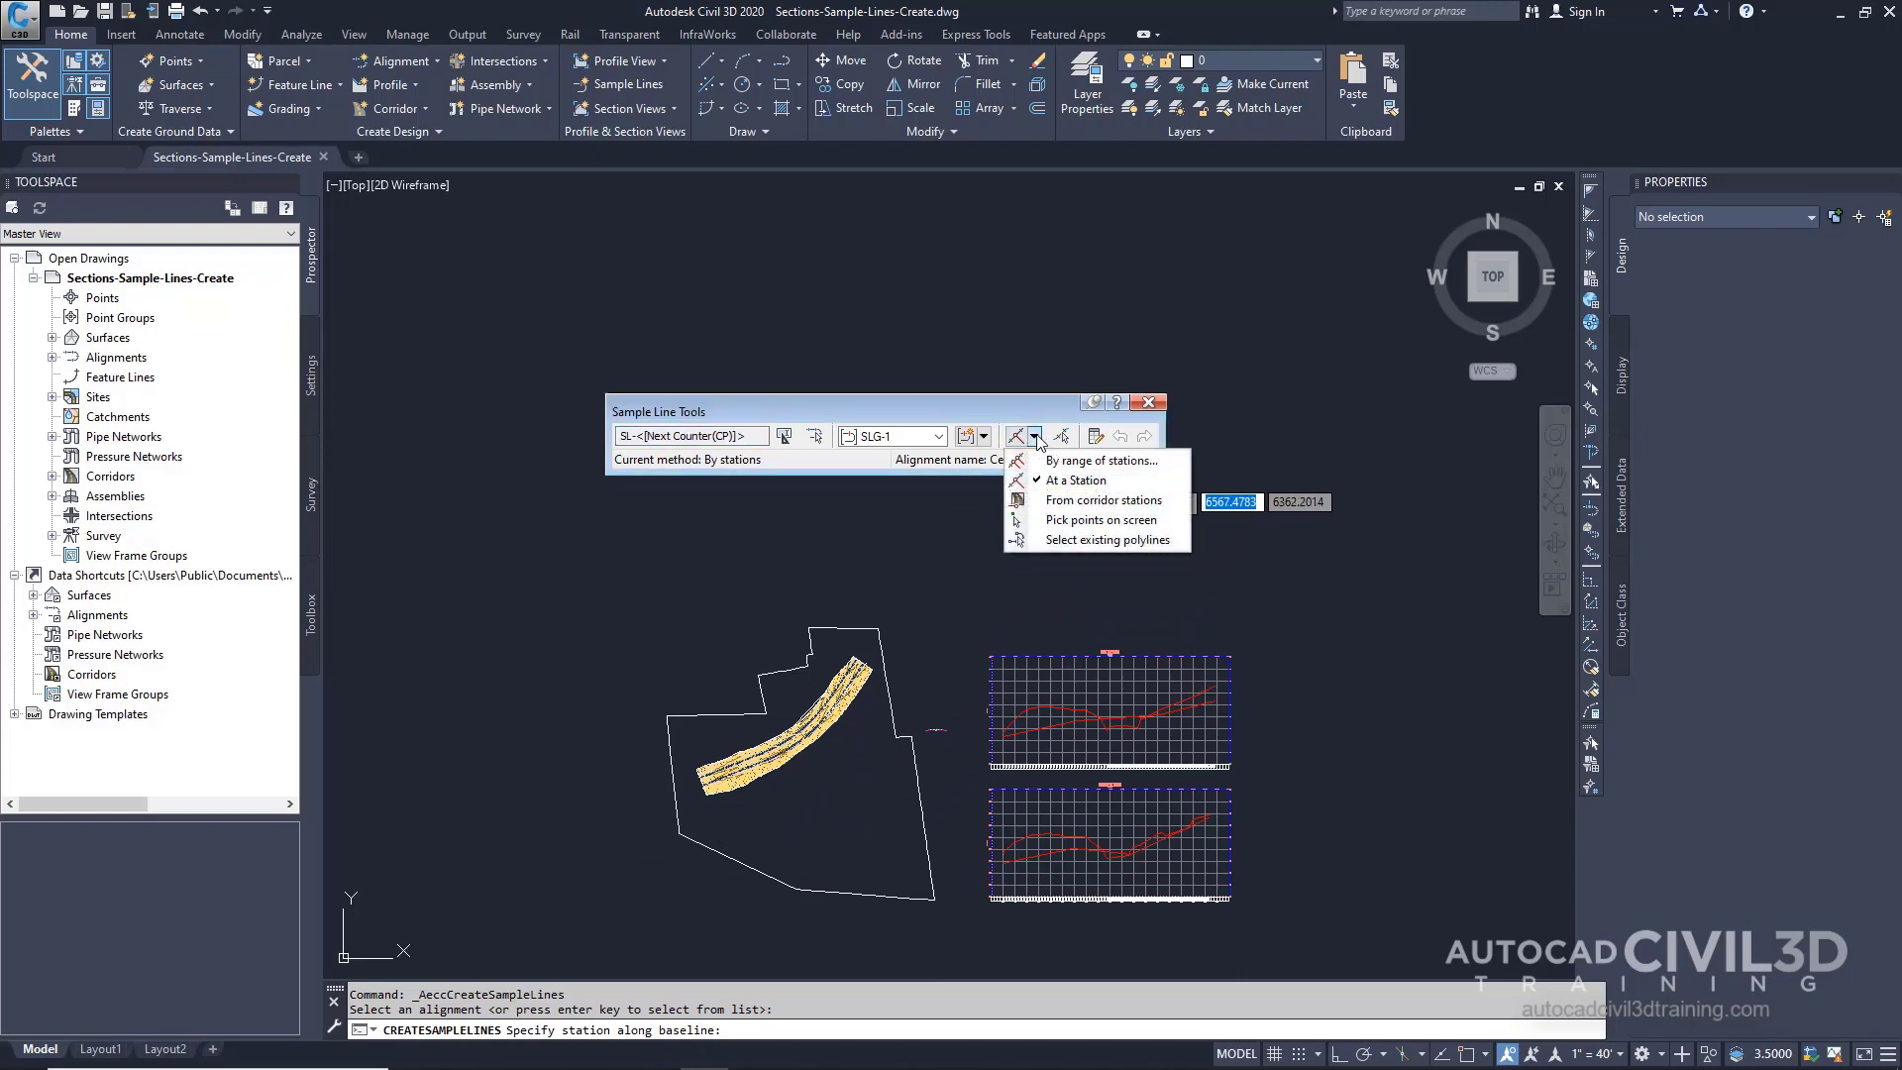
click(1172, 508)
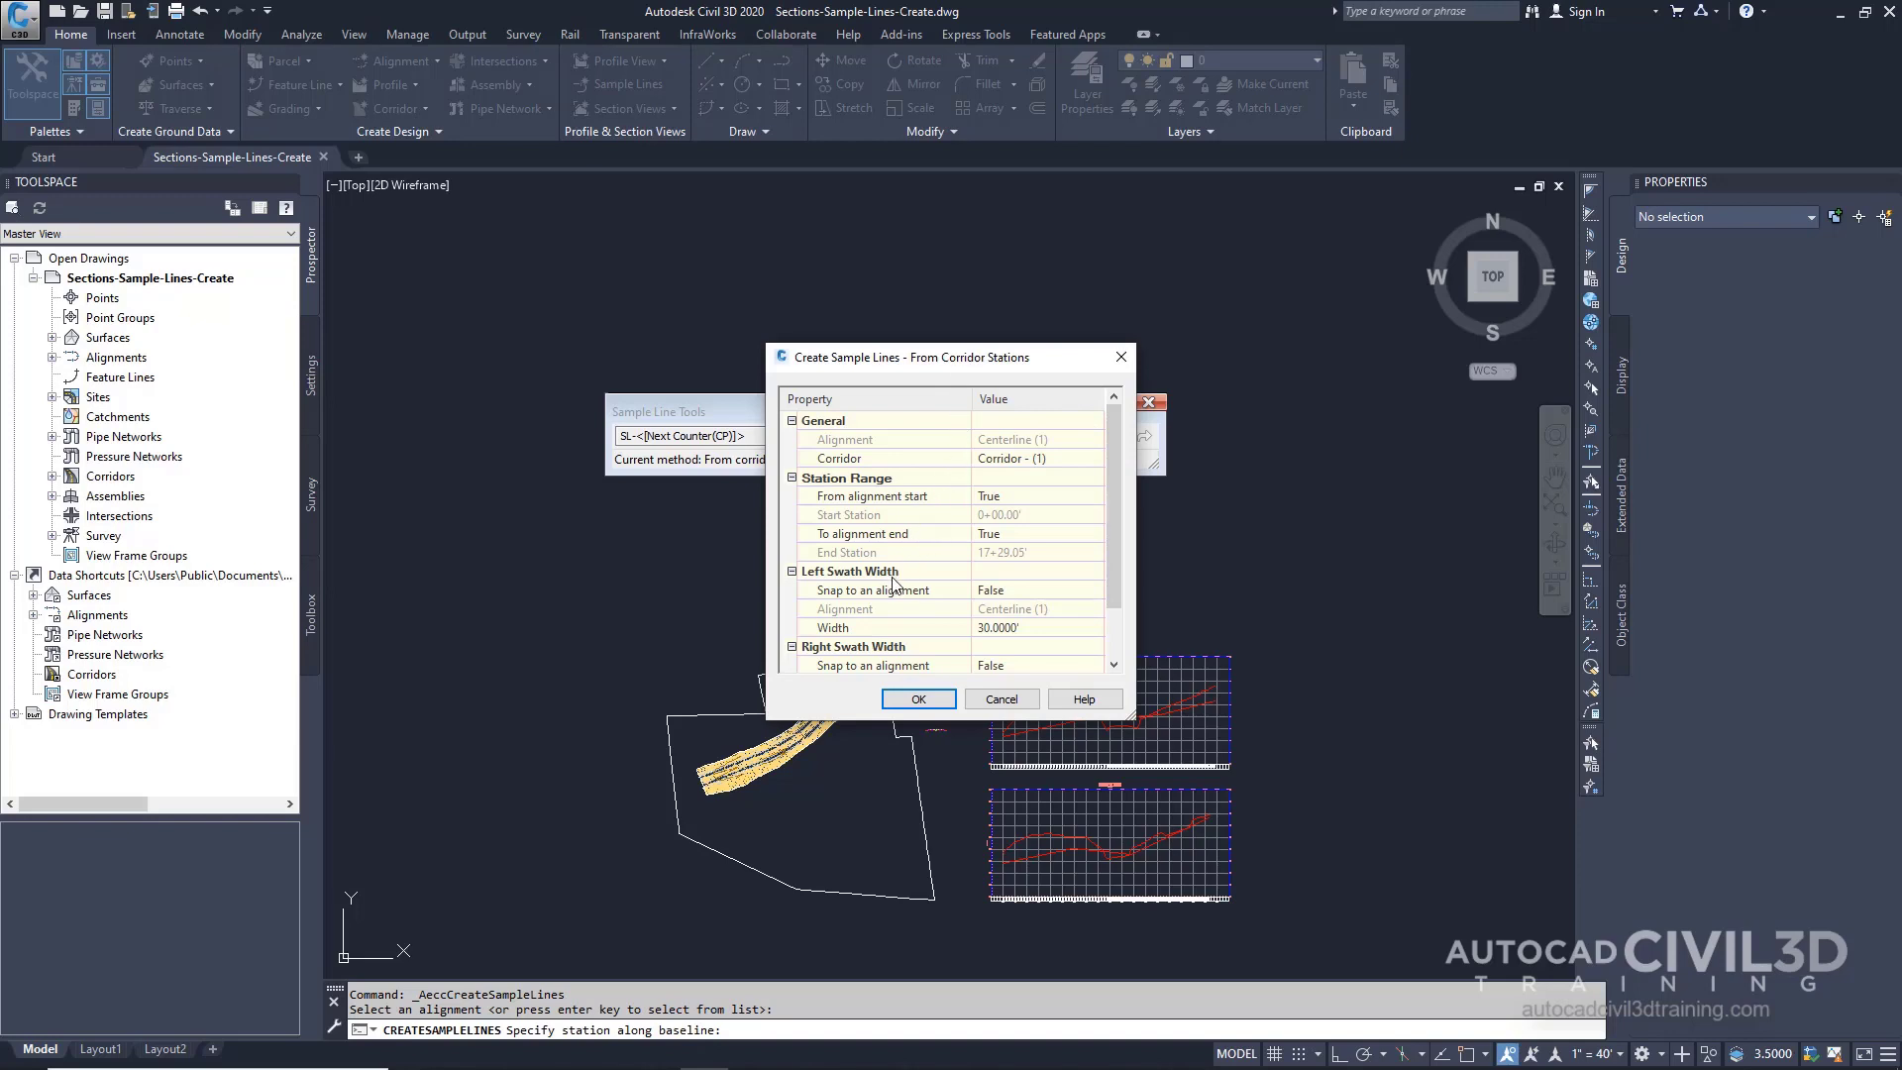
click(997, 632)
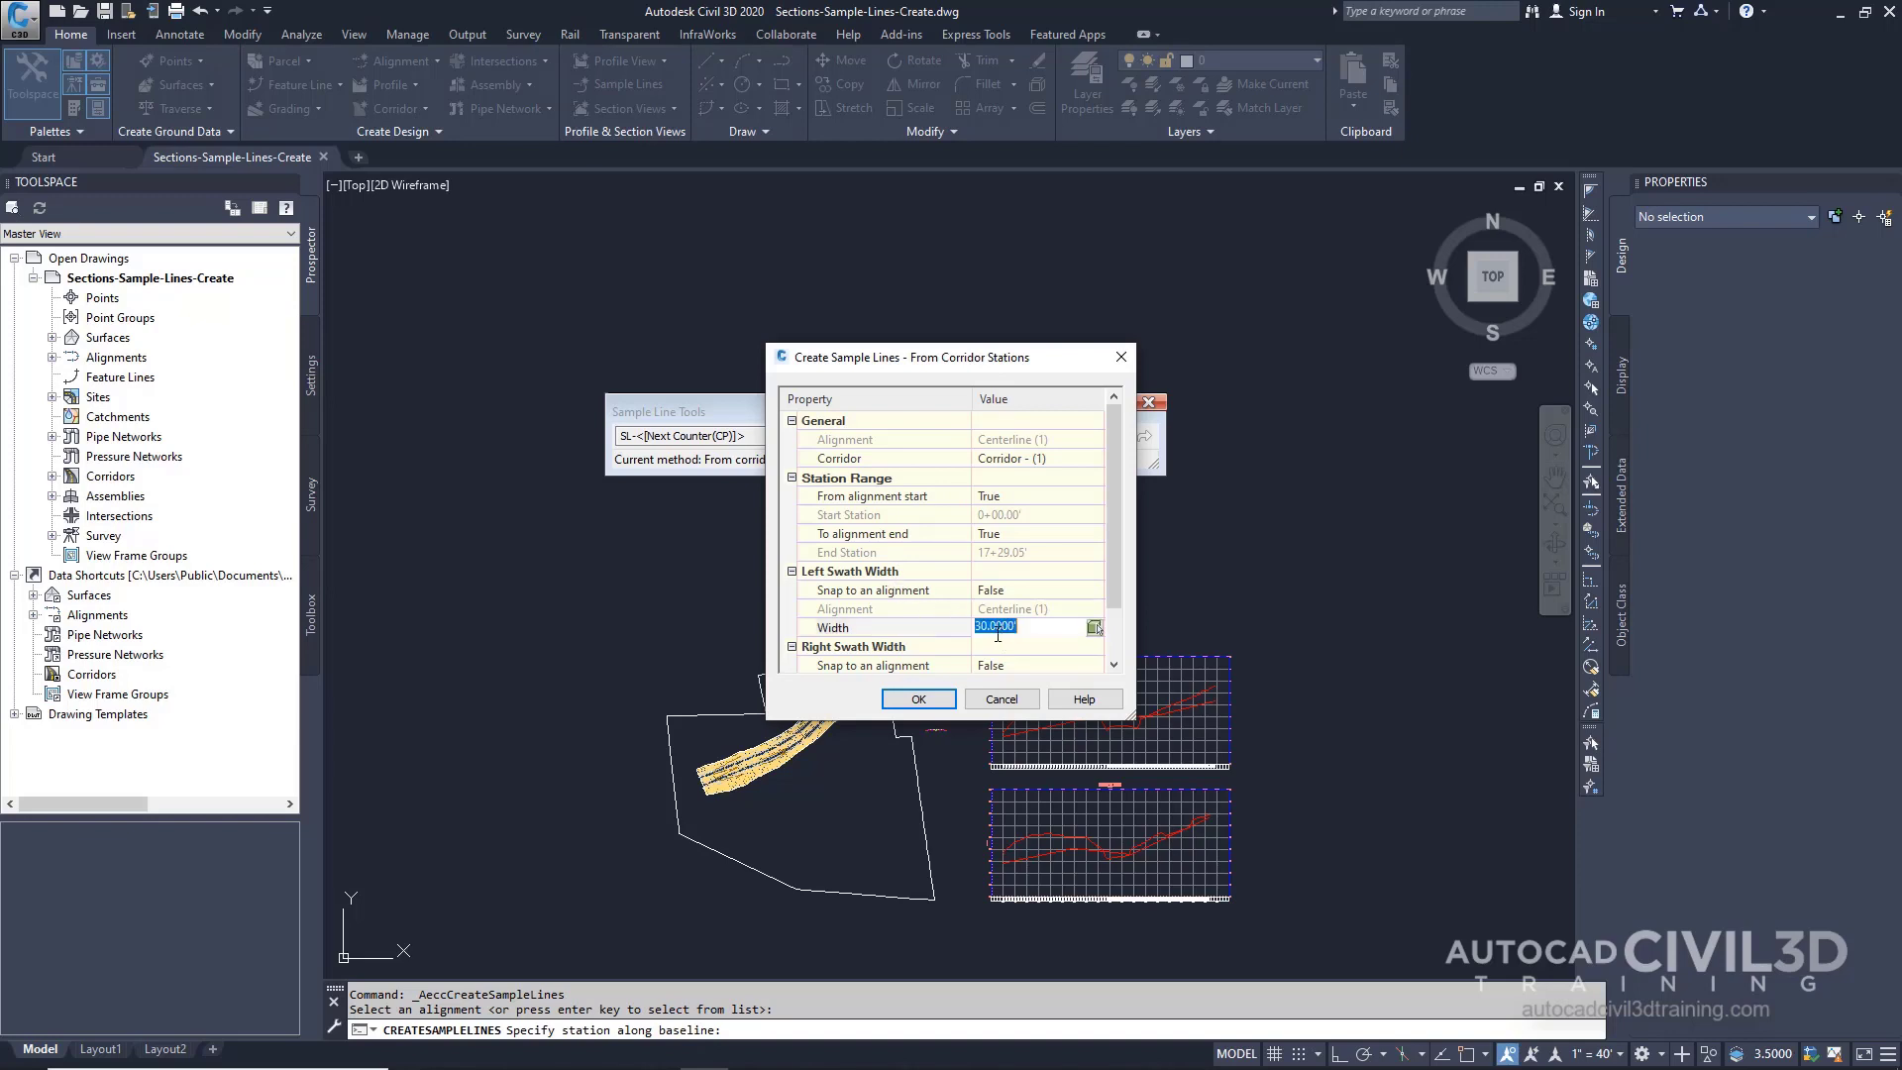
text(150)
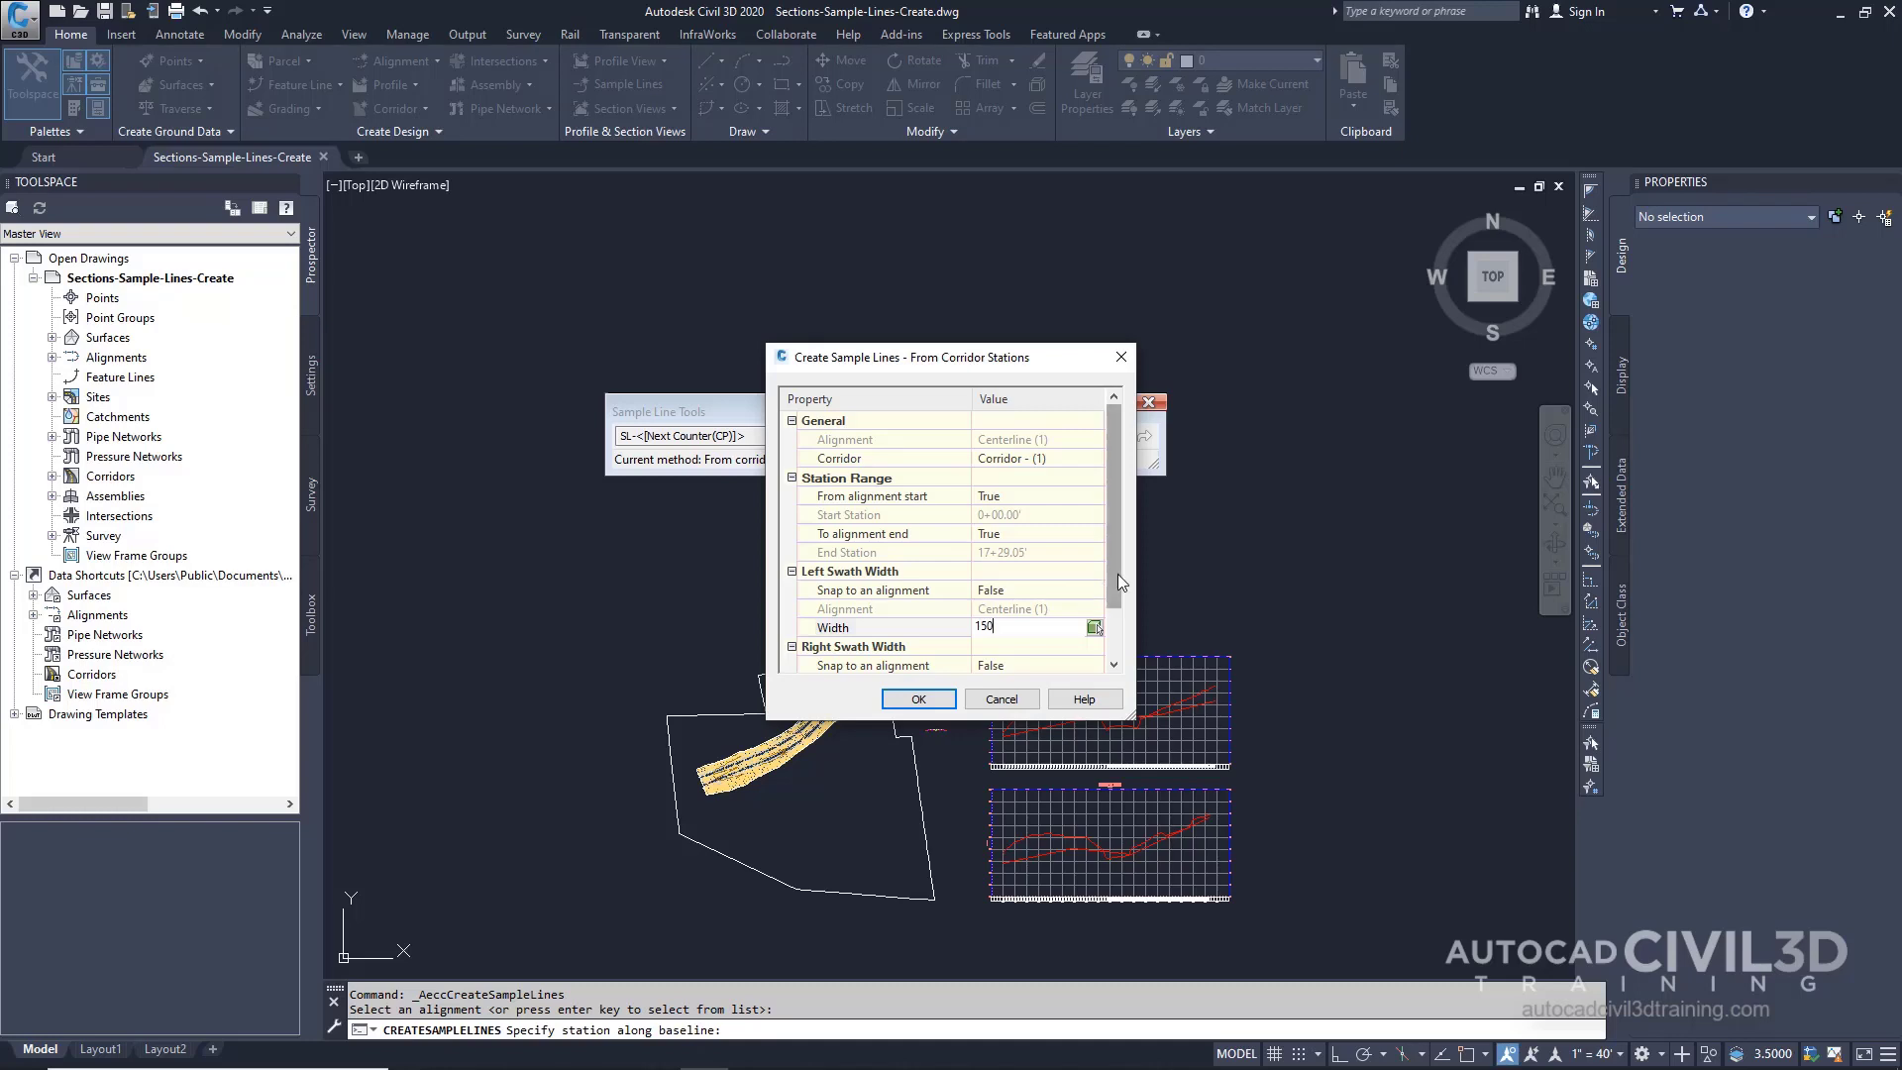
drag(1117, 573, 1115, 631)
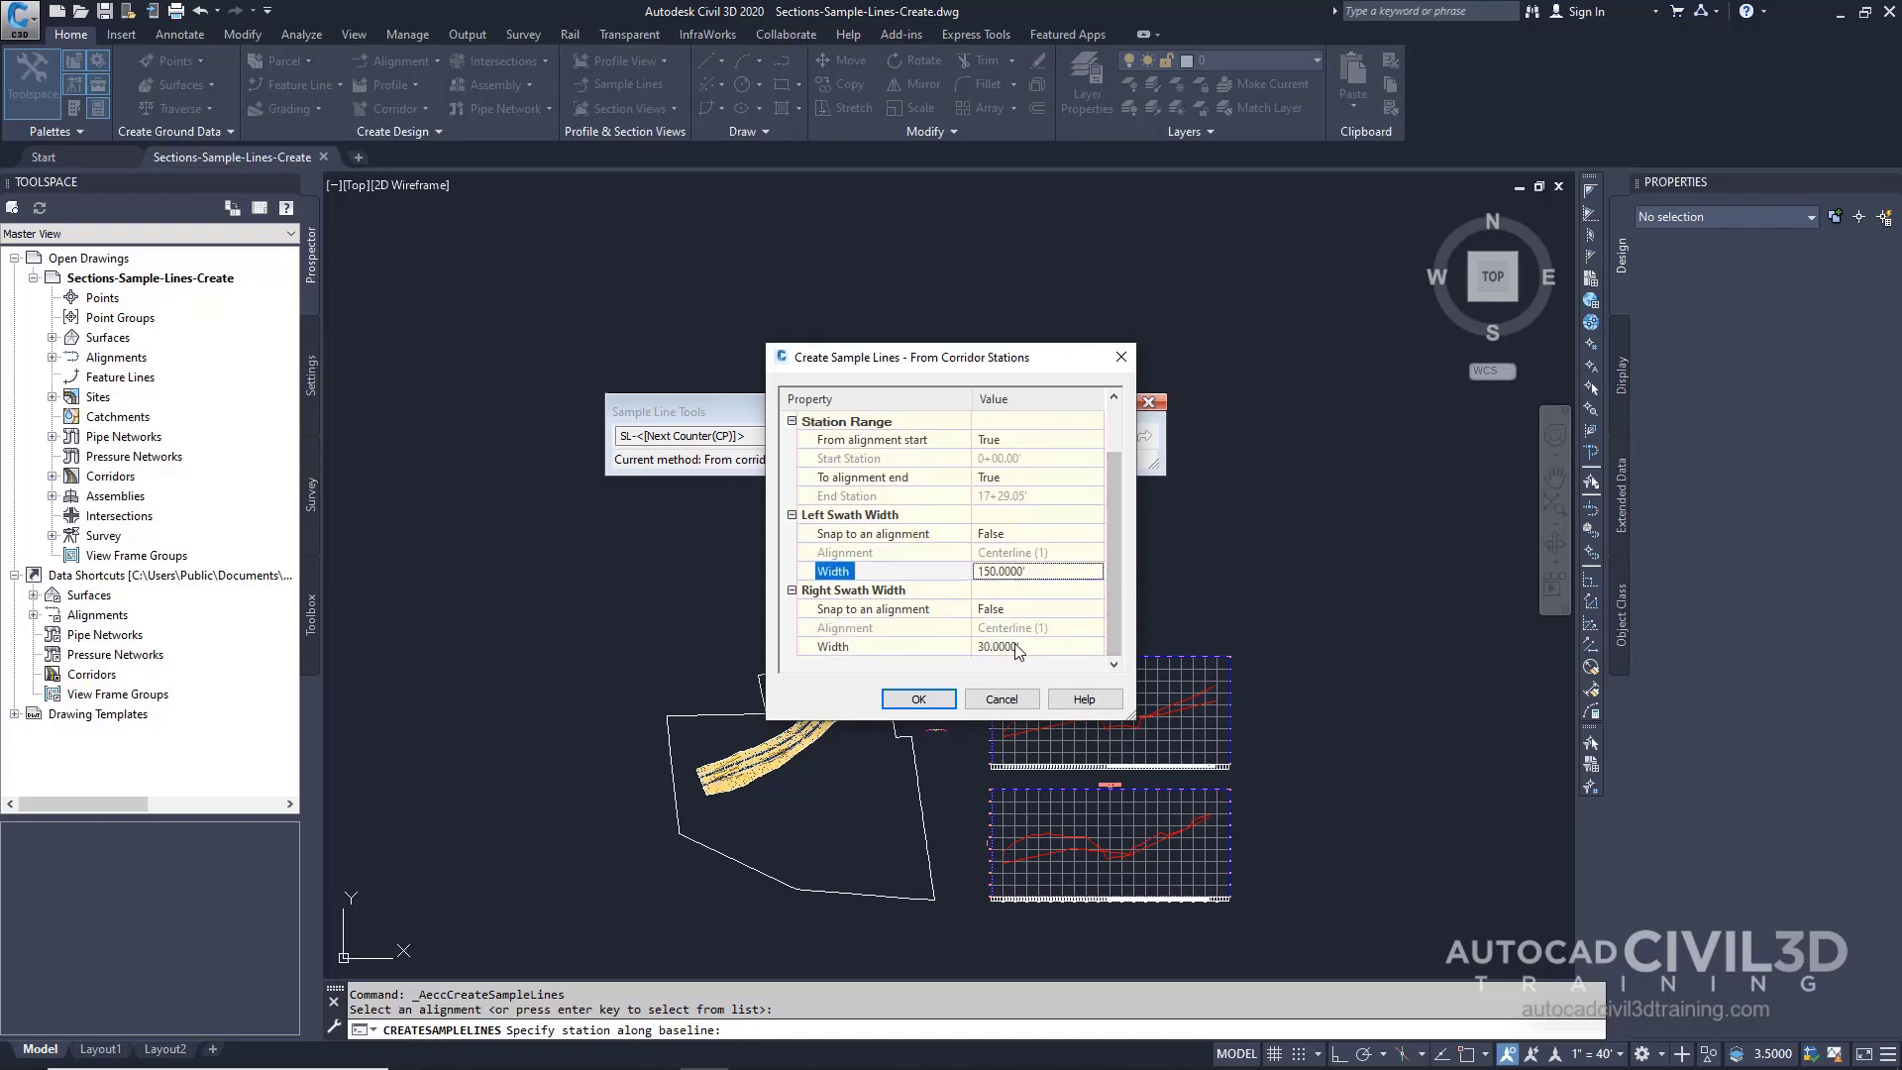
click(1095, 646)
text(150)
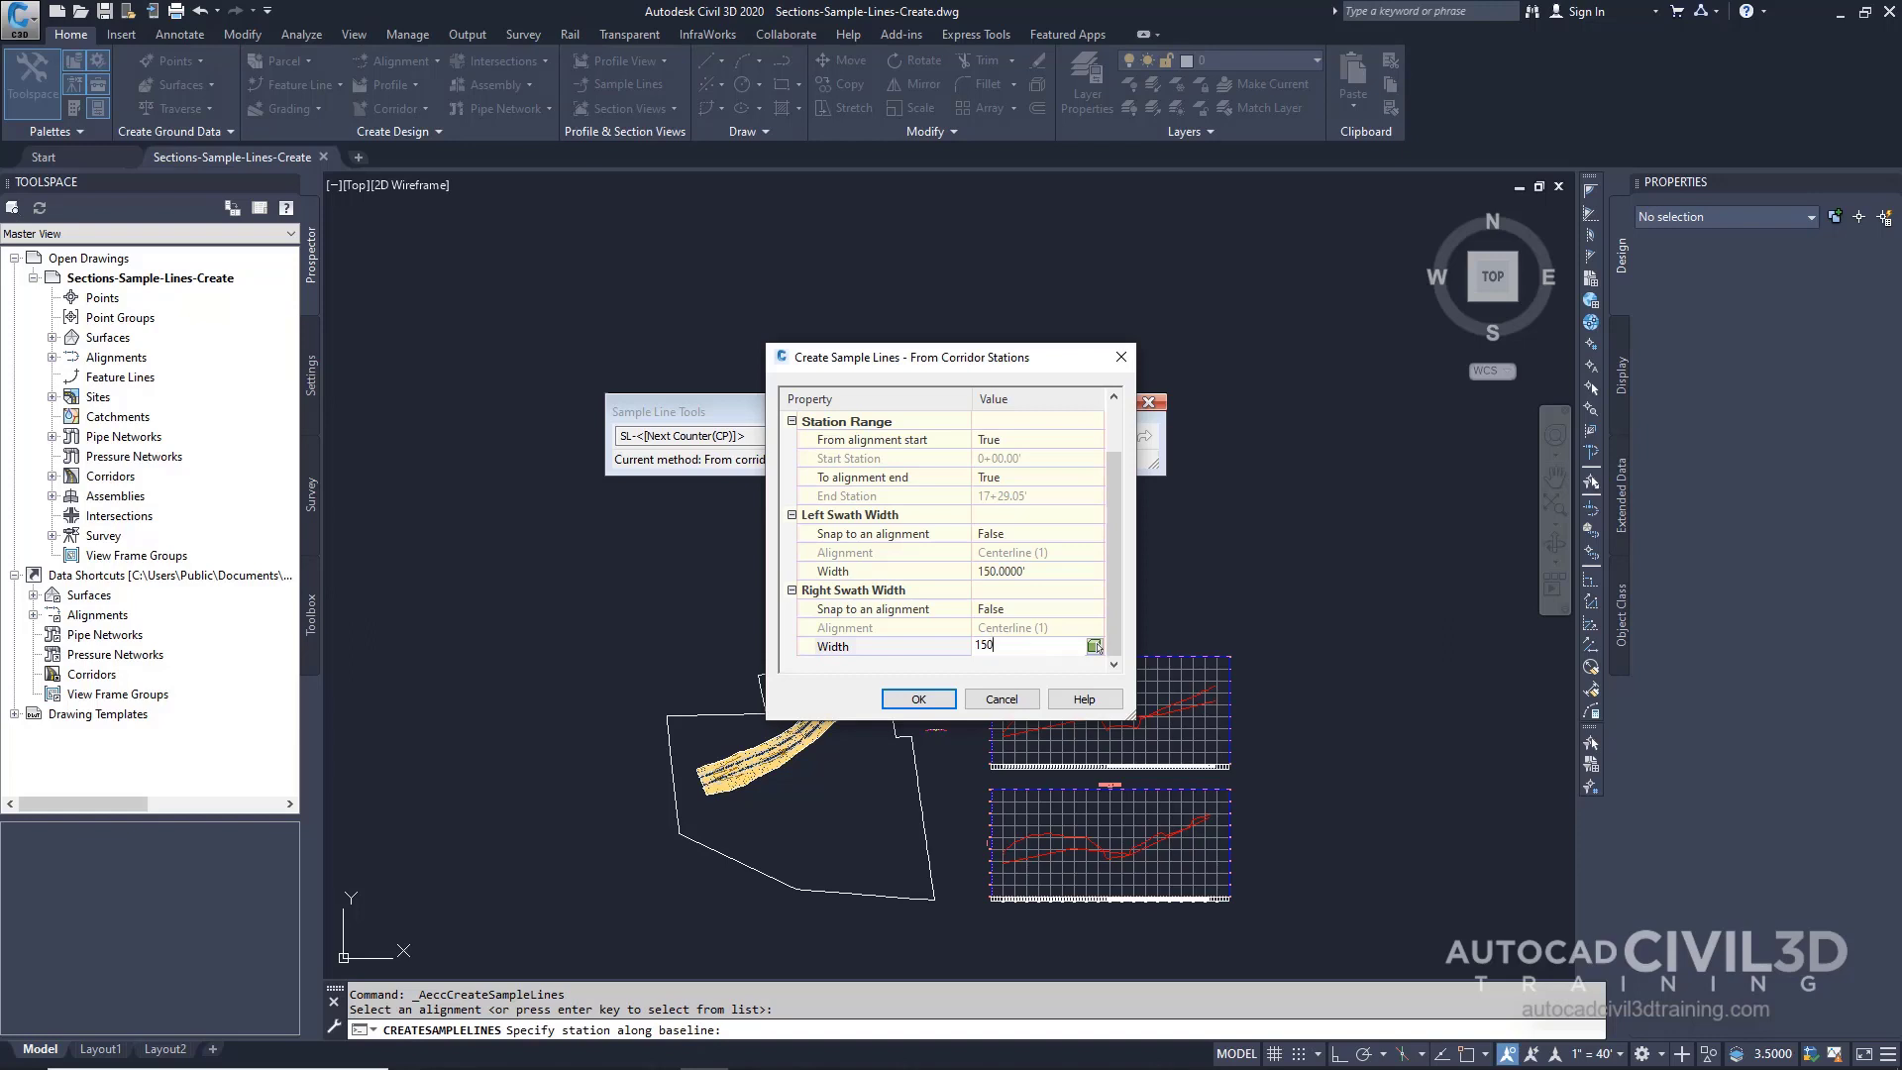
click(925, 700)
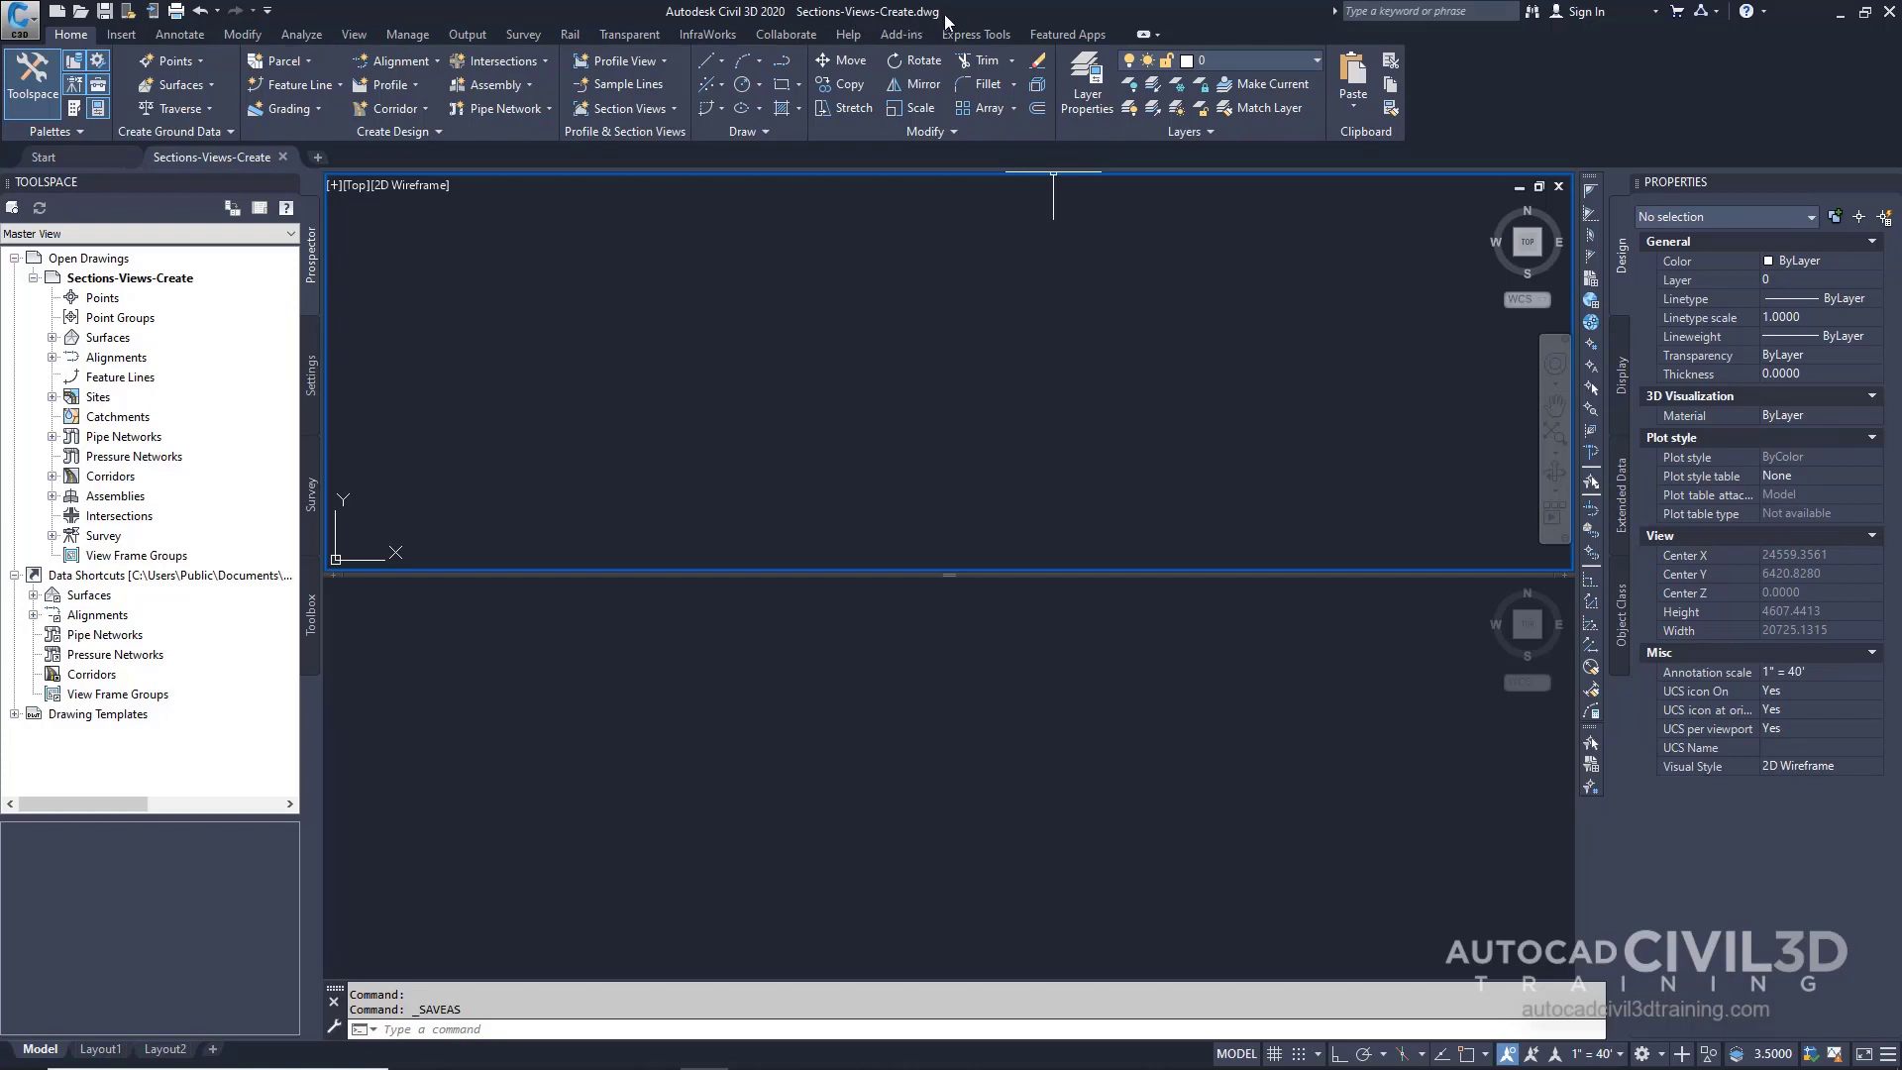
Save the drawing and open the Basic group plot style for section views for editing.
key(ctrl+s)
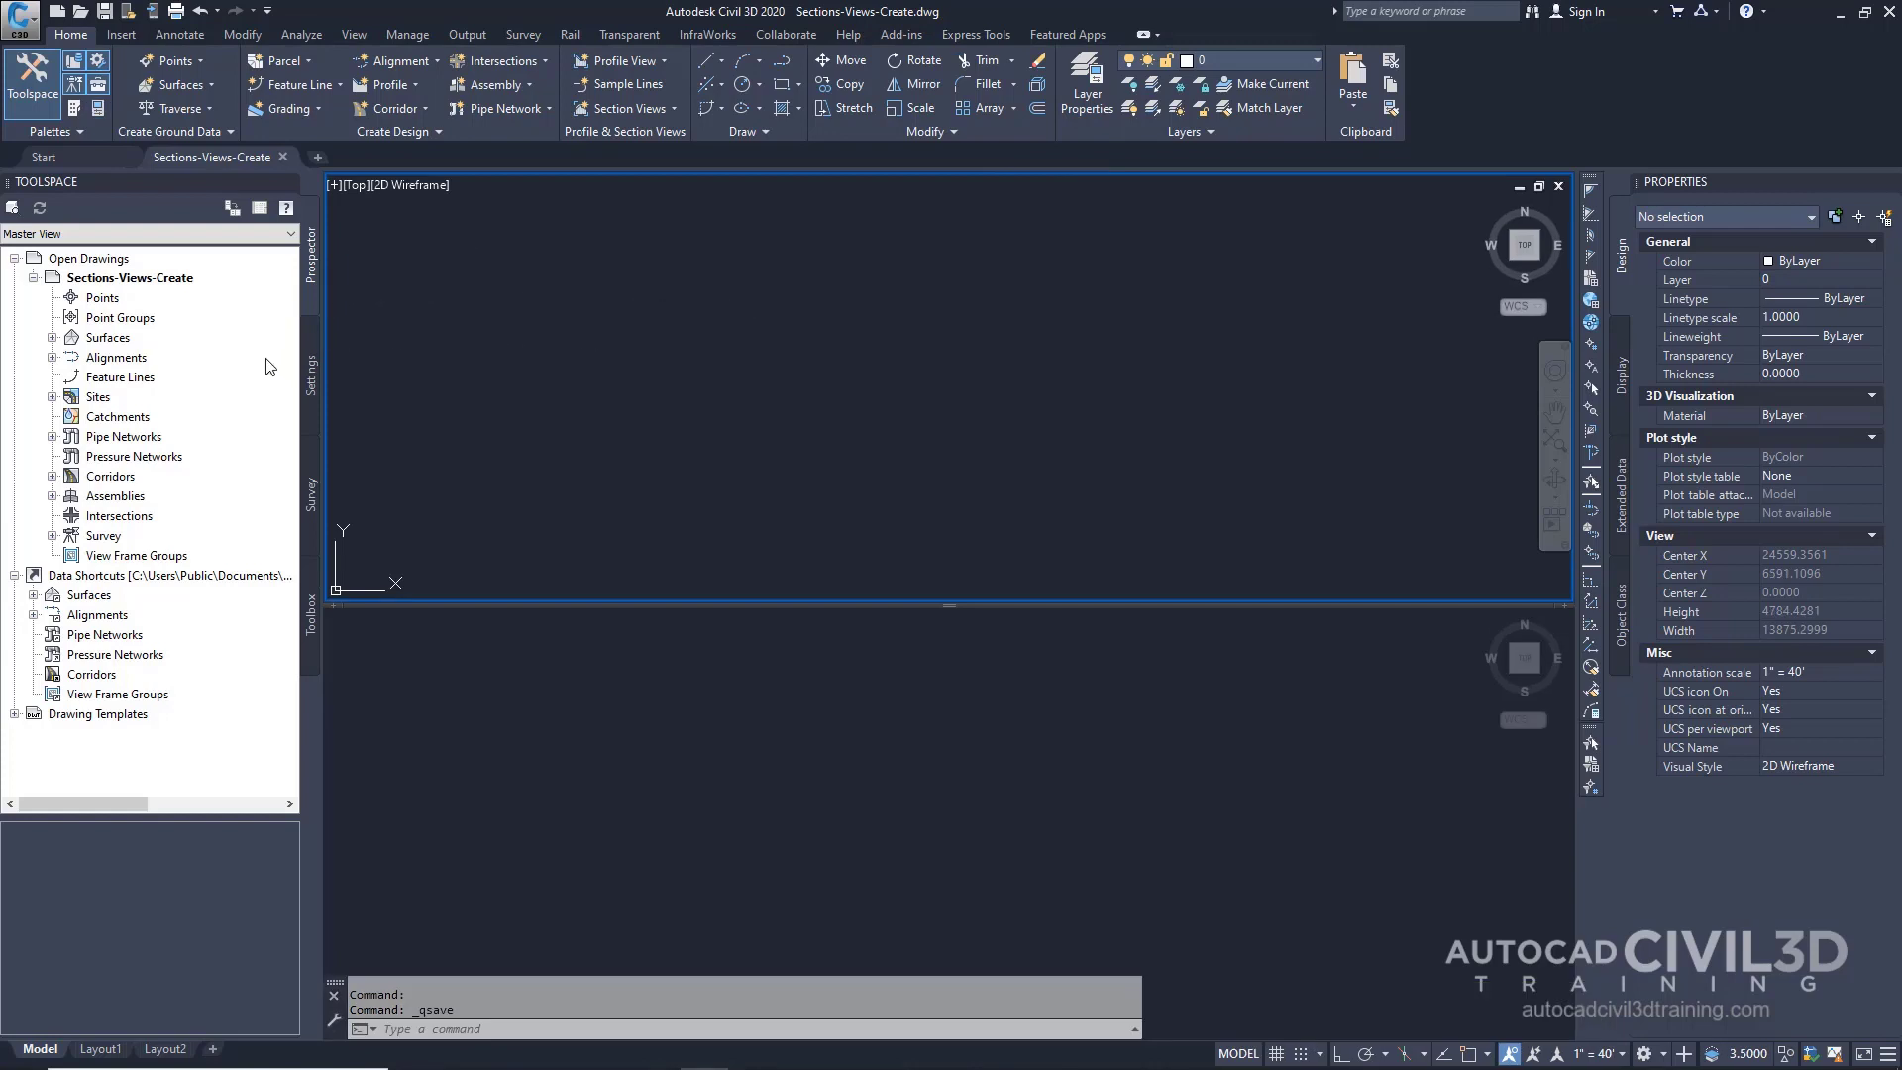
click(311, 400)
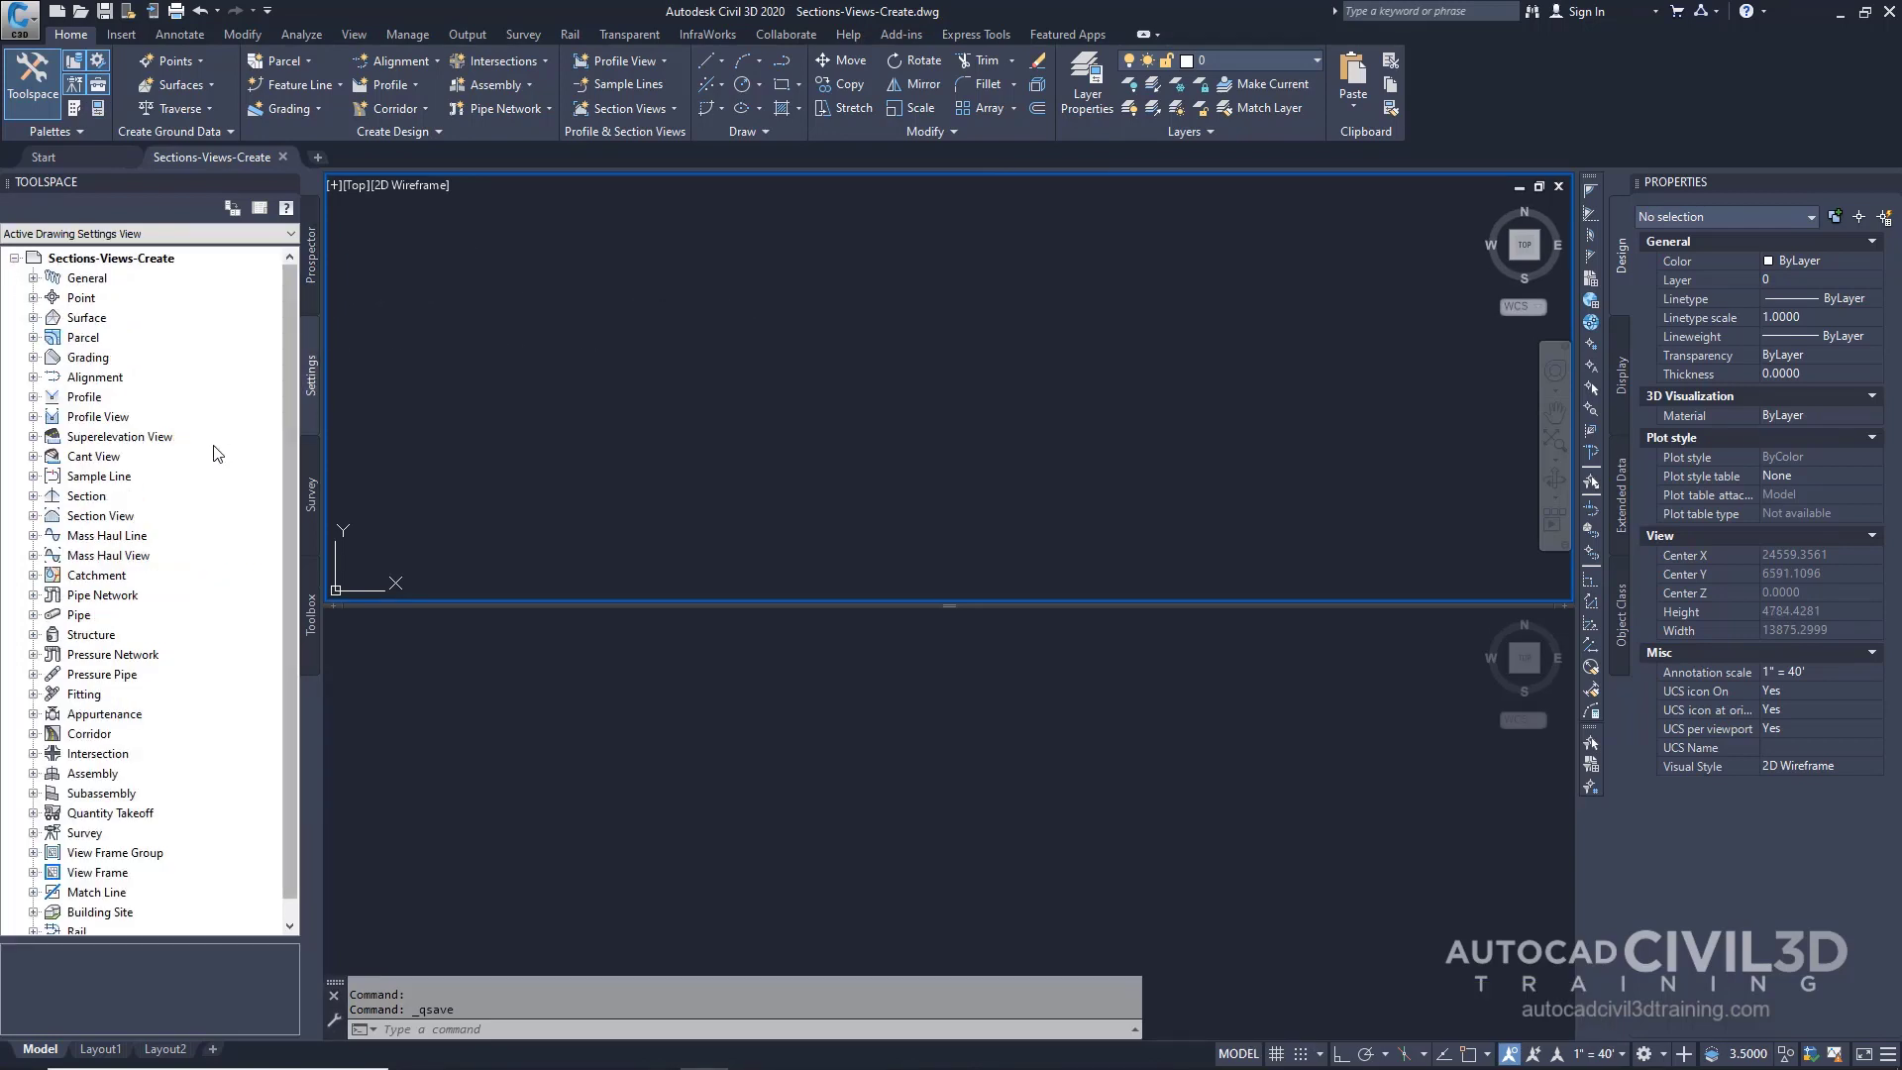
click(32, 516)
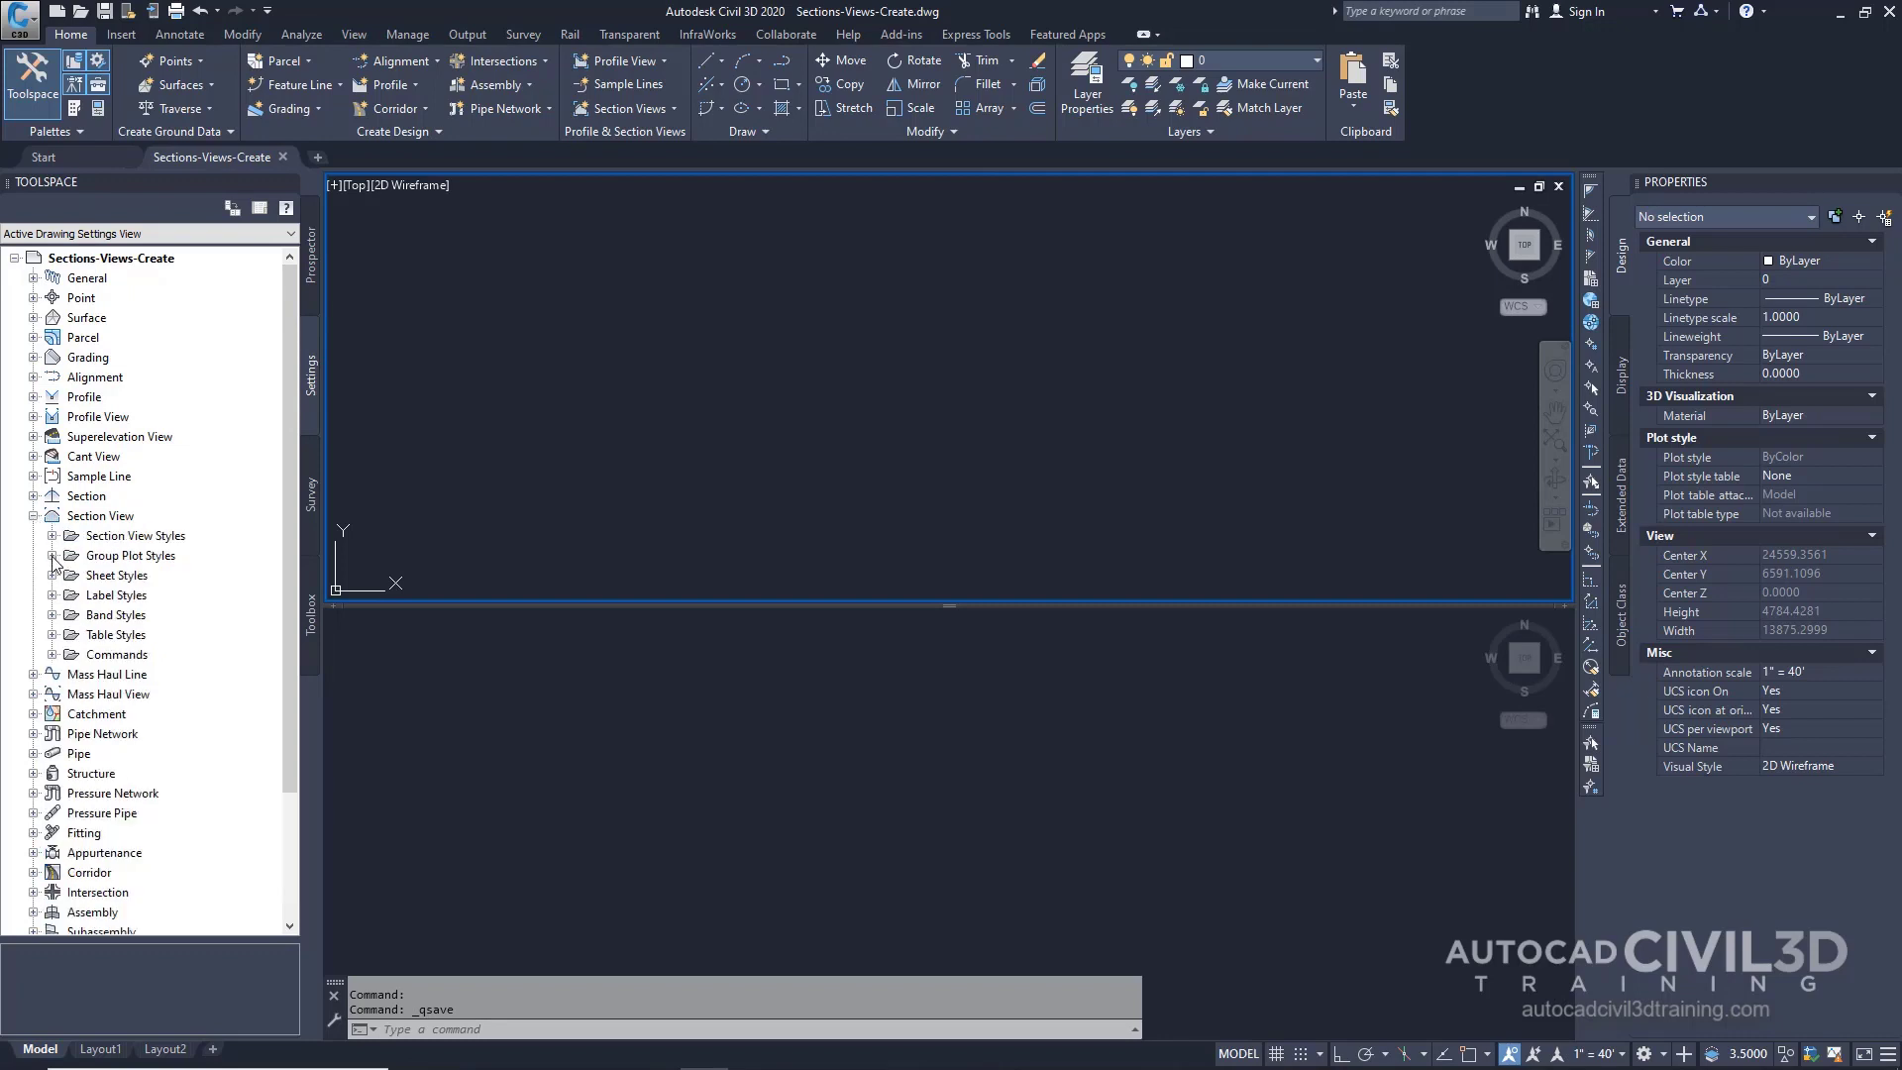
click(53, 556)
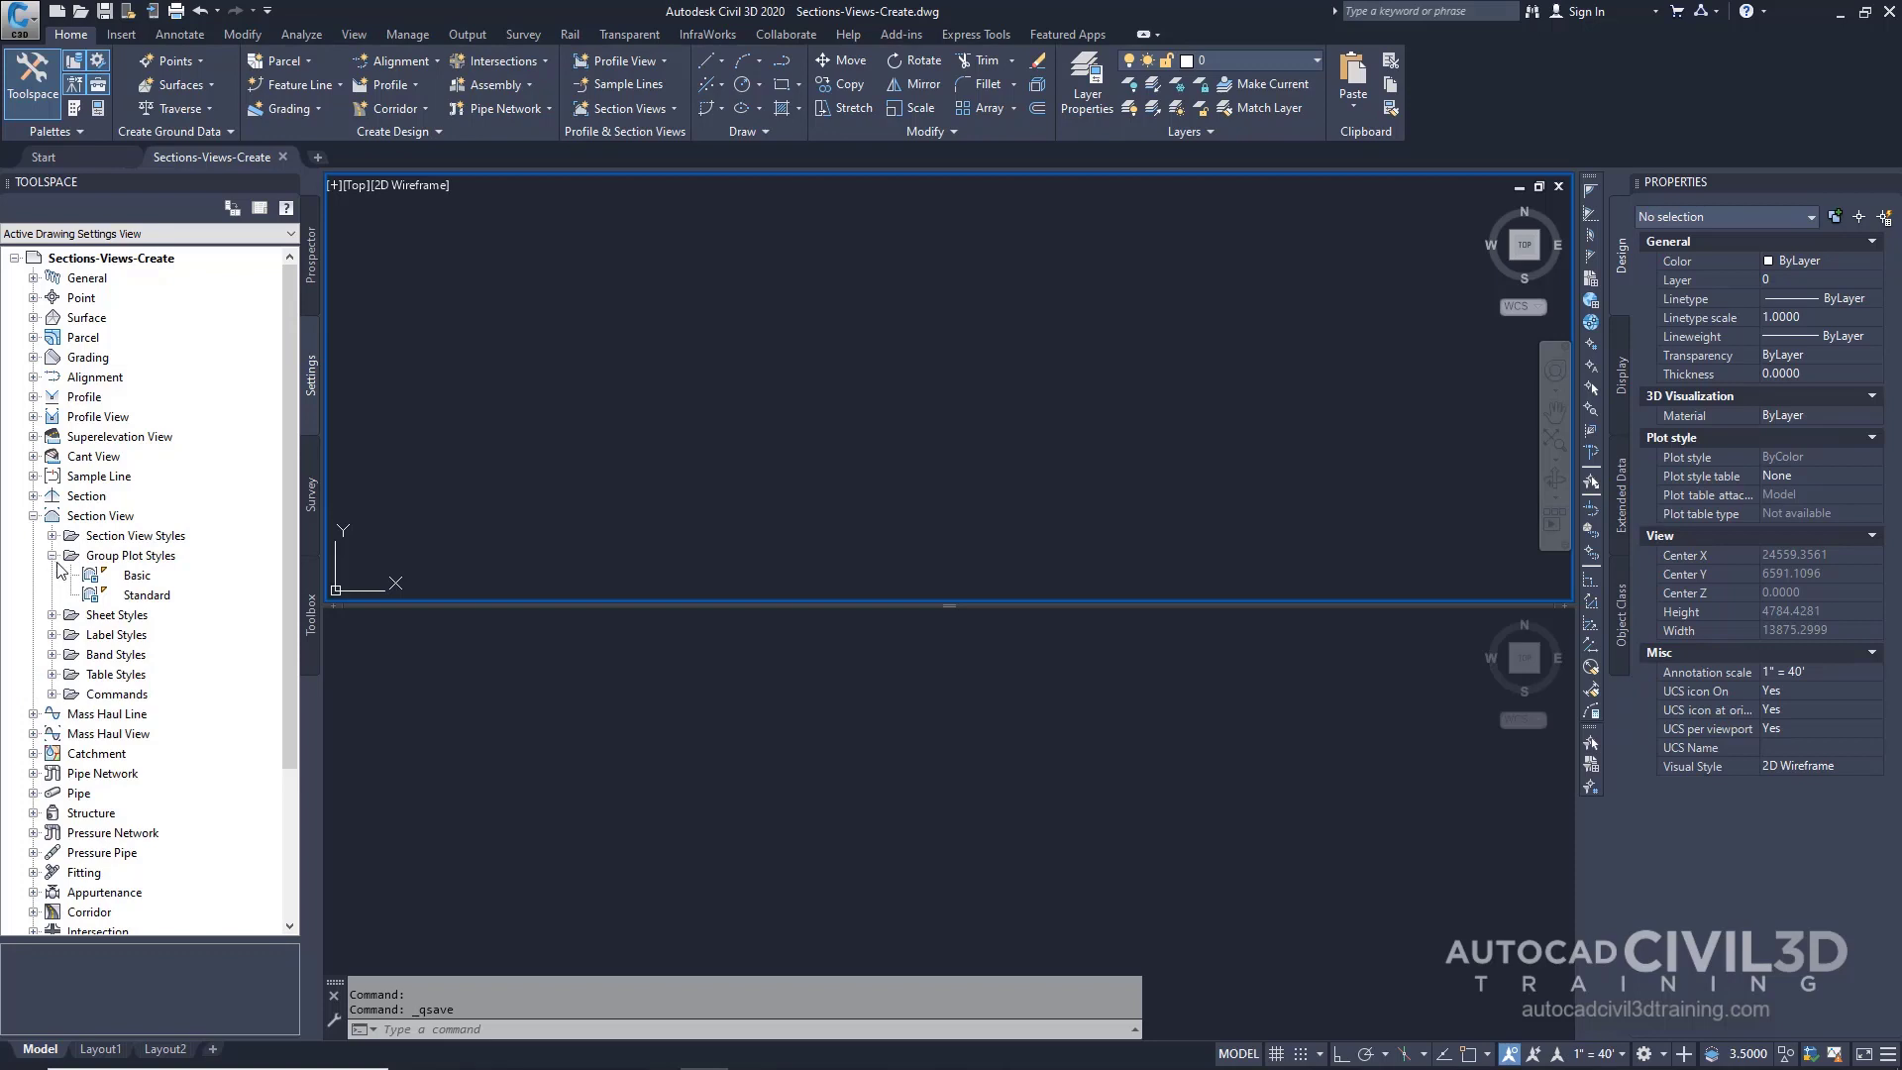
click(139, 581)
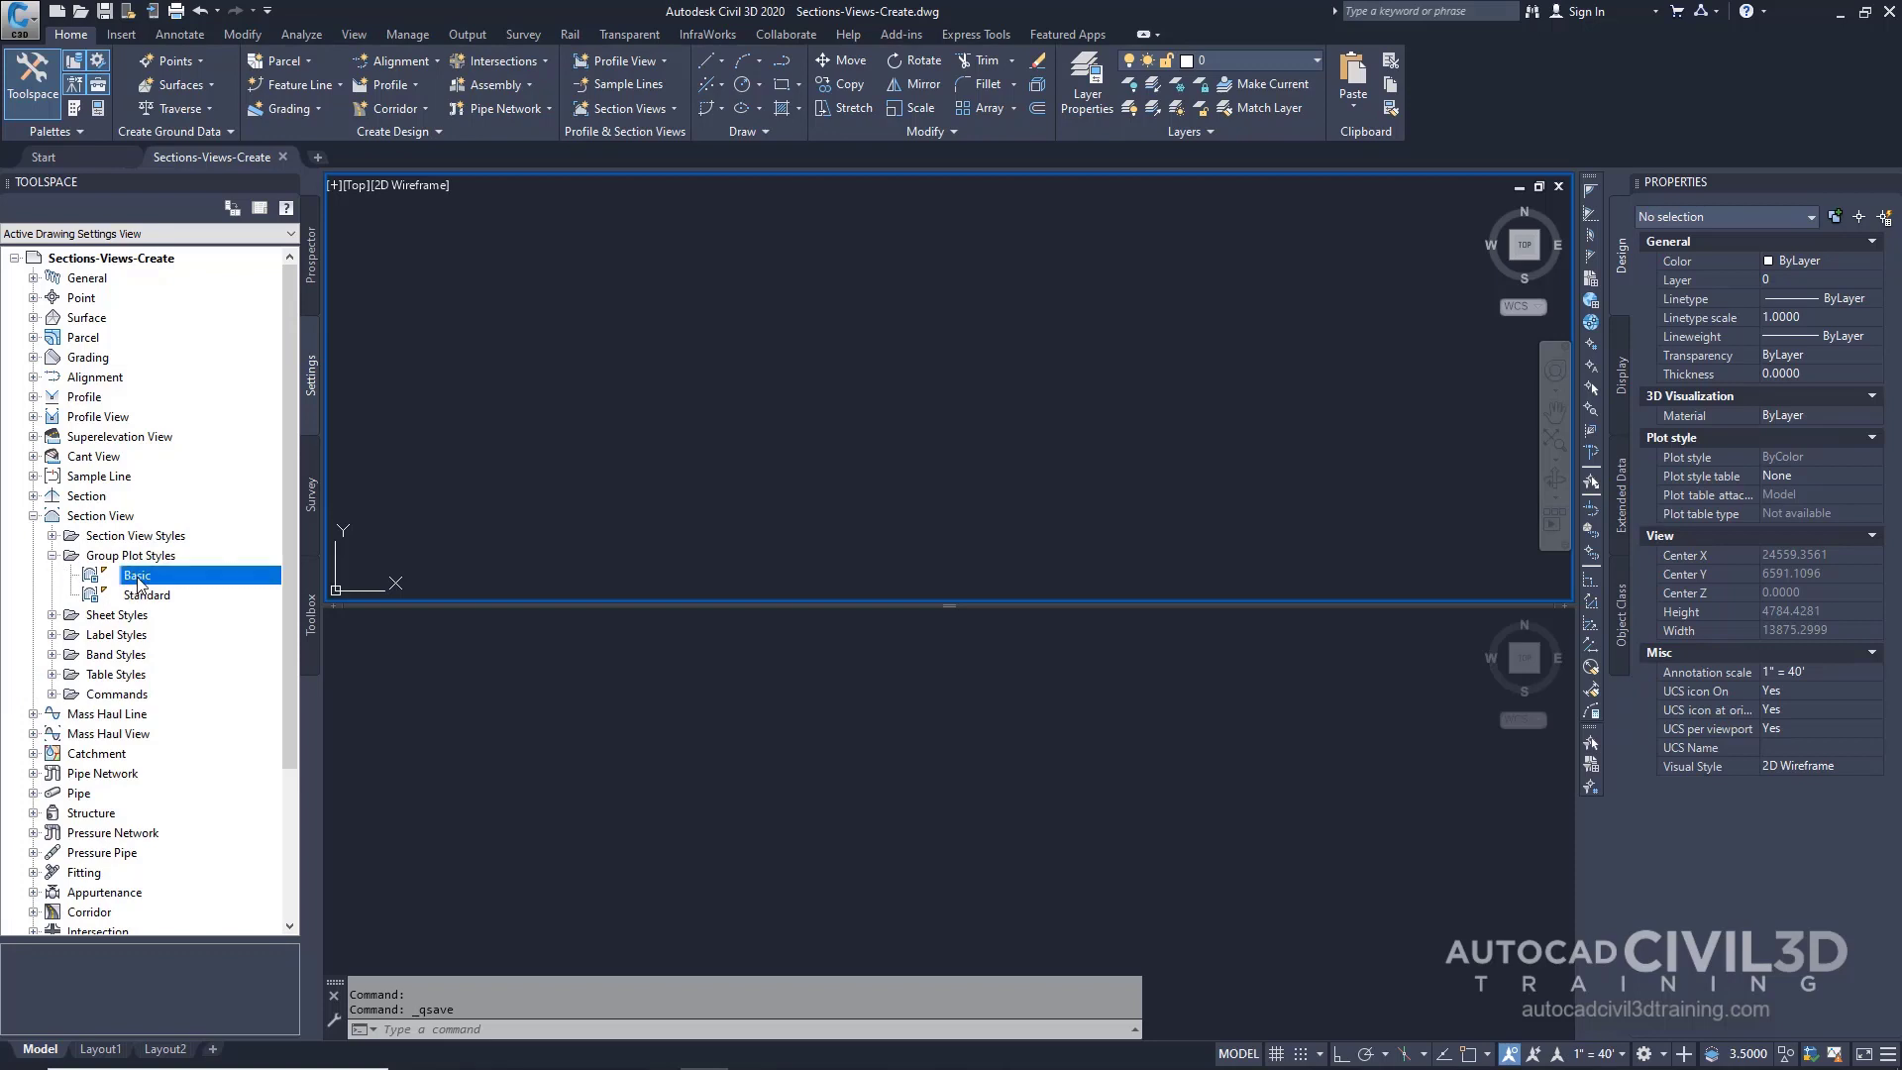
right_click(139, 582)
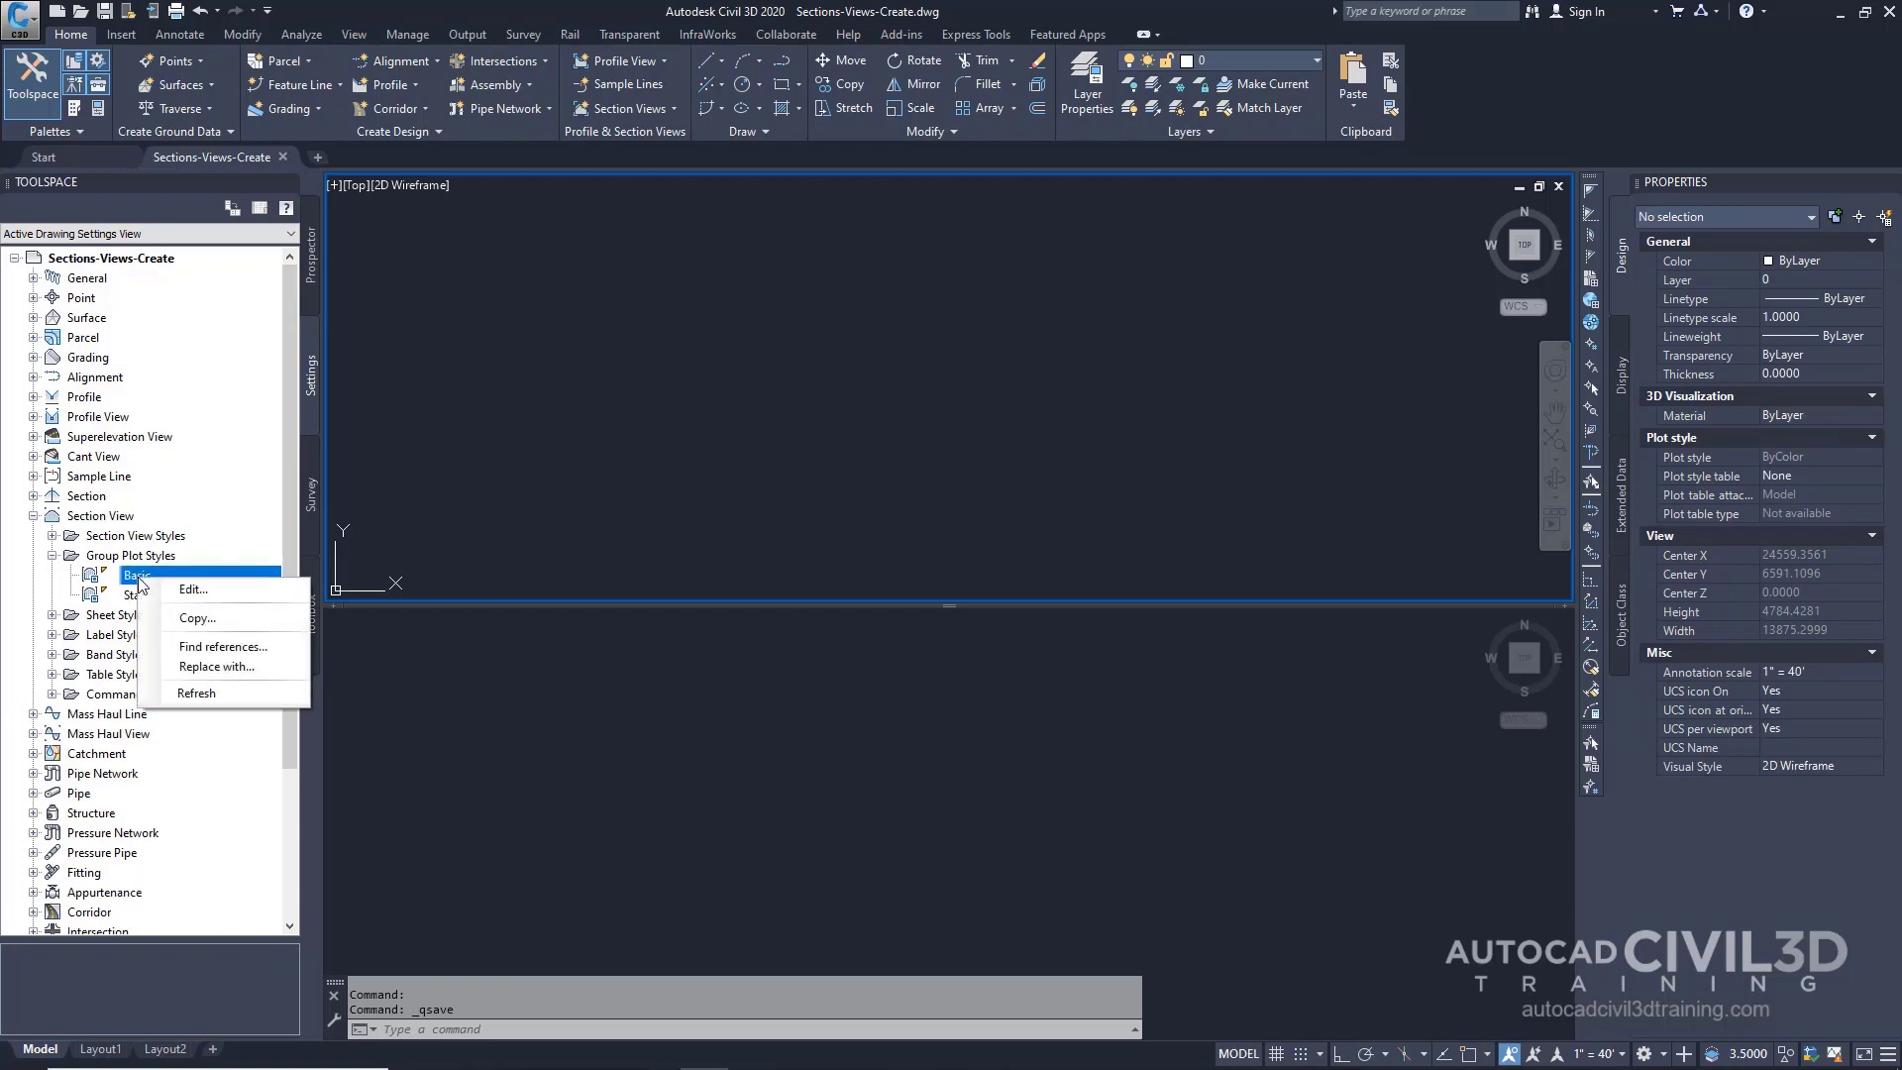
click(188, 591)
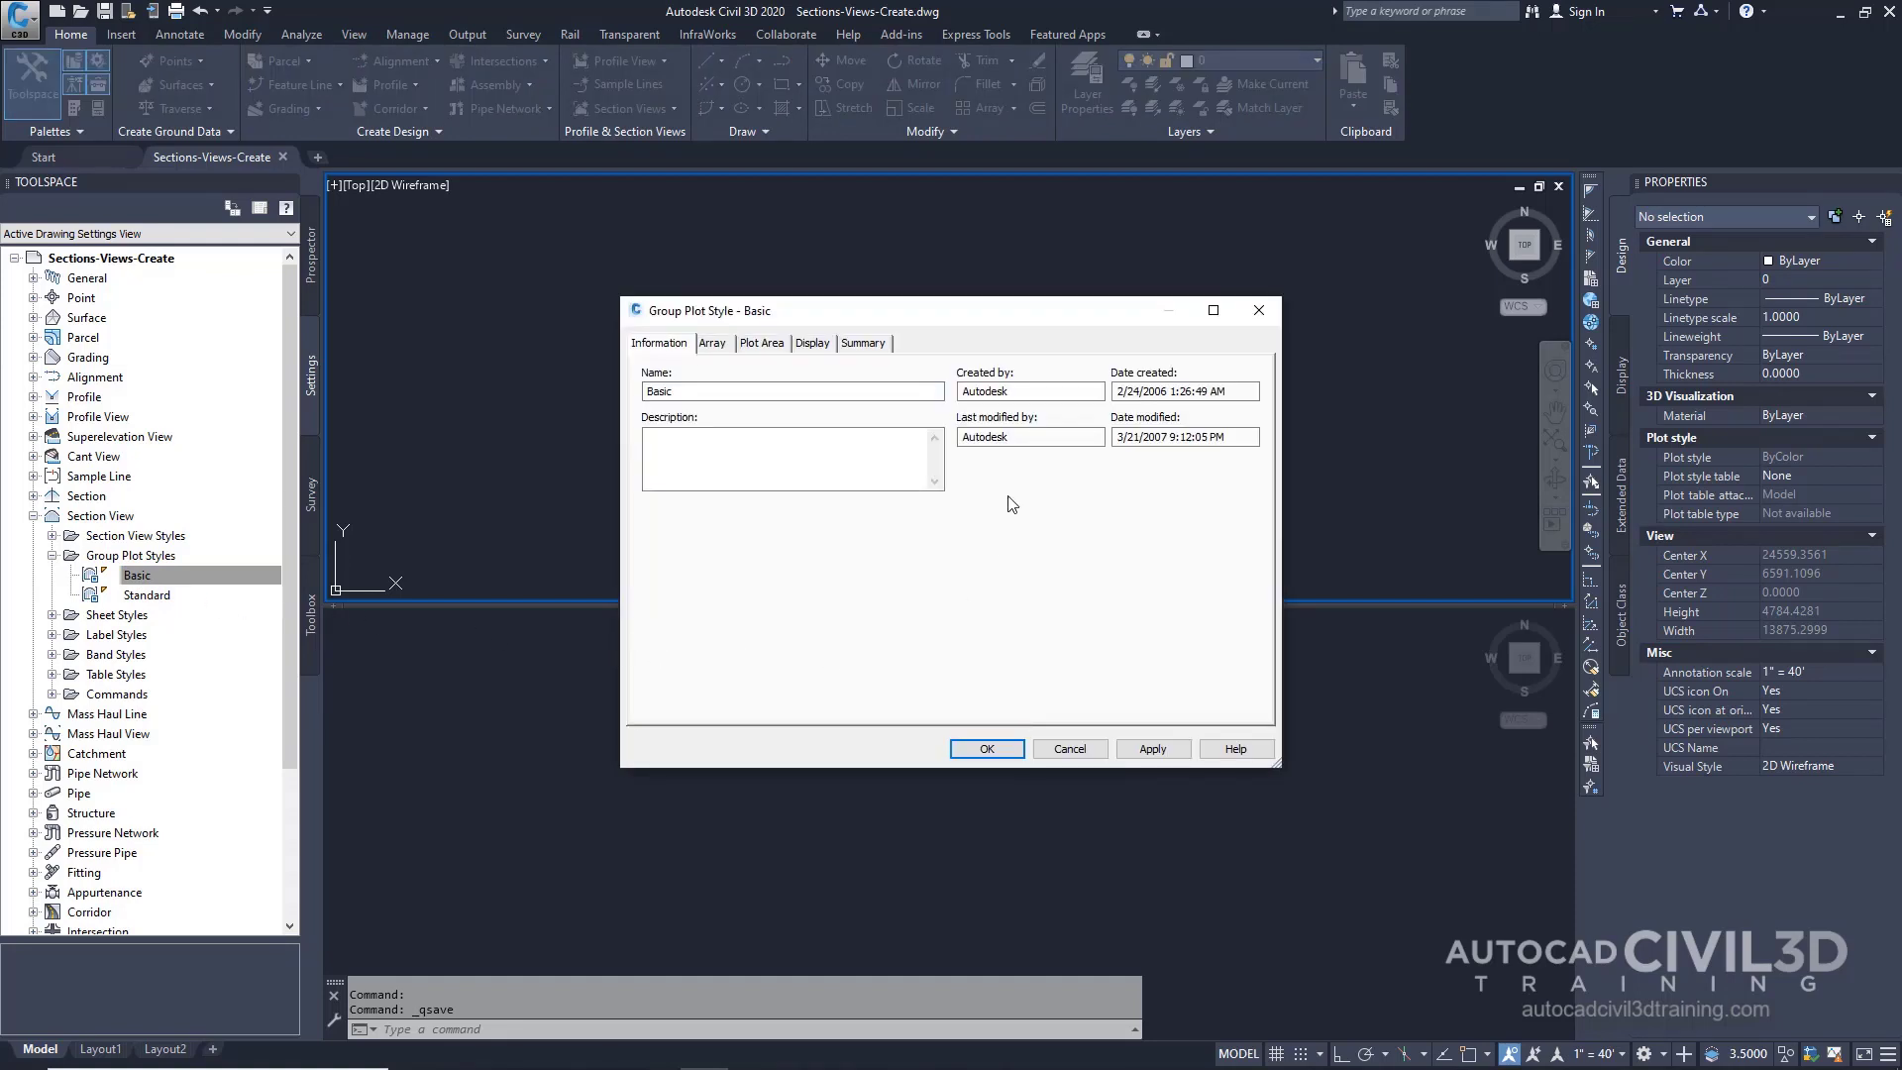
Set the plan display color of the Print Area component to red in the Basic group plot style.
click(821, 347)
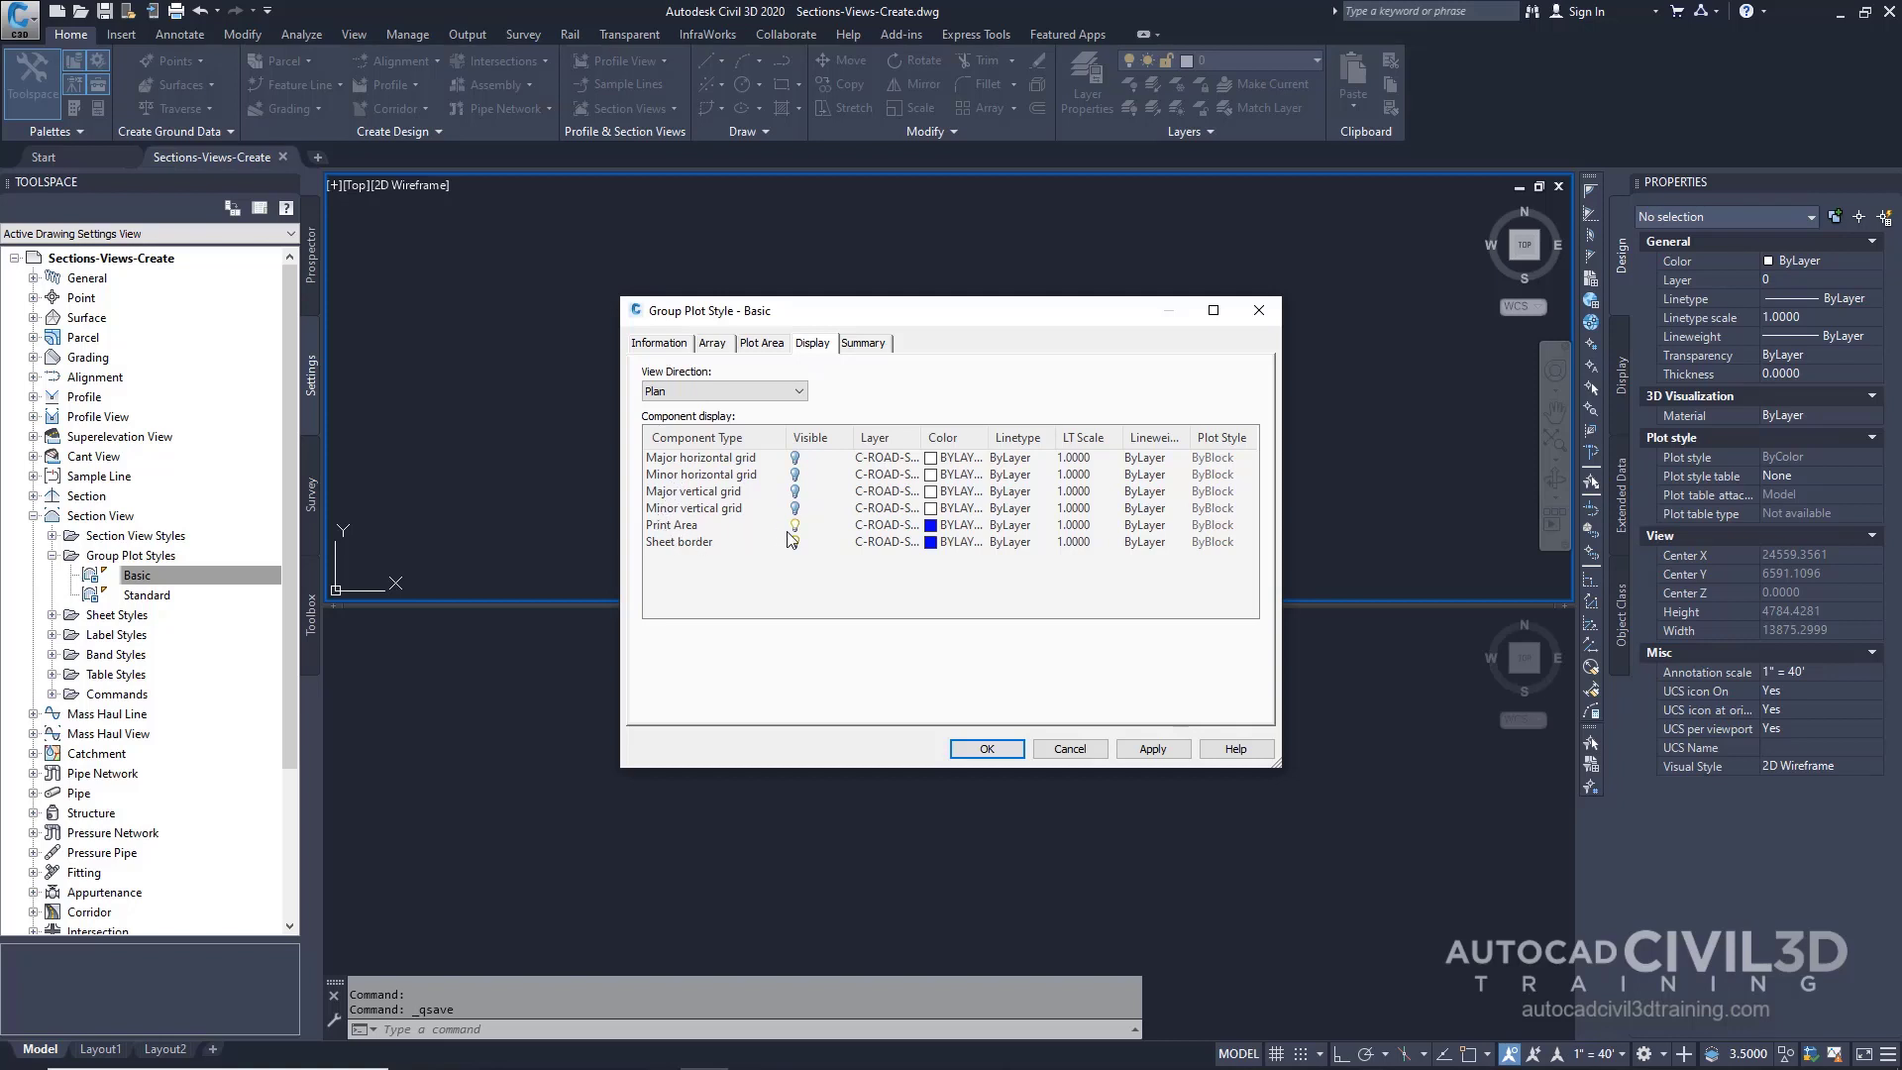
click(938, 535)
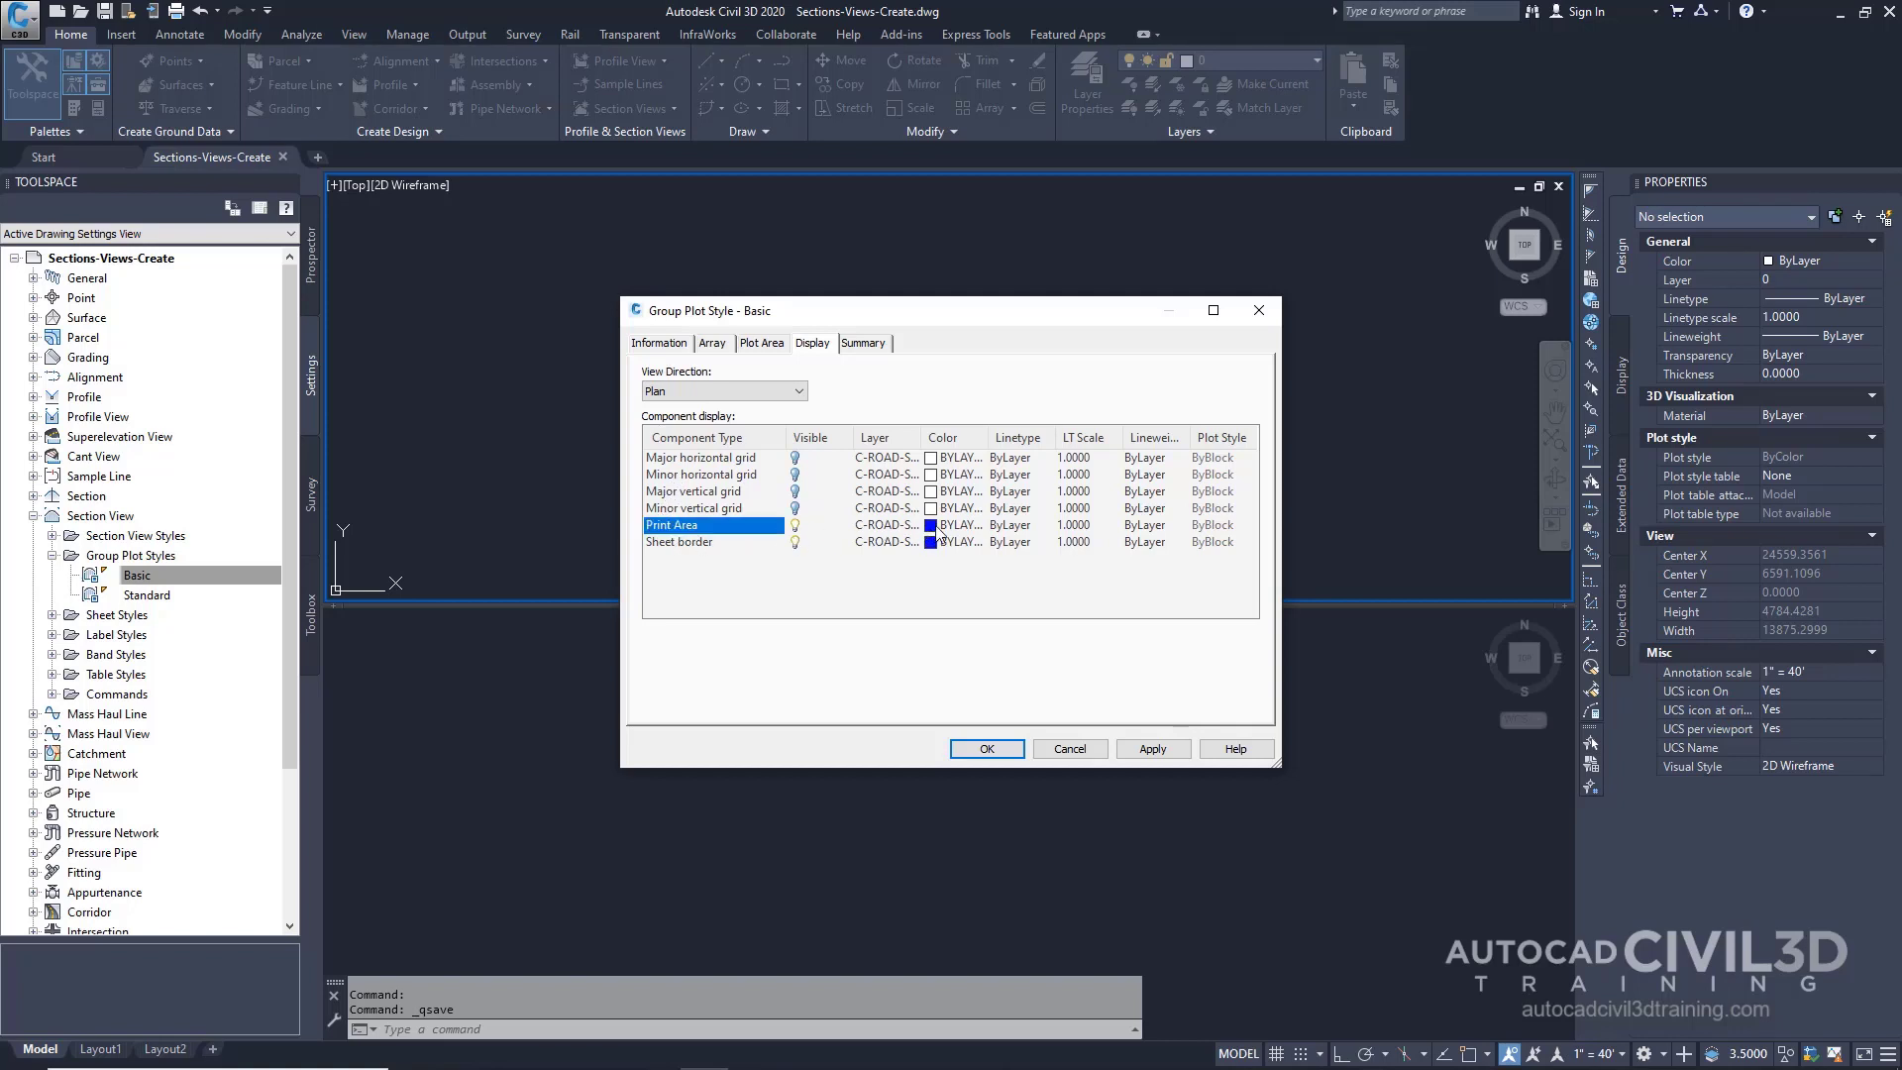
click(797, 590)
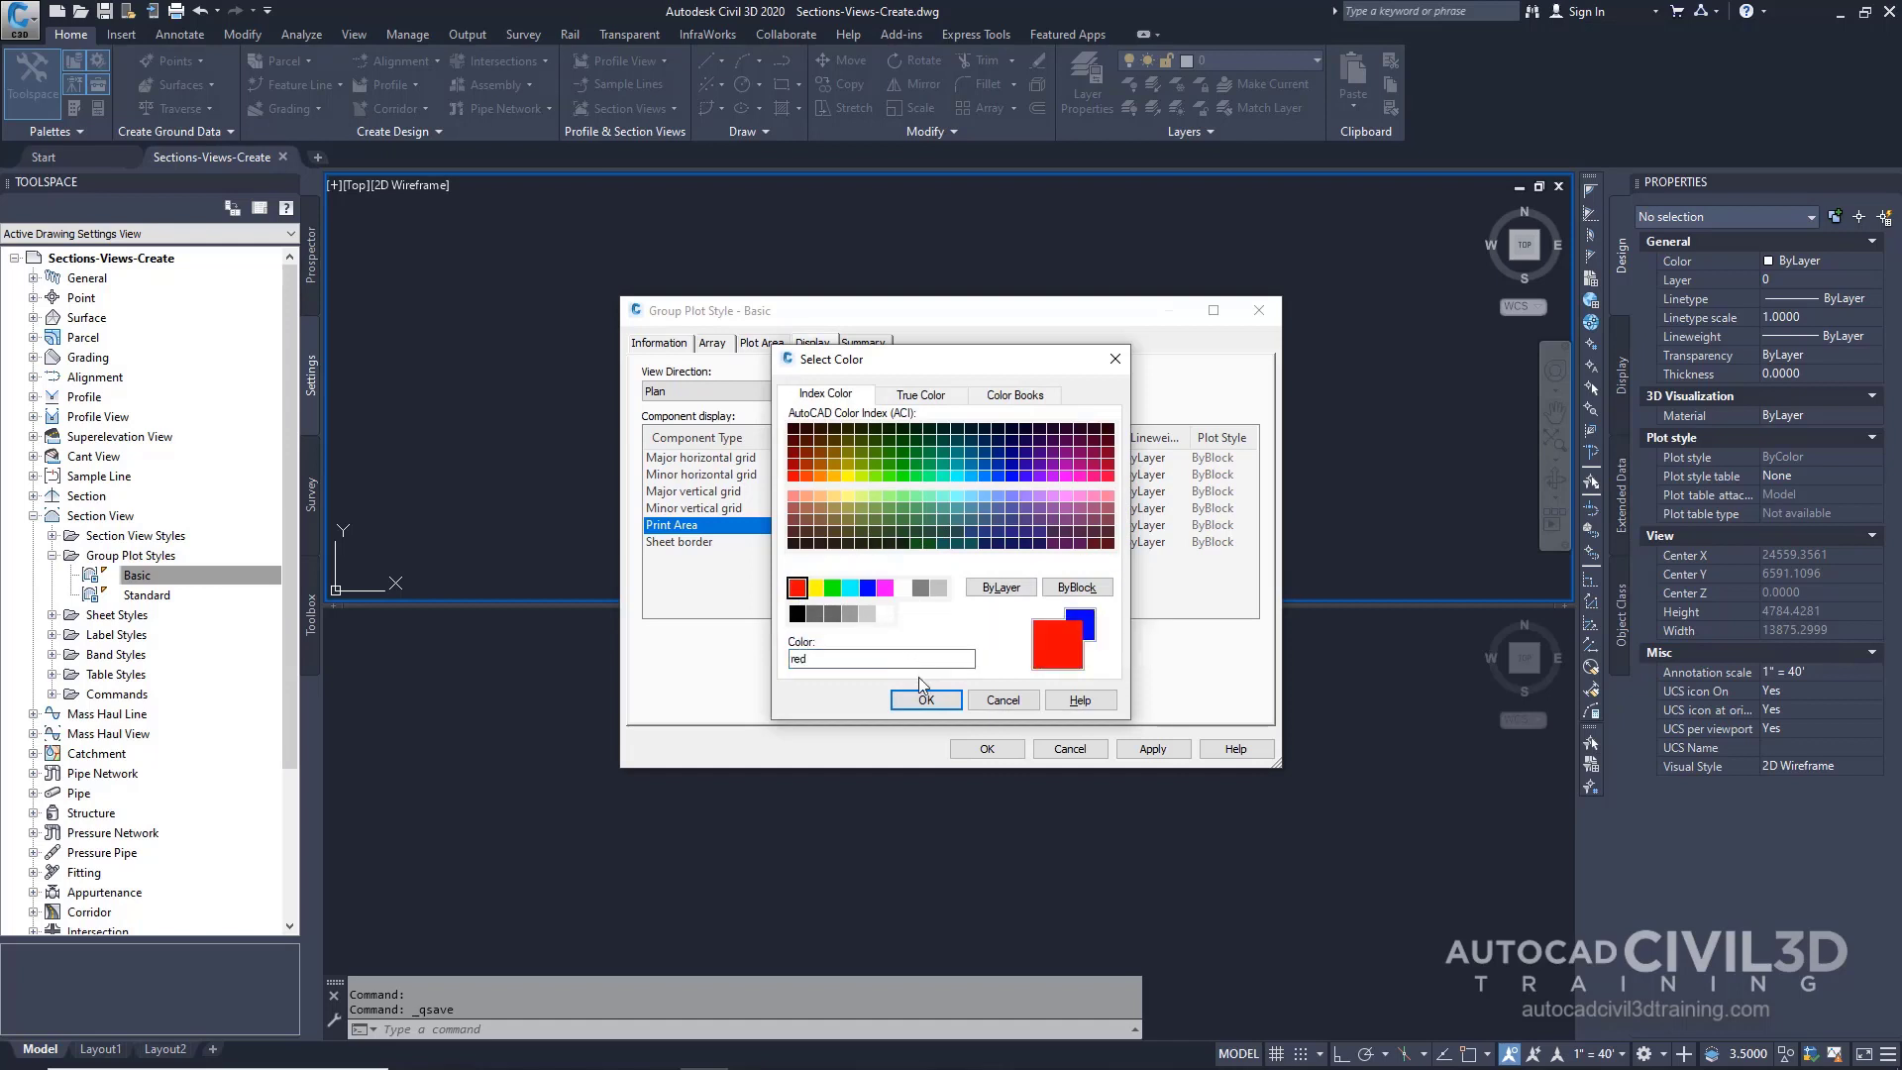
click(926, 699)
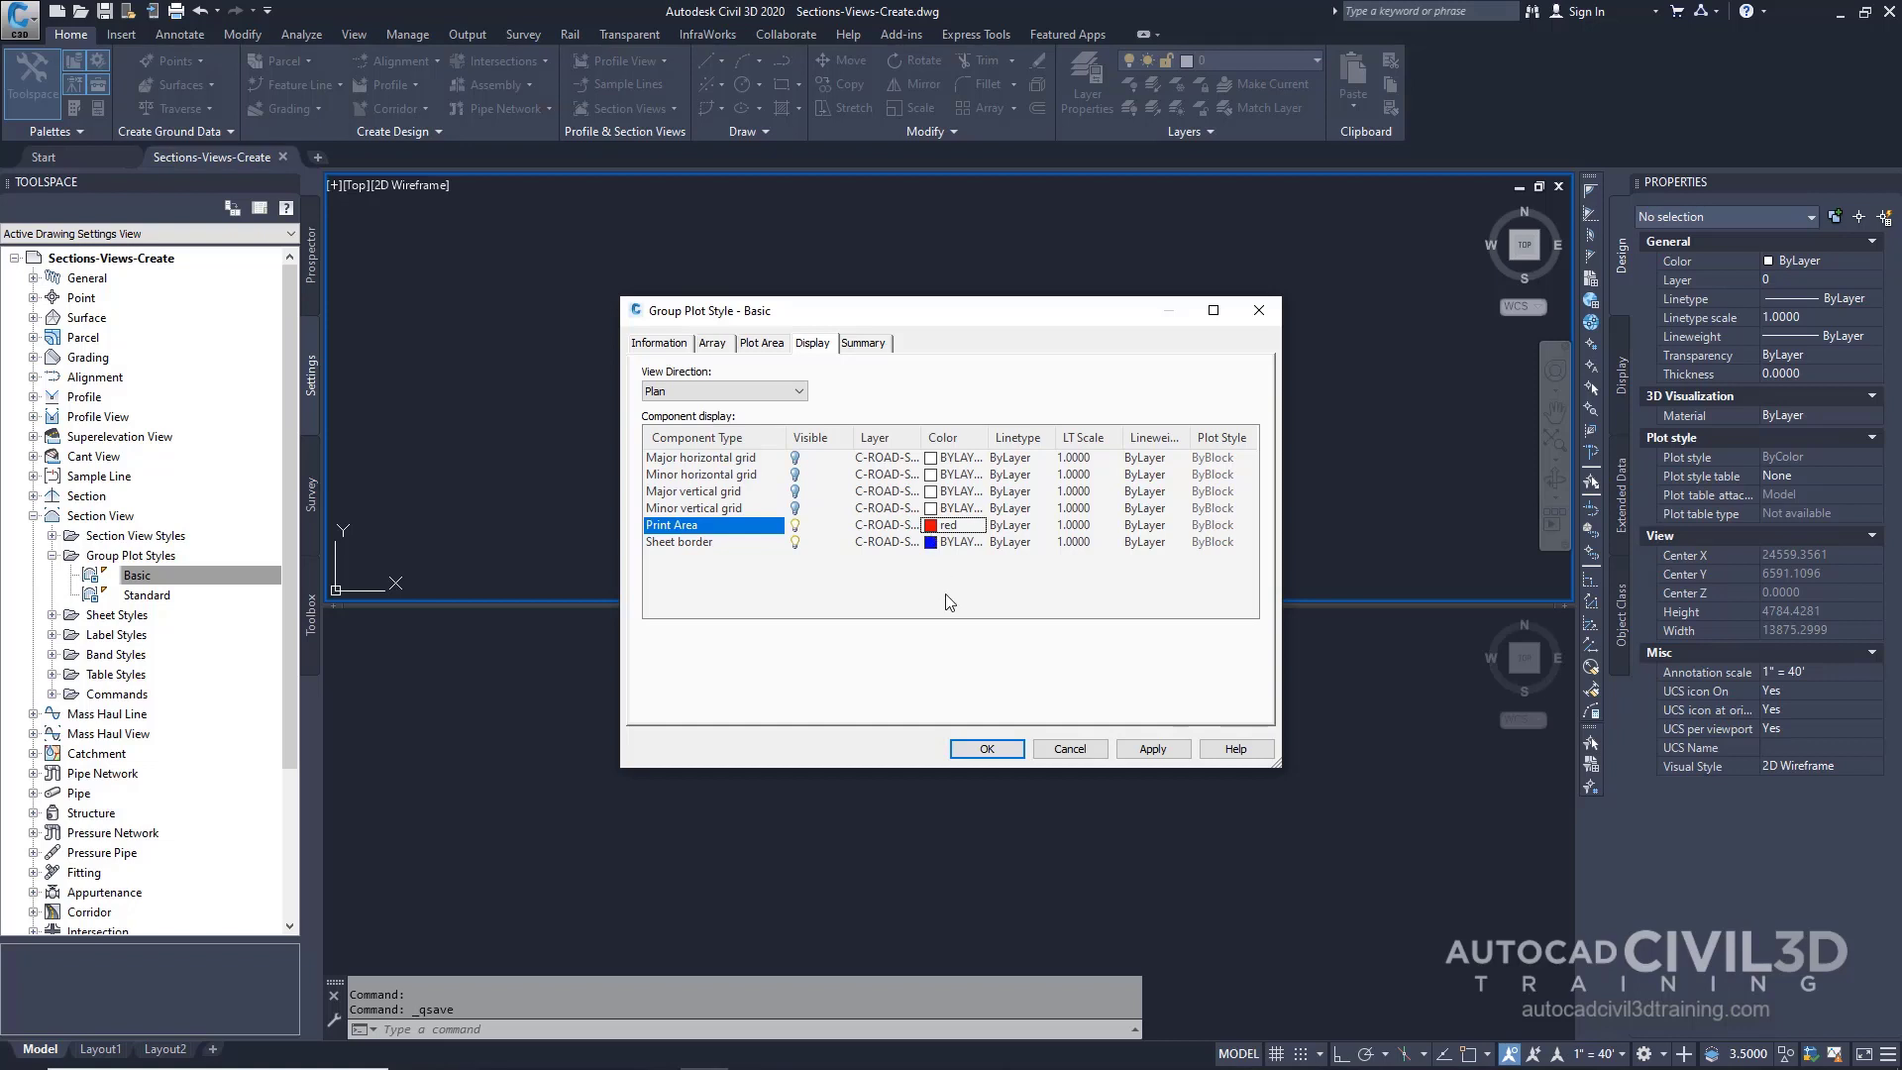
click(998, 756)
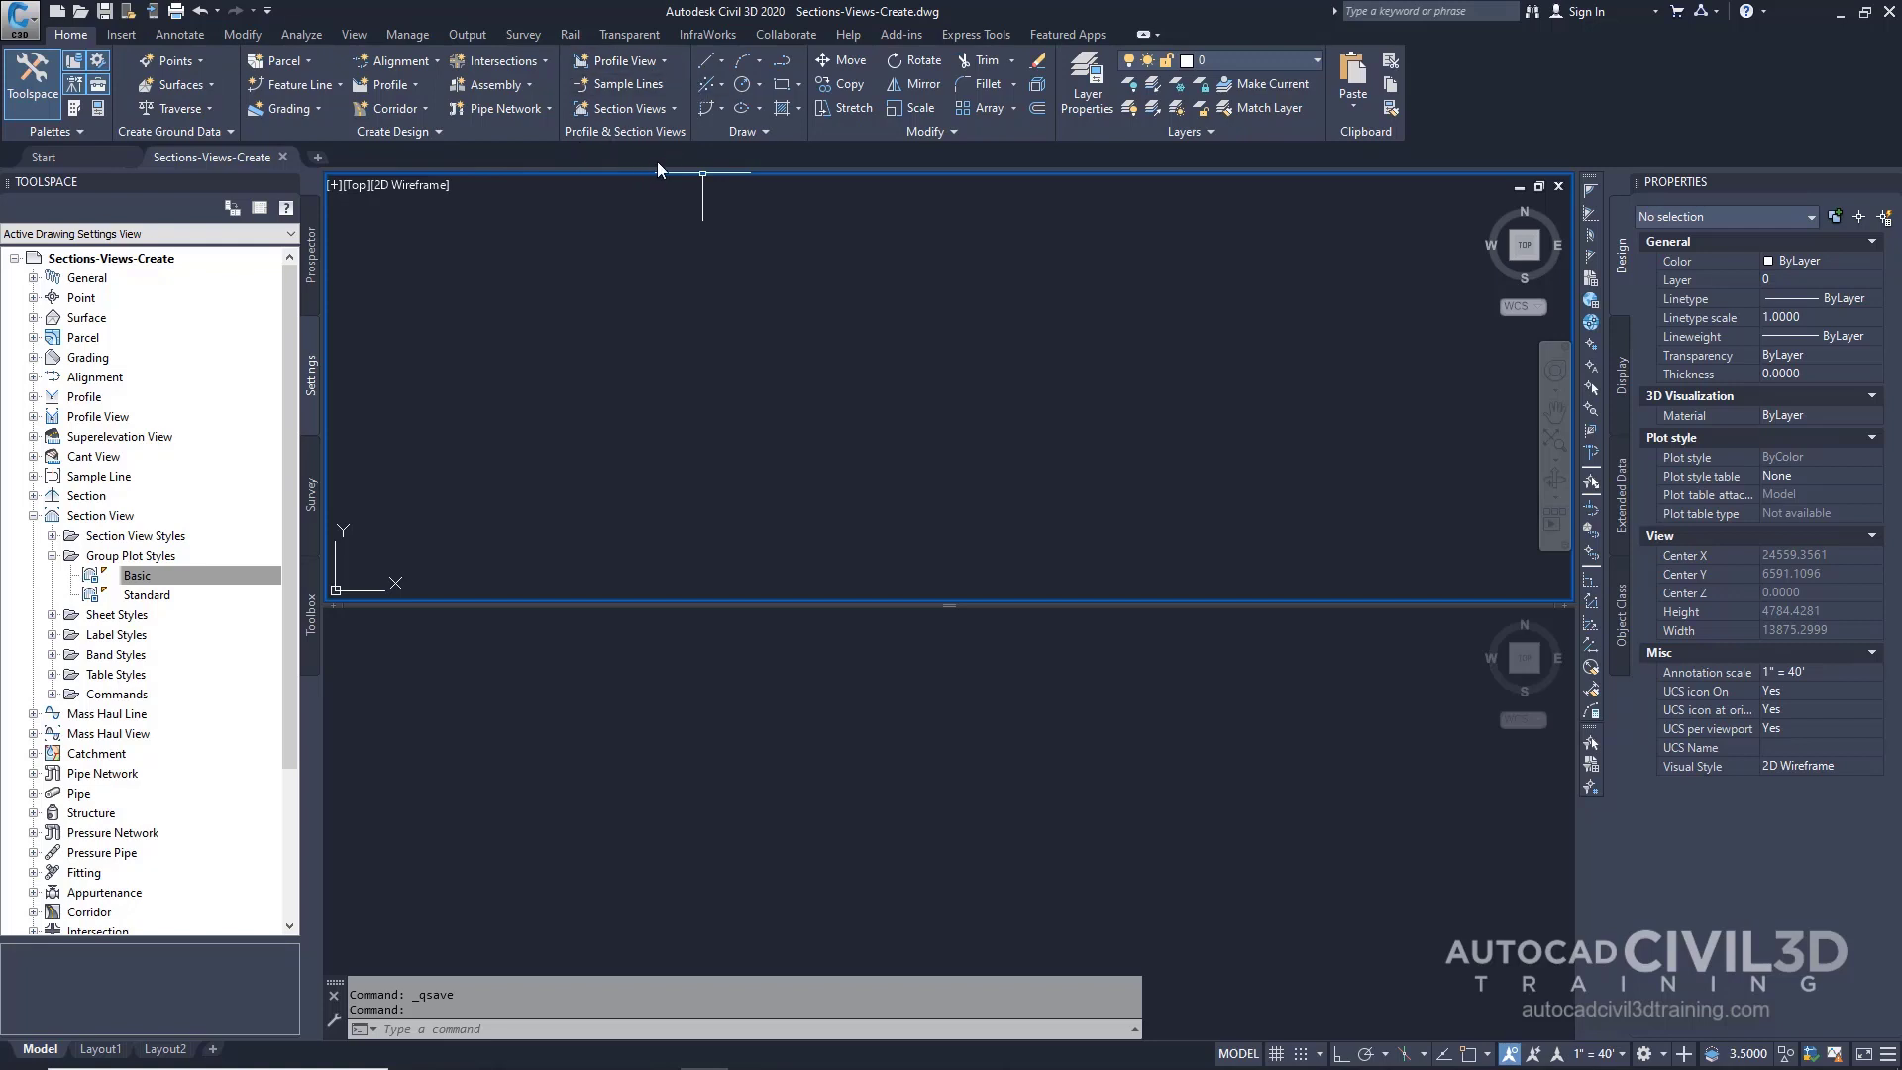
Start creating multiple section views for Centerline (1) with a user-specified station range ending at 10+00.00.
click(673, 110)
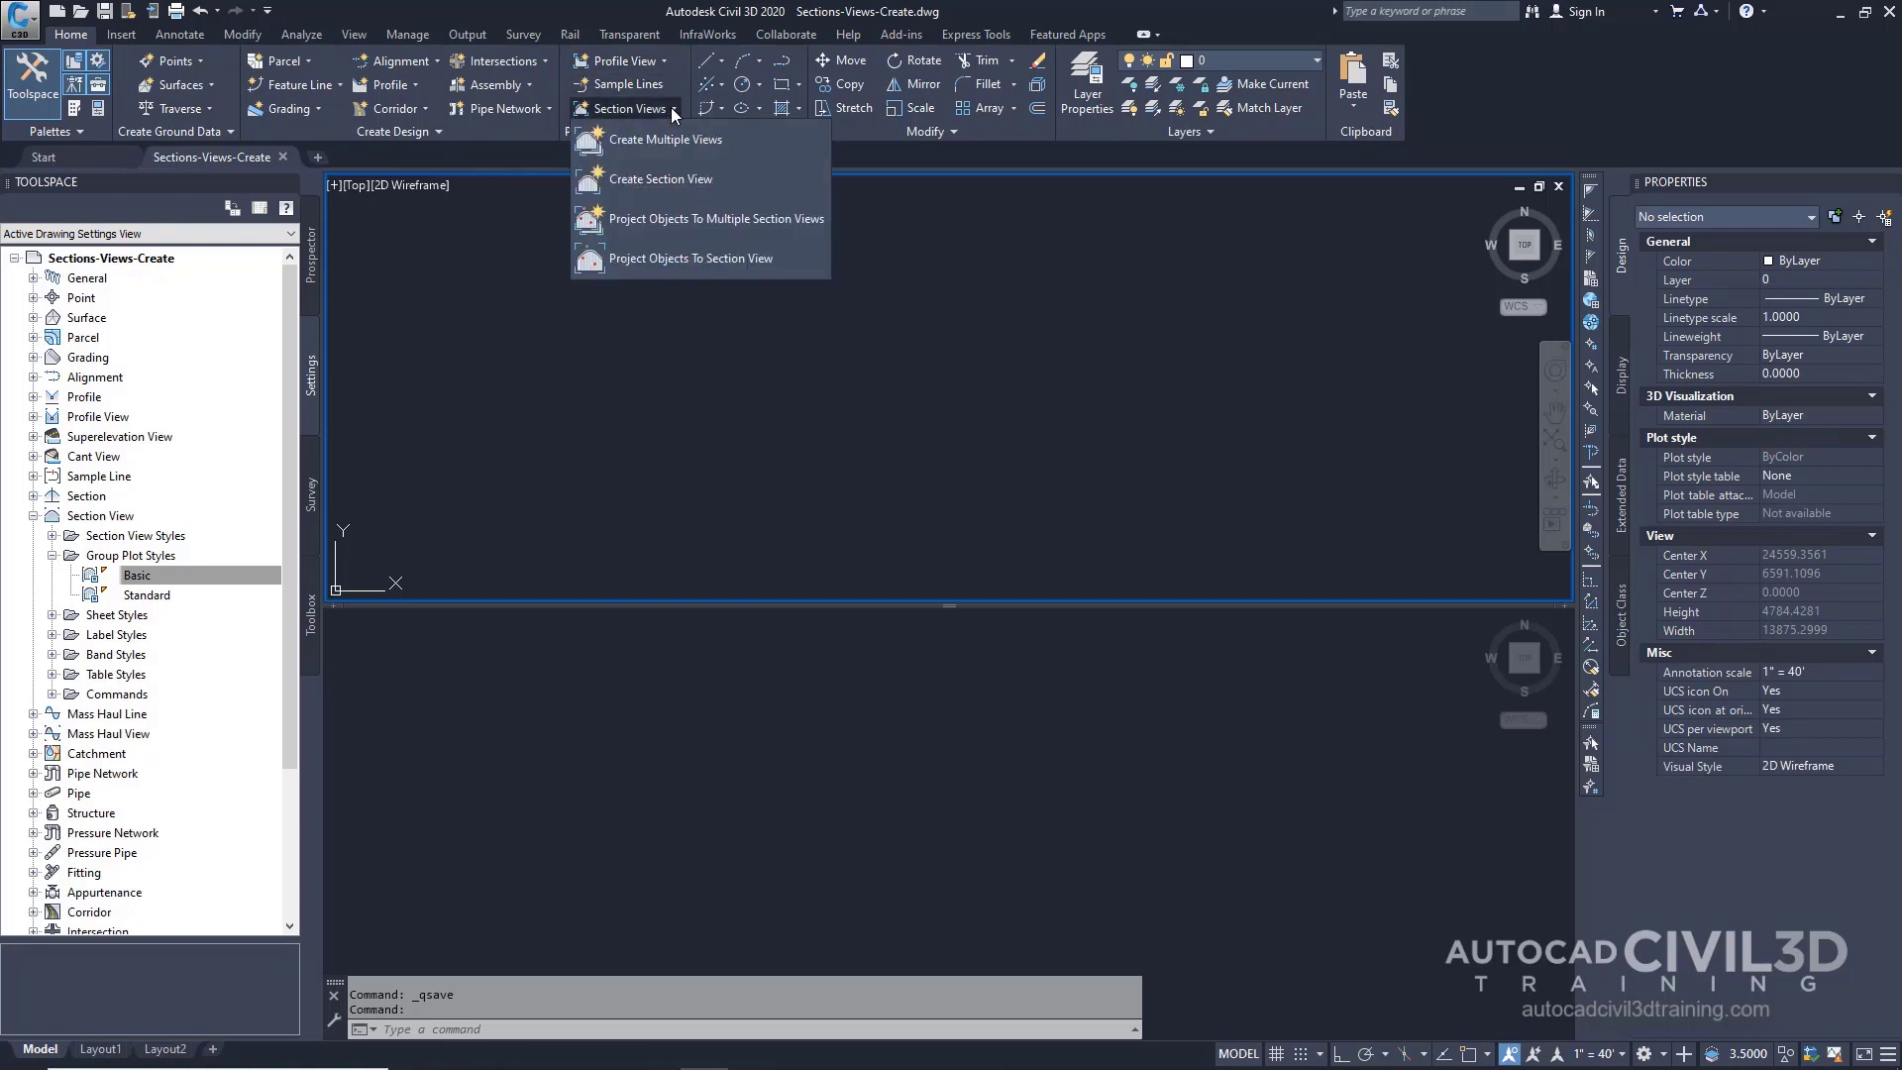
click(750, 140)
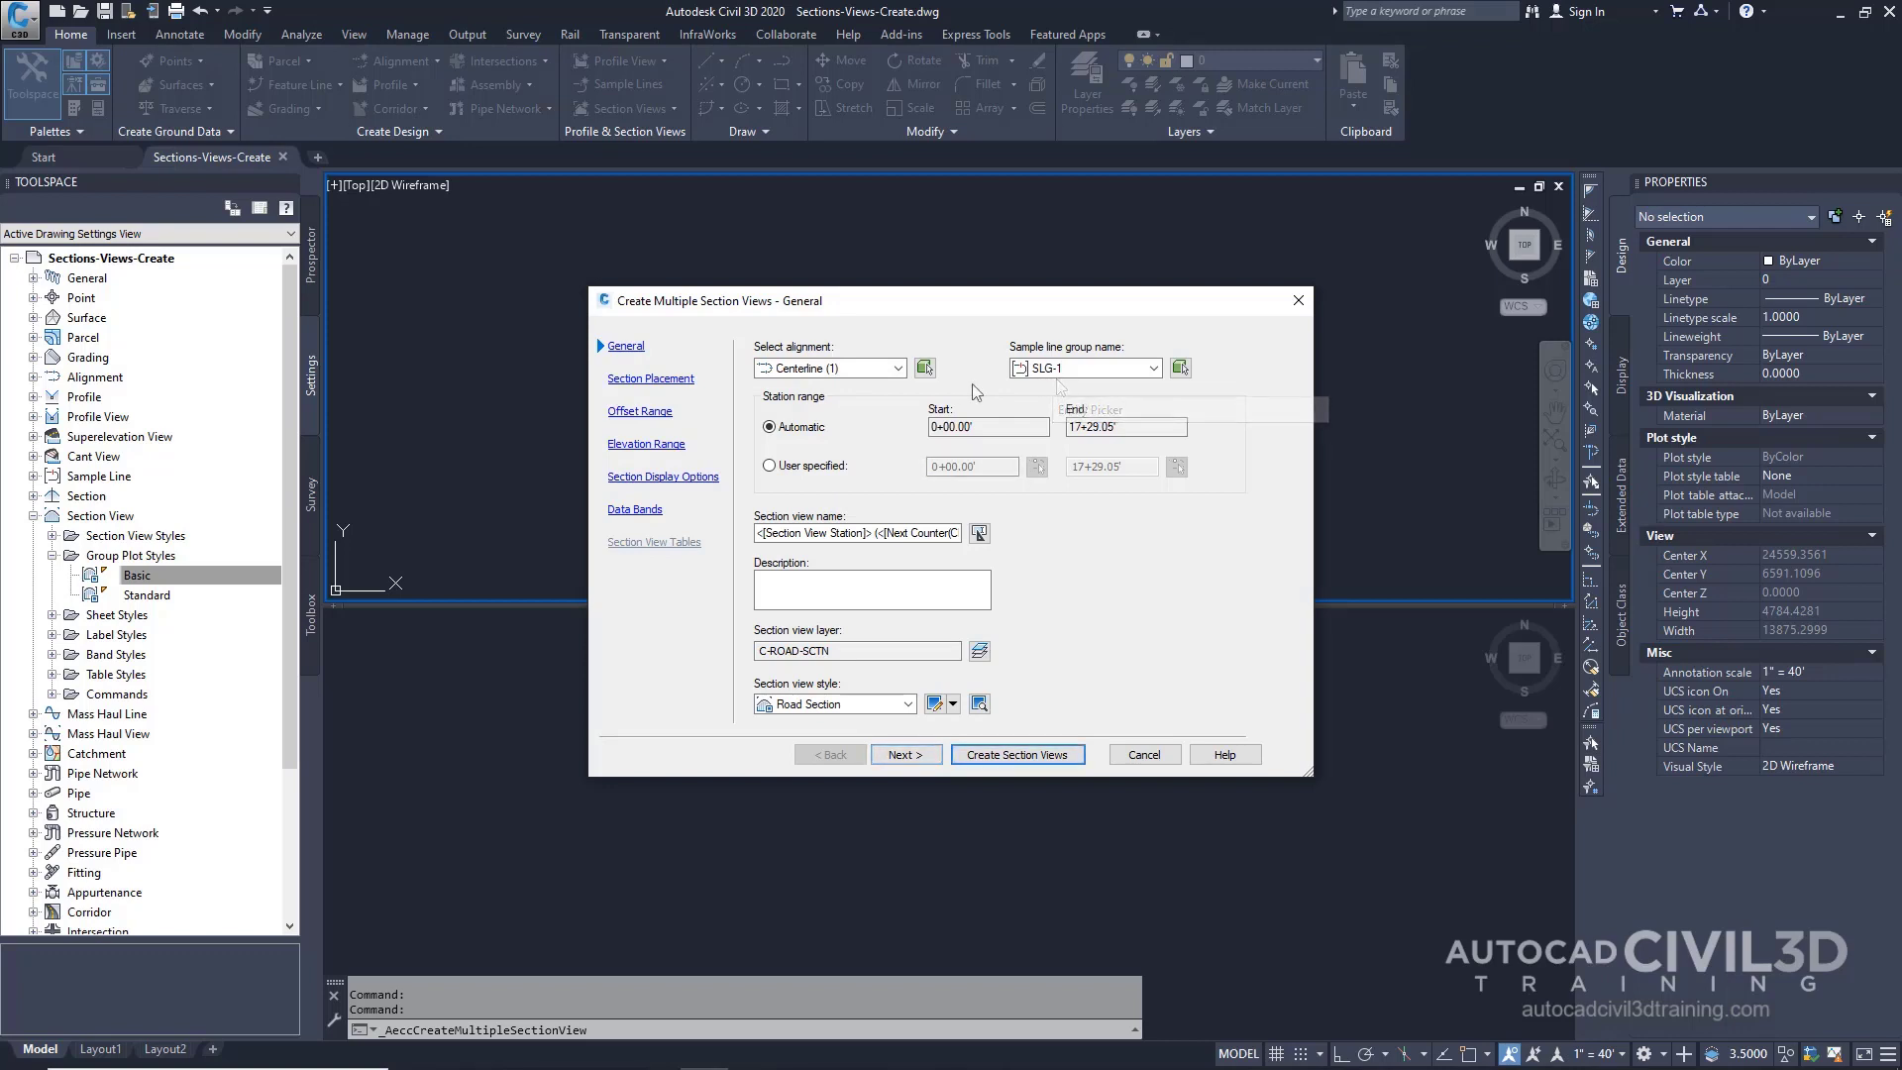
click(792, 471)
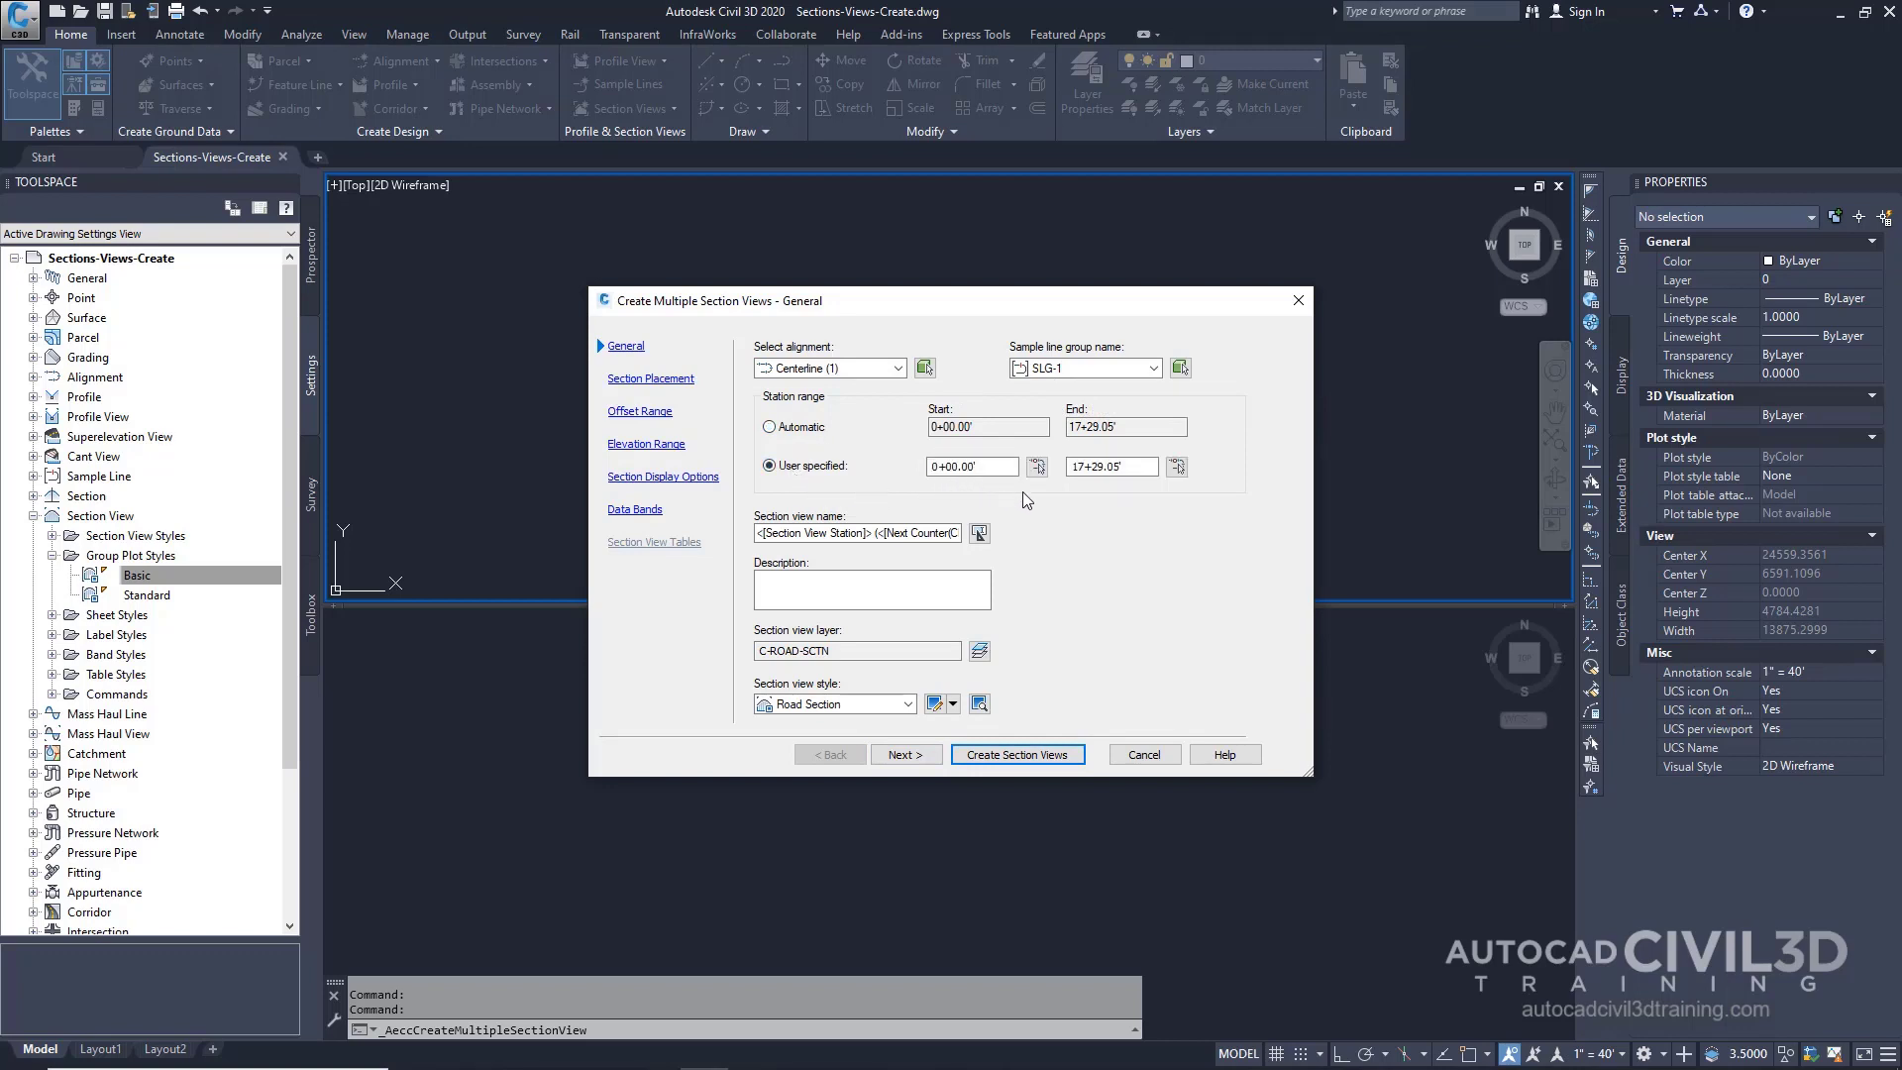
click(1097, 470)
double_click(1097, 470)
text(10+00.00)
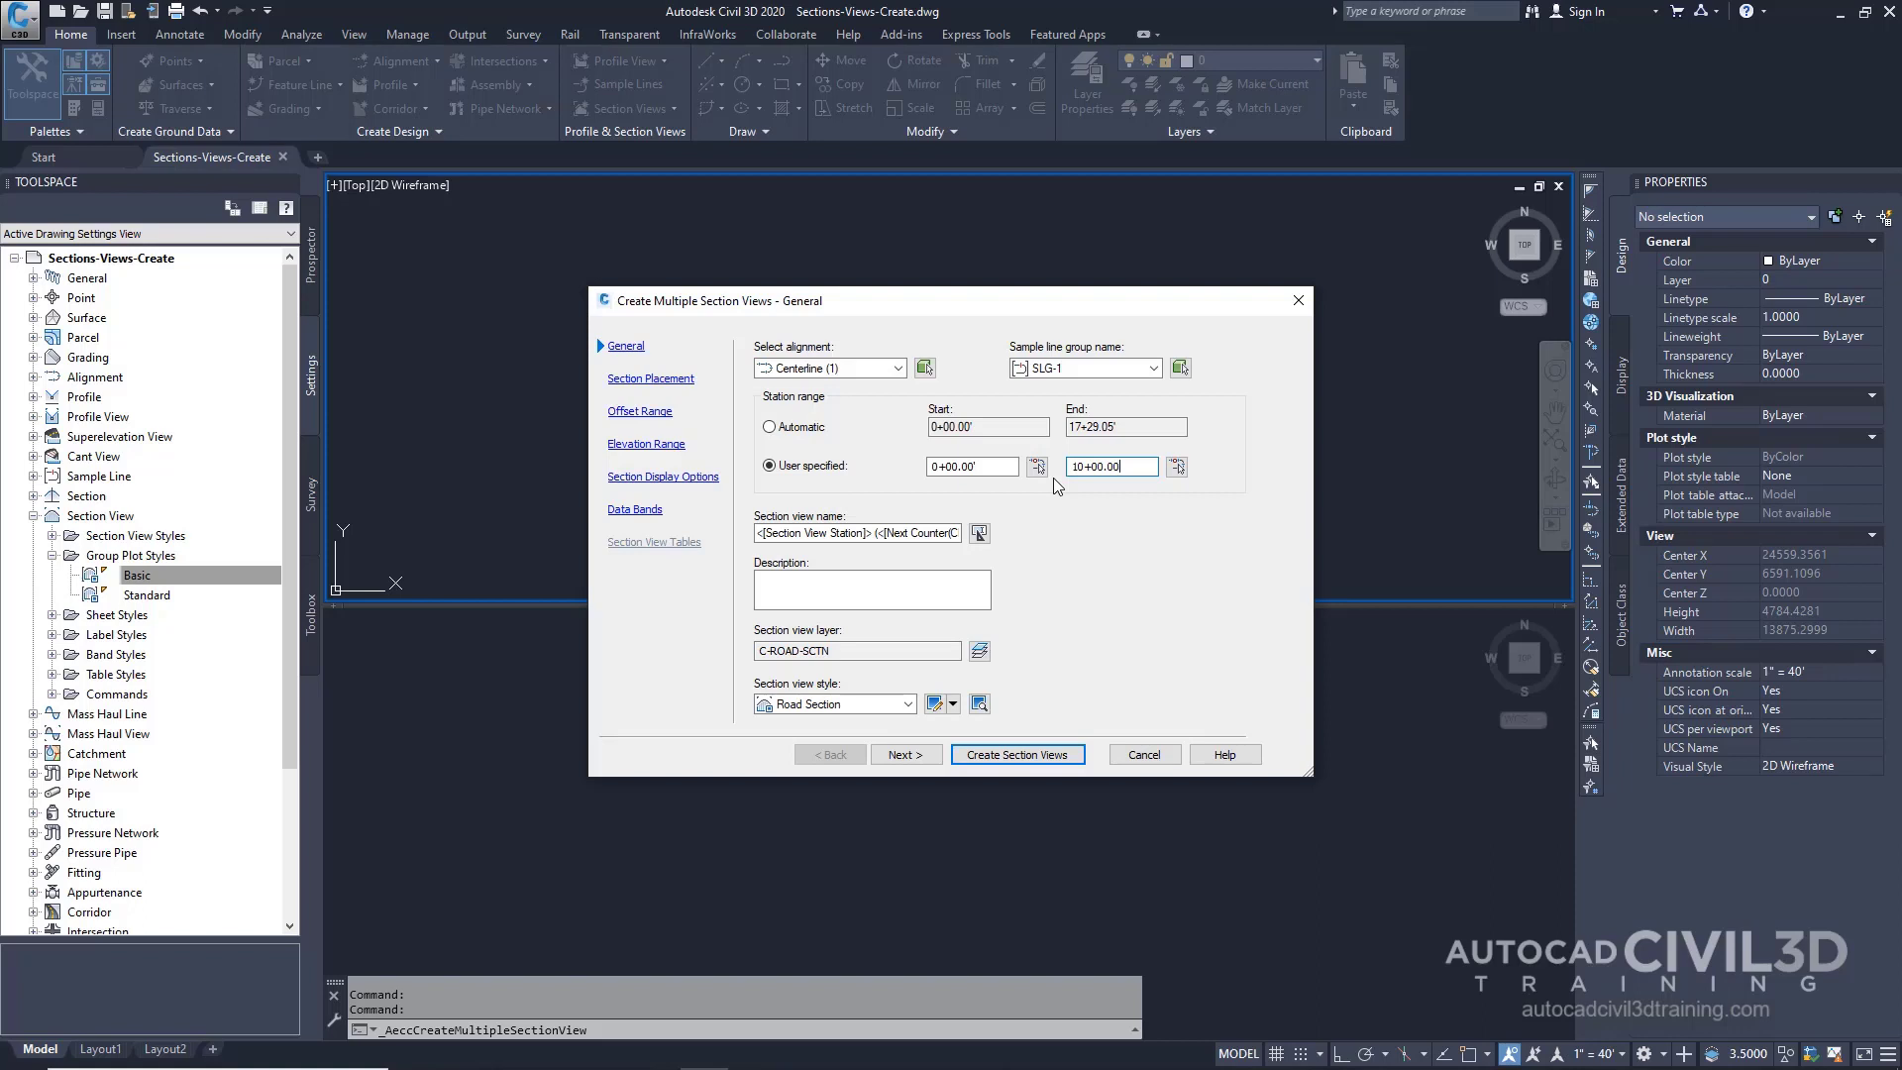
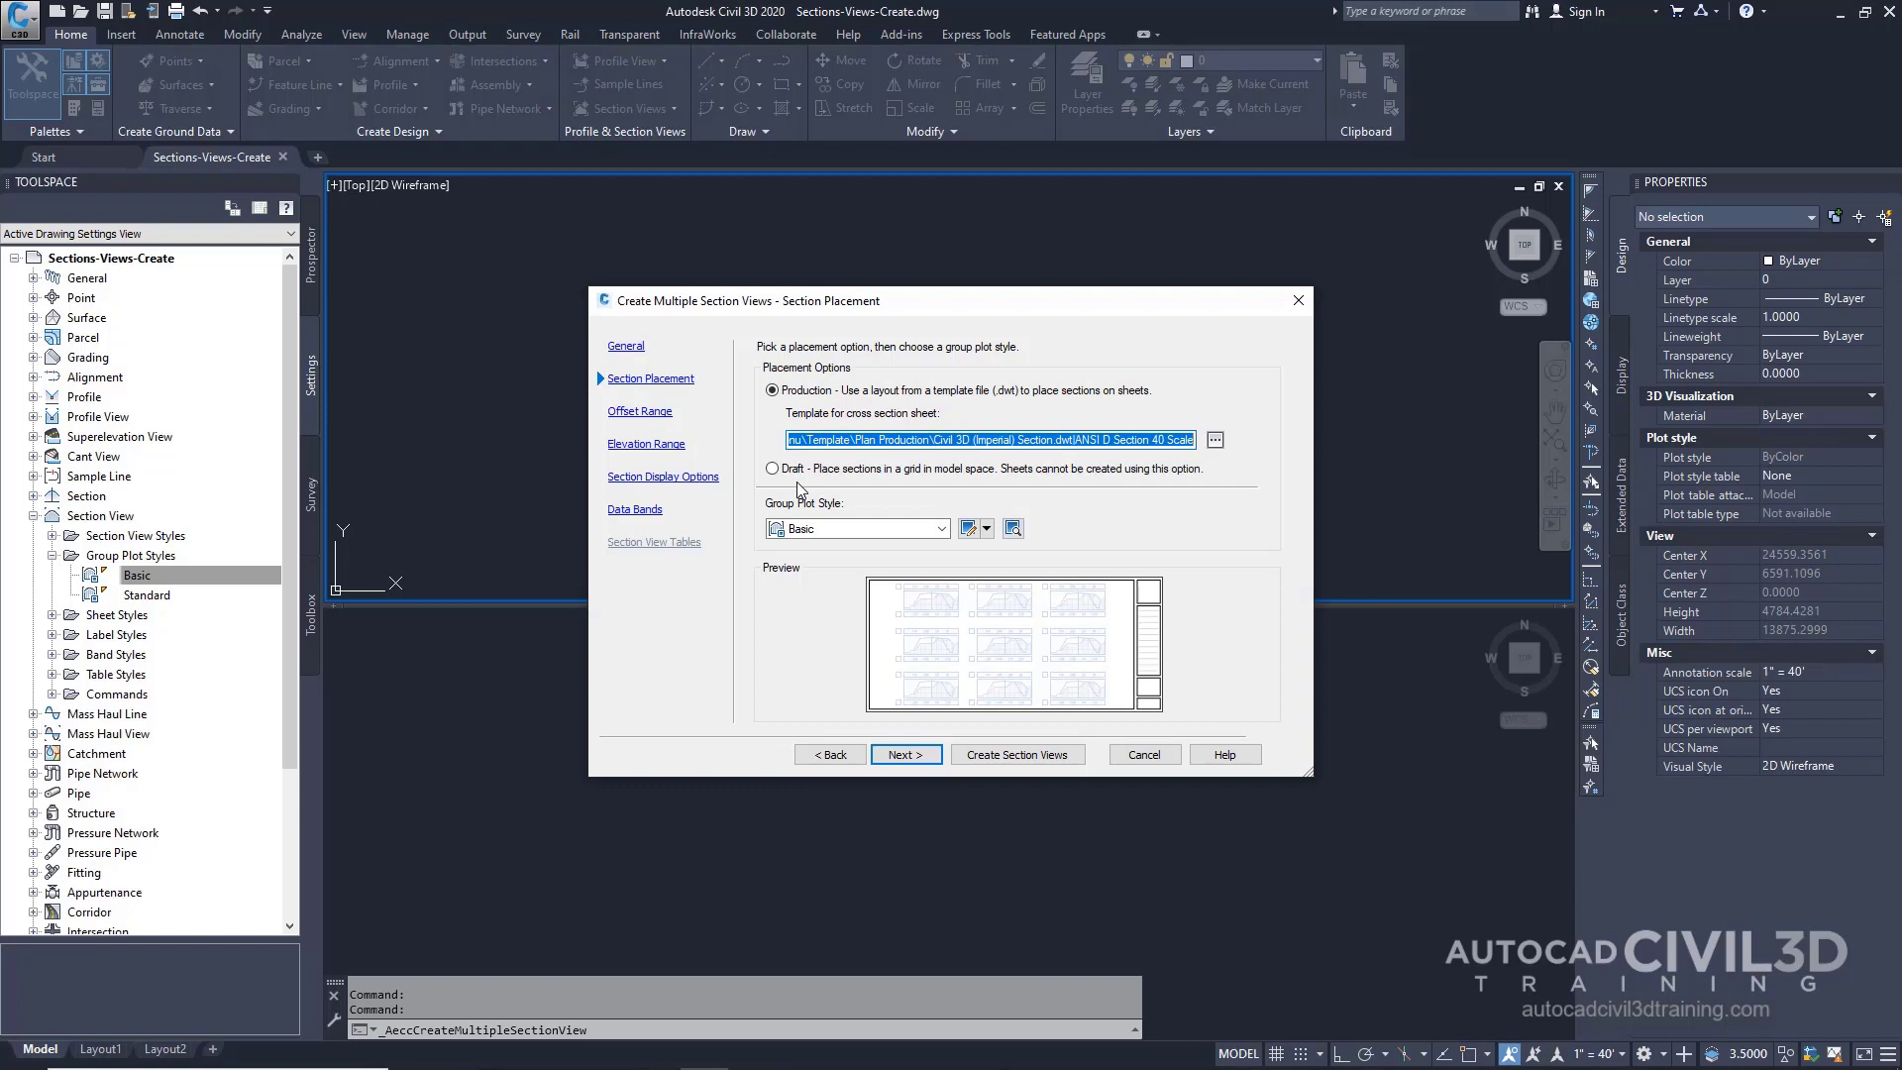
Use the ARCH D Section 40 Scale layout from the Civil 3D (Imperial) Section template in Plan Production for the cross section sheets.
click(1215, 441)
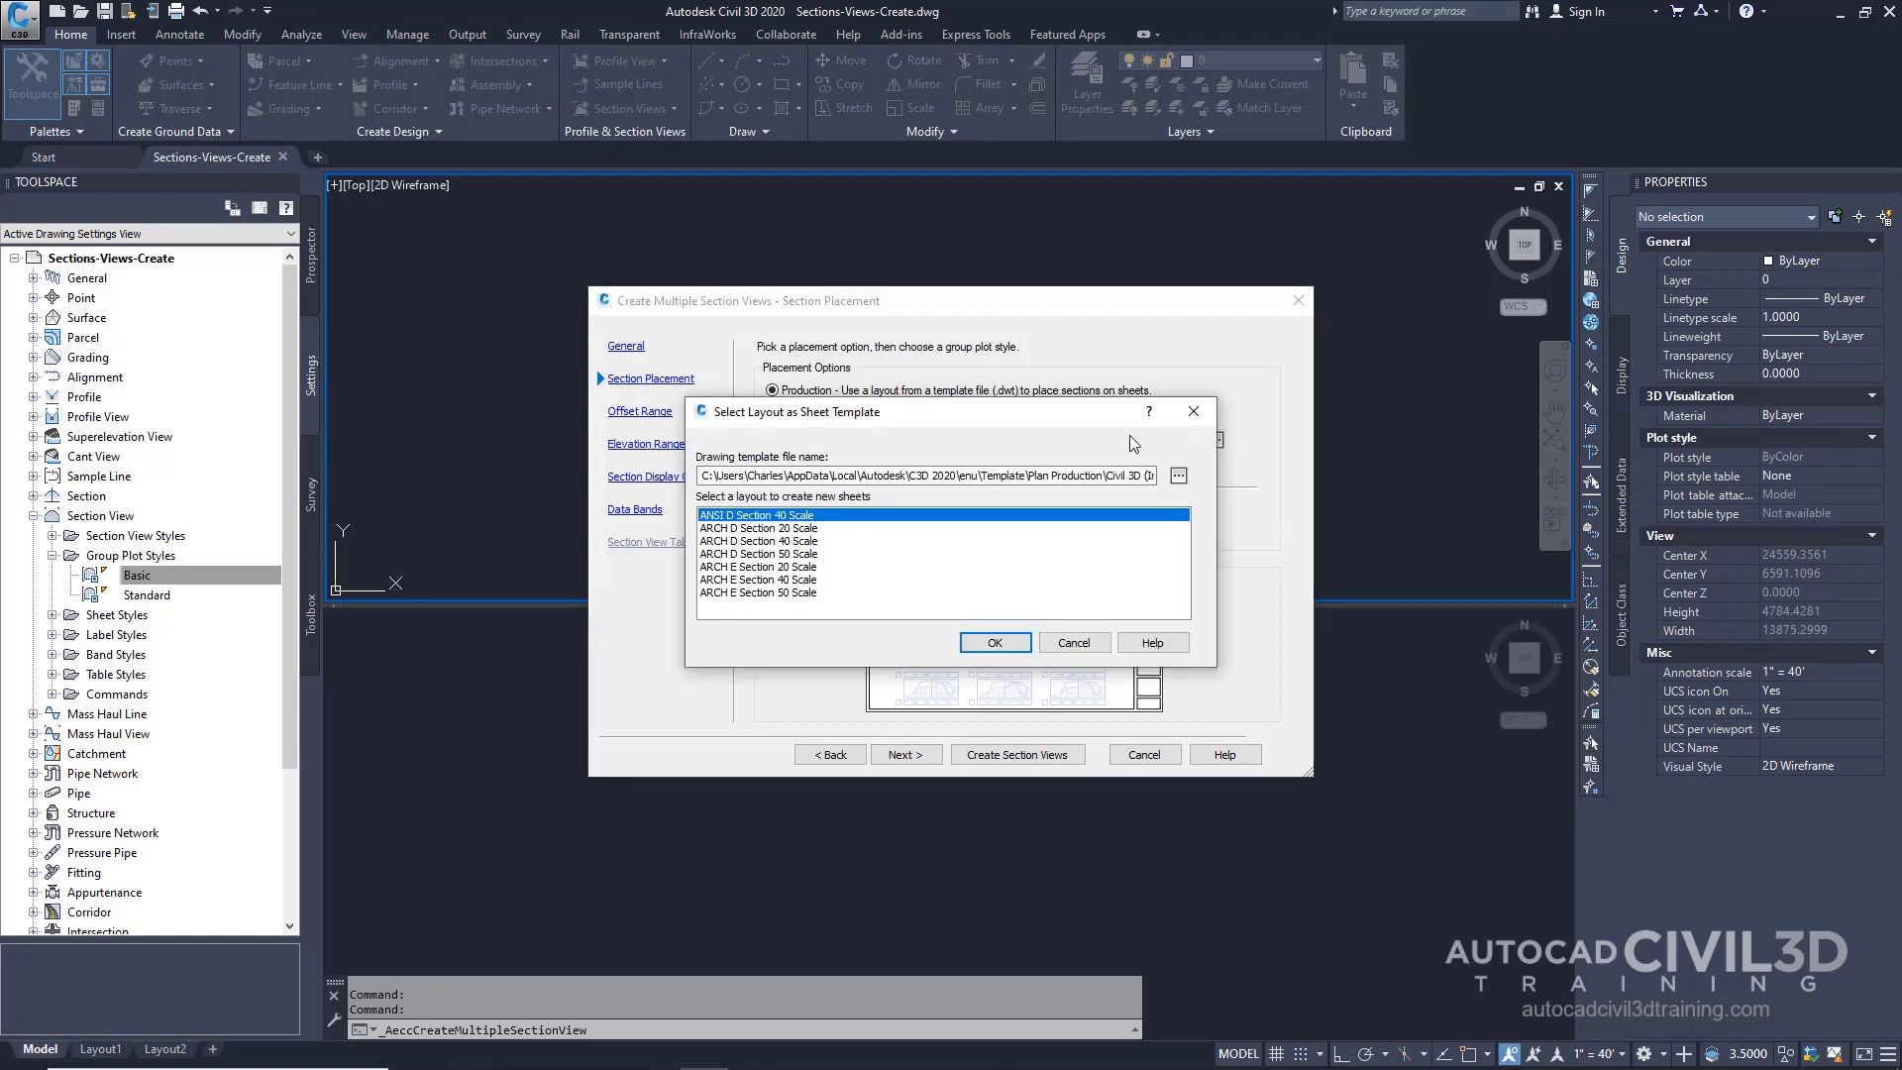
click(1179, 477)
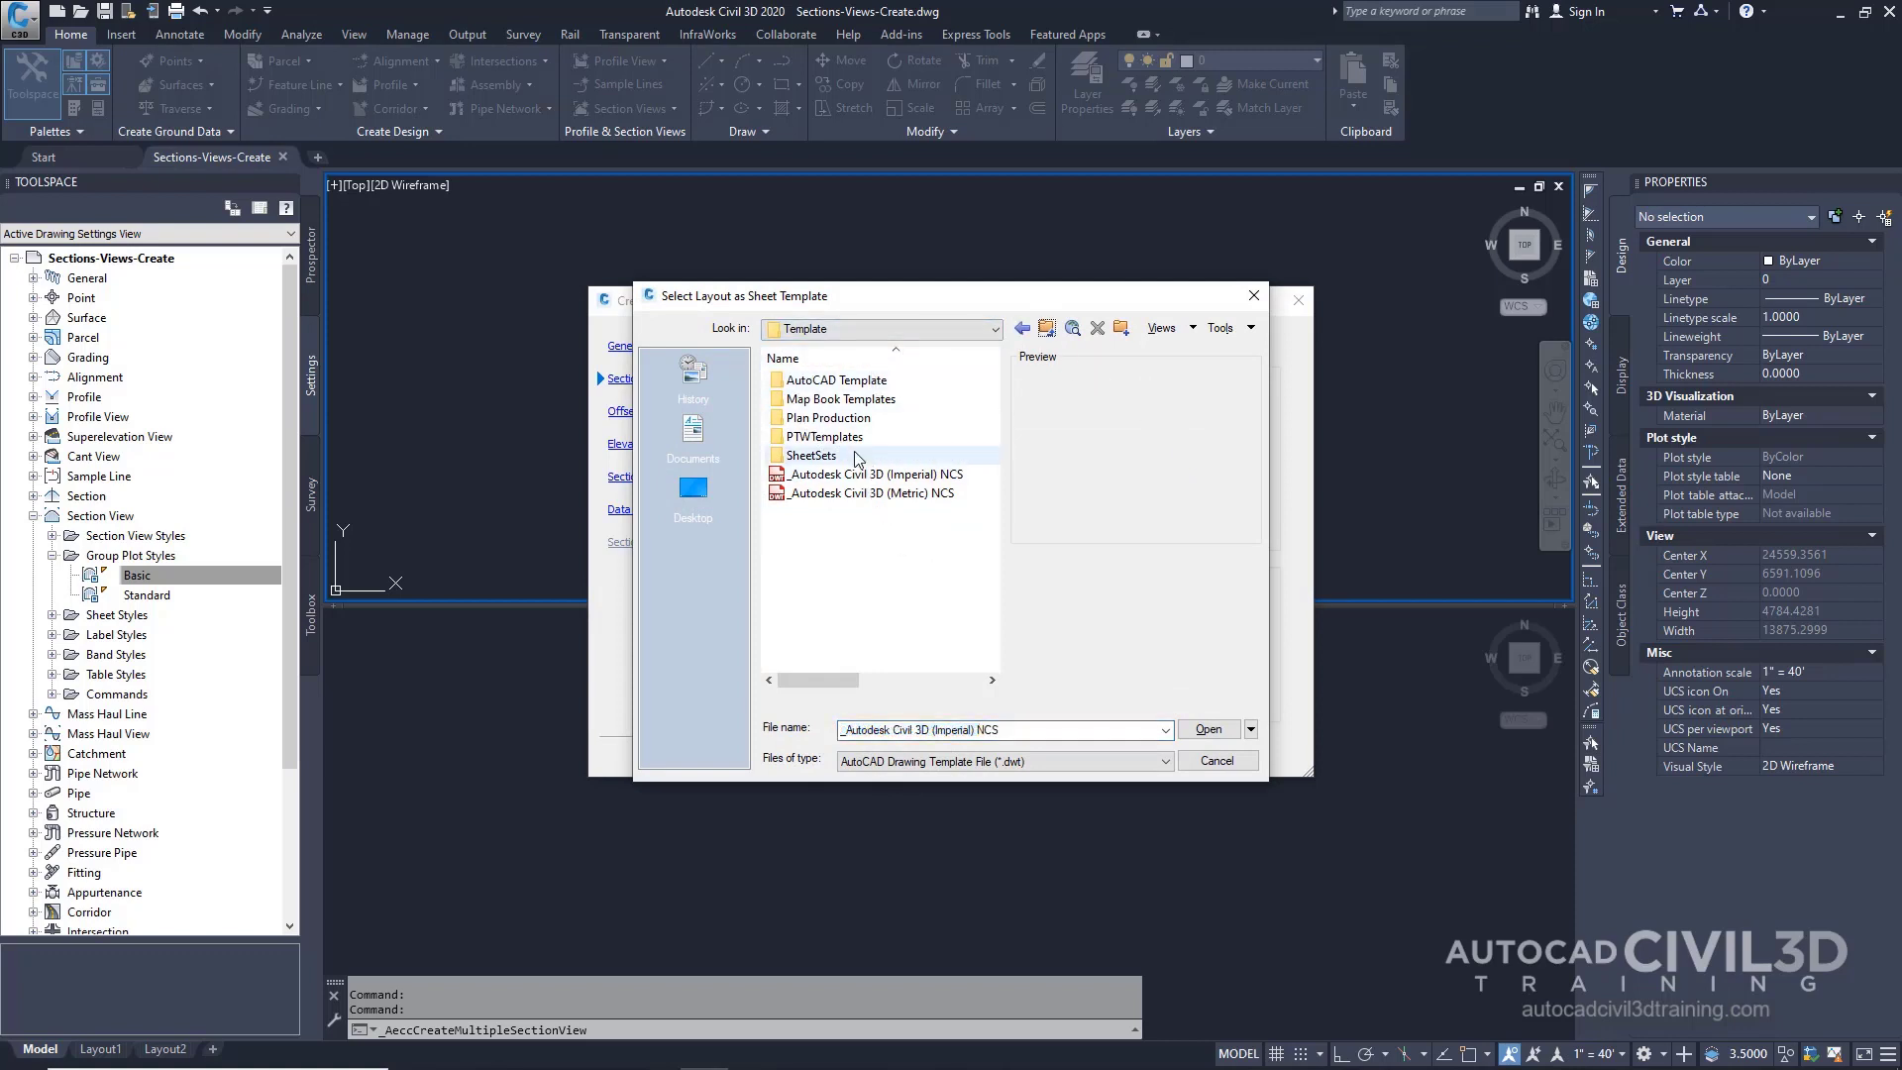
double_click(828, 418)
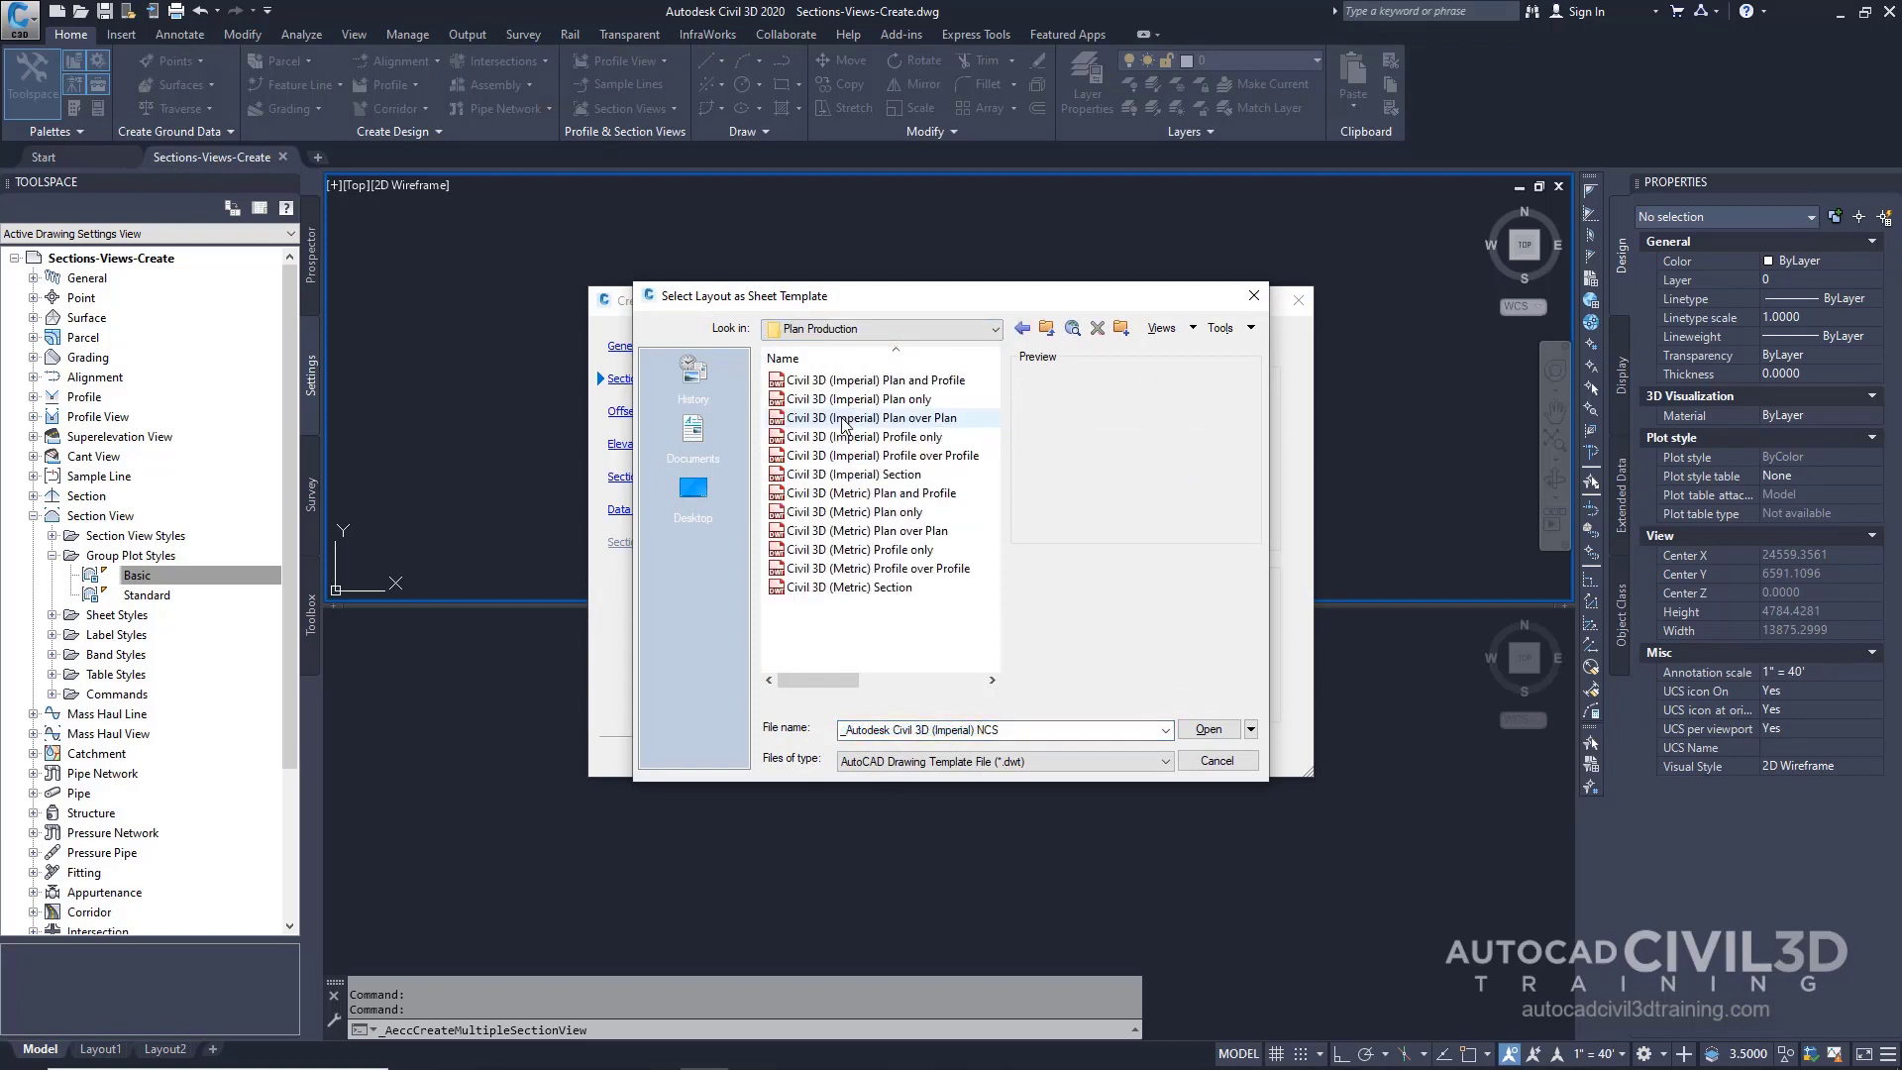
click(936, 476)
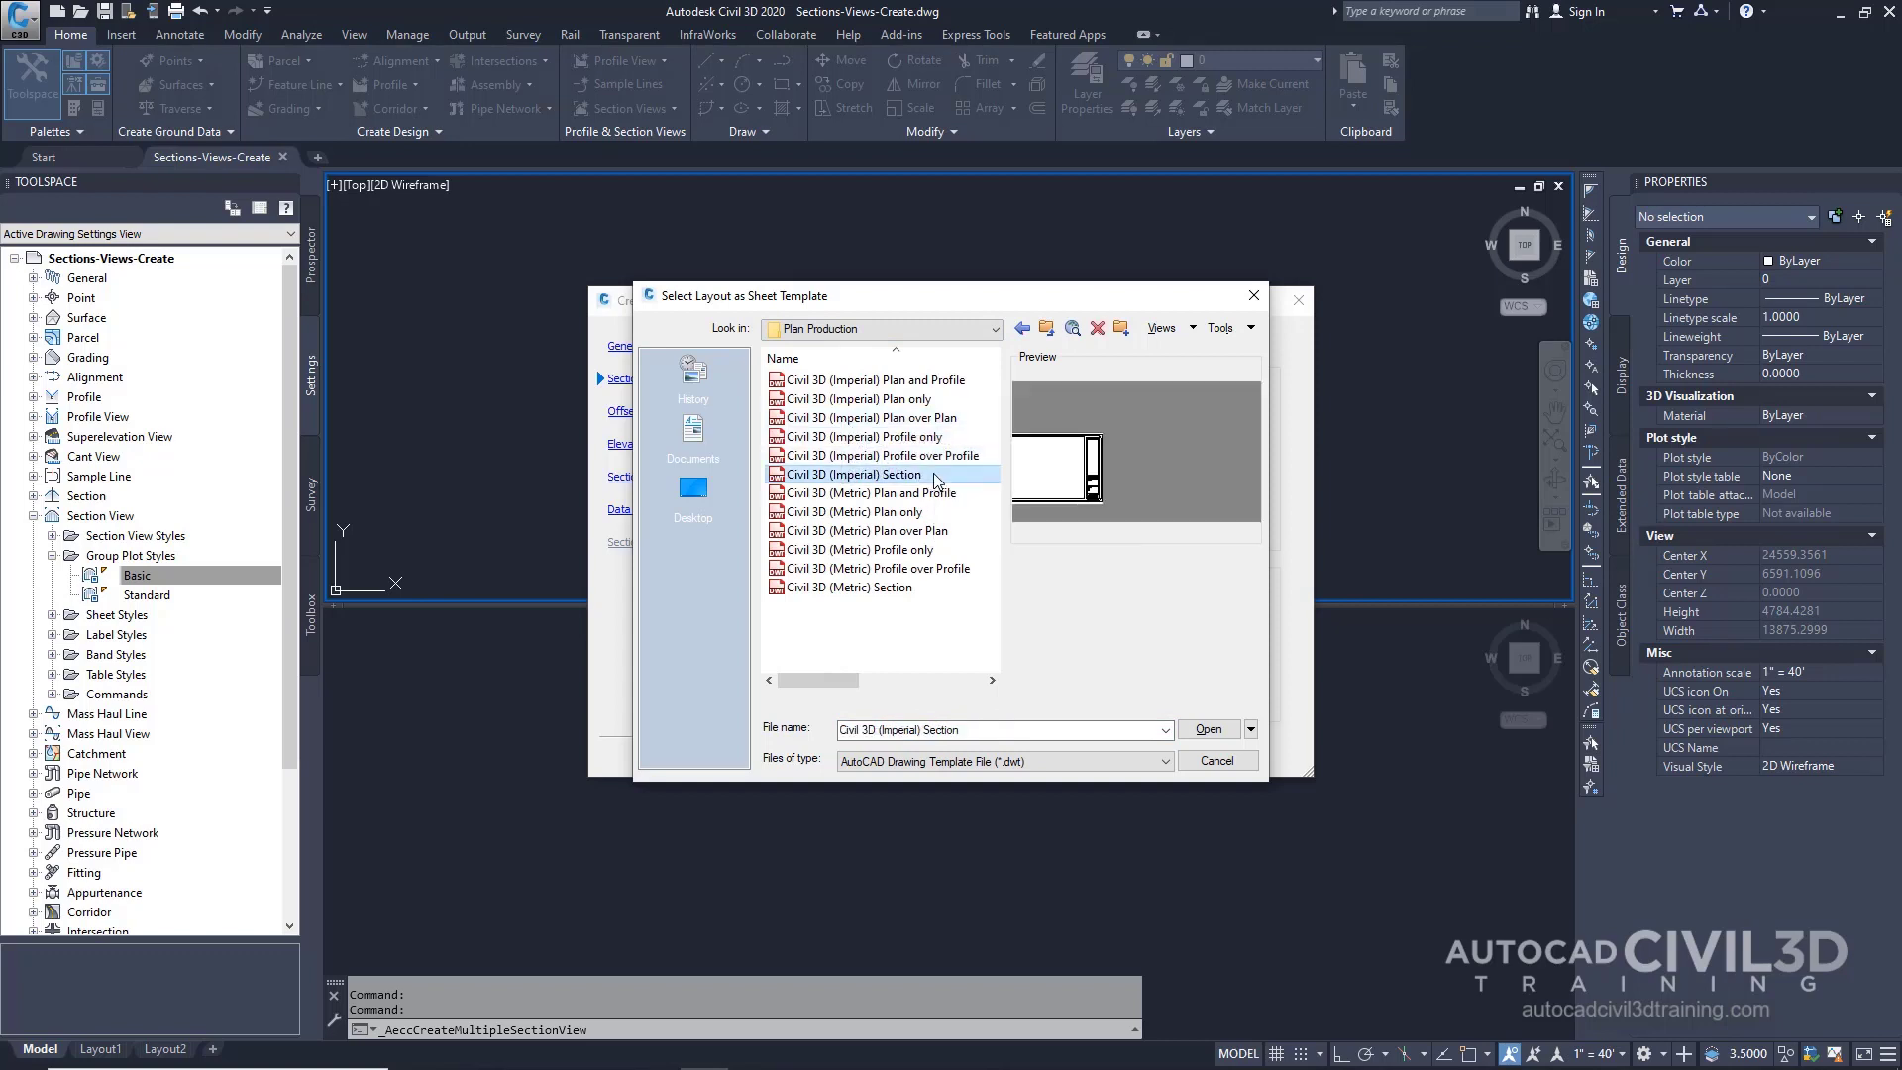
click(1208, 728)
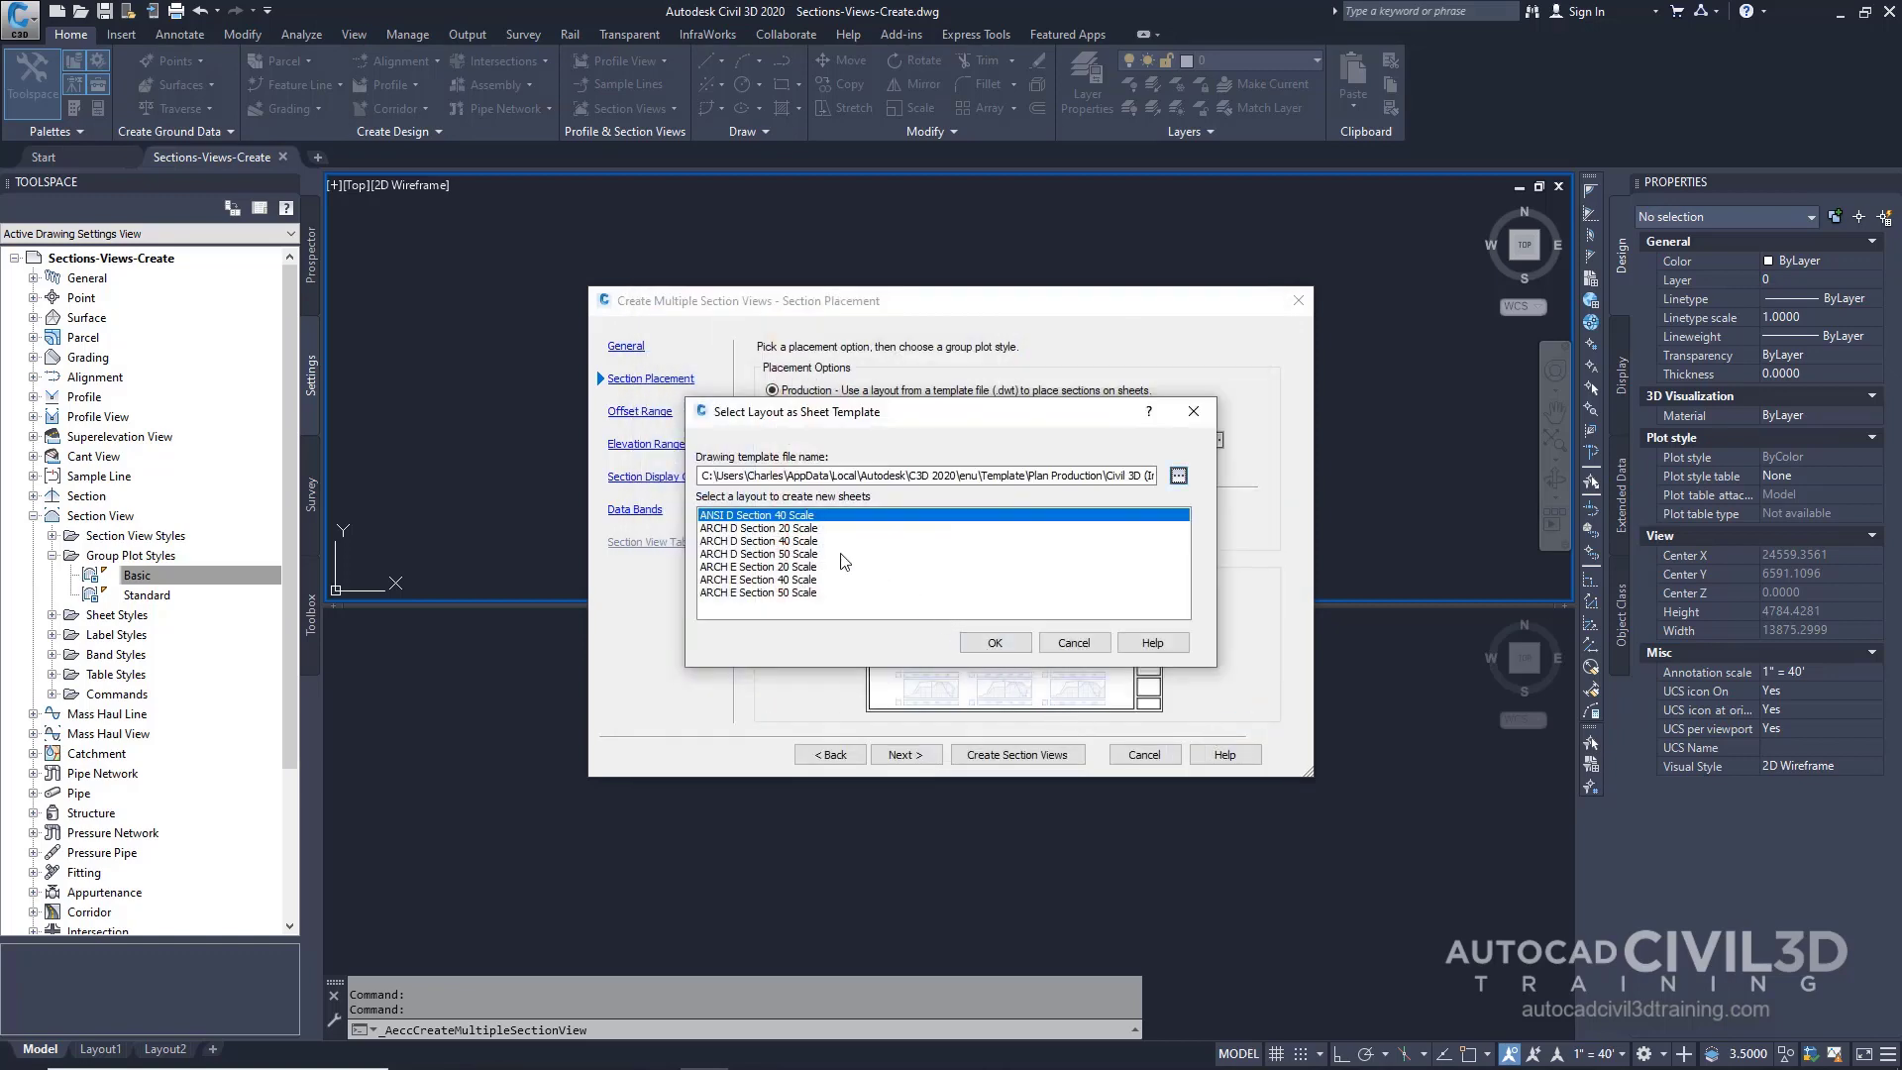
click(798, 542)
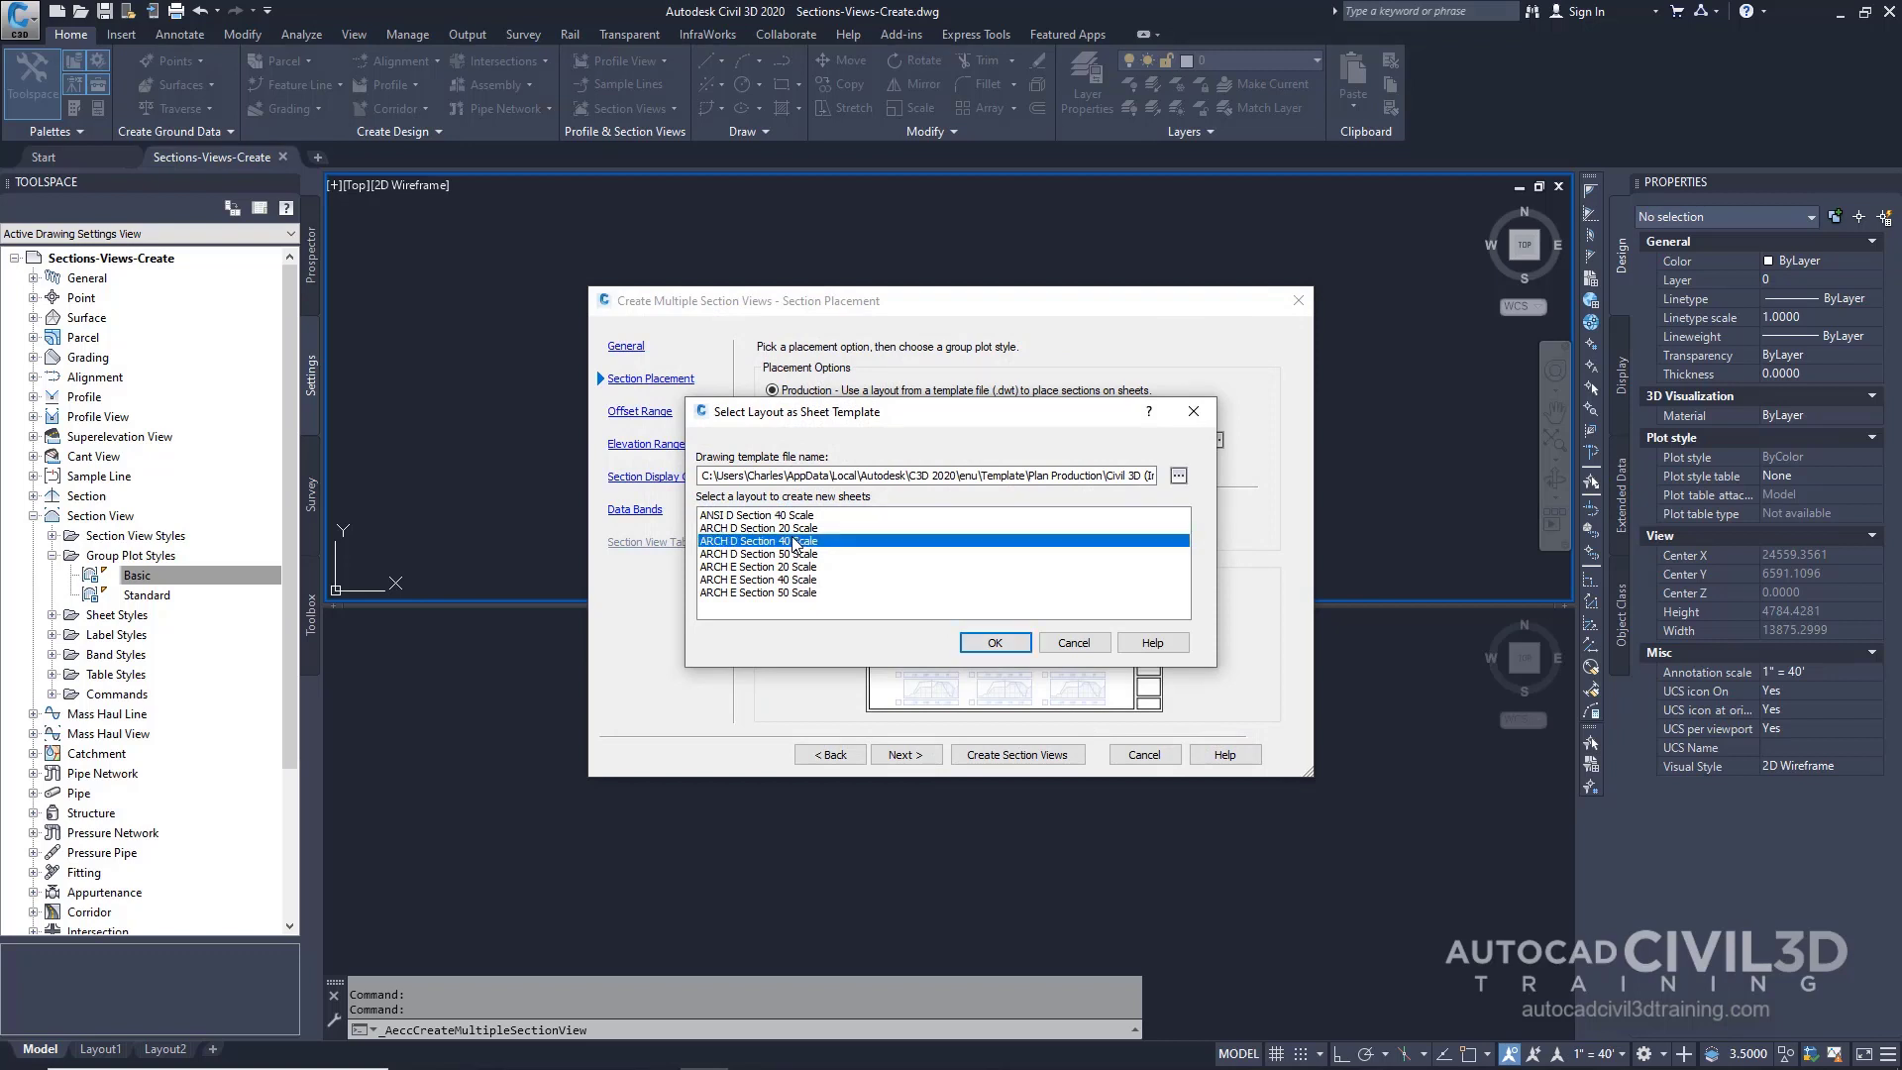
click(993, 643)
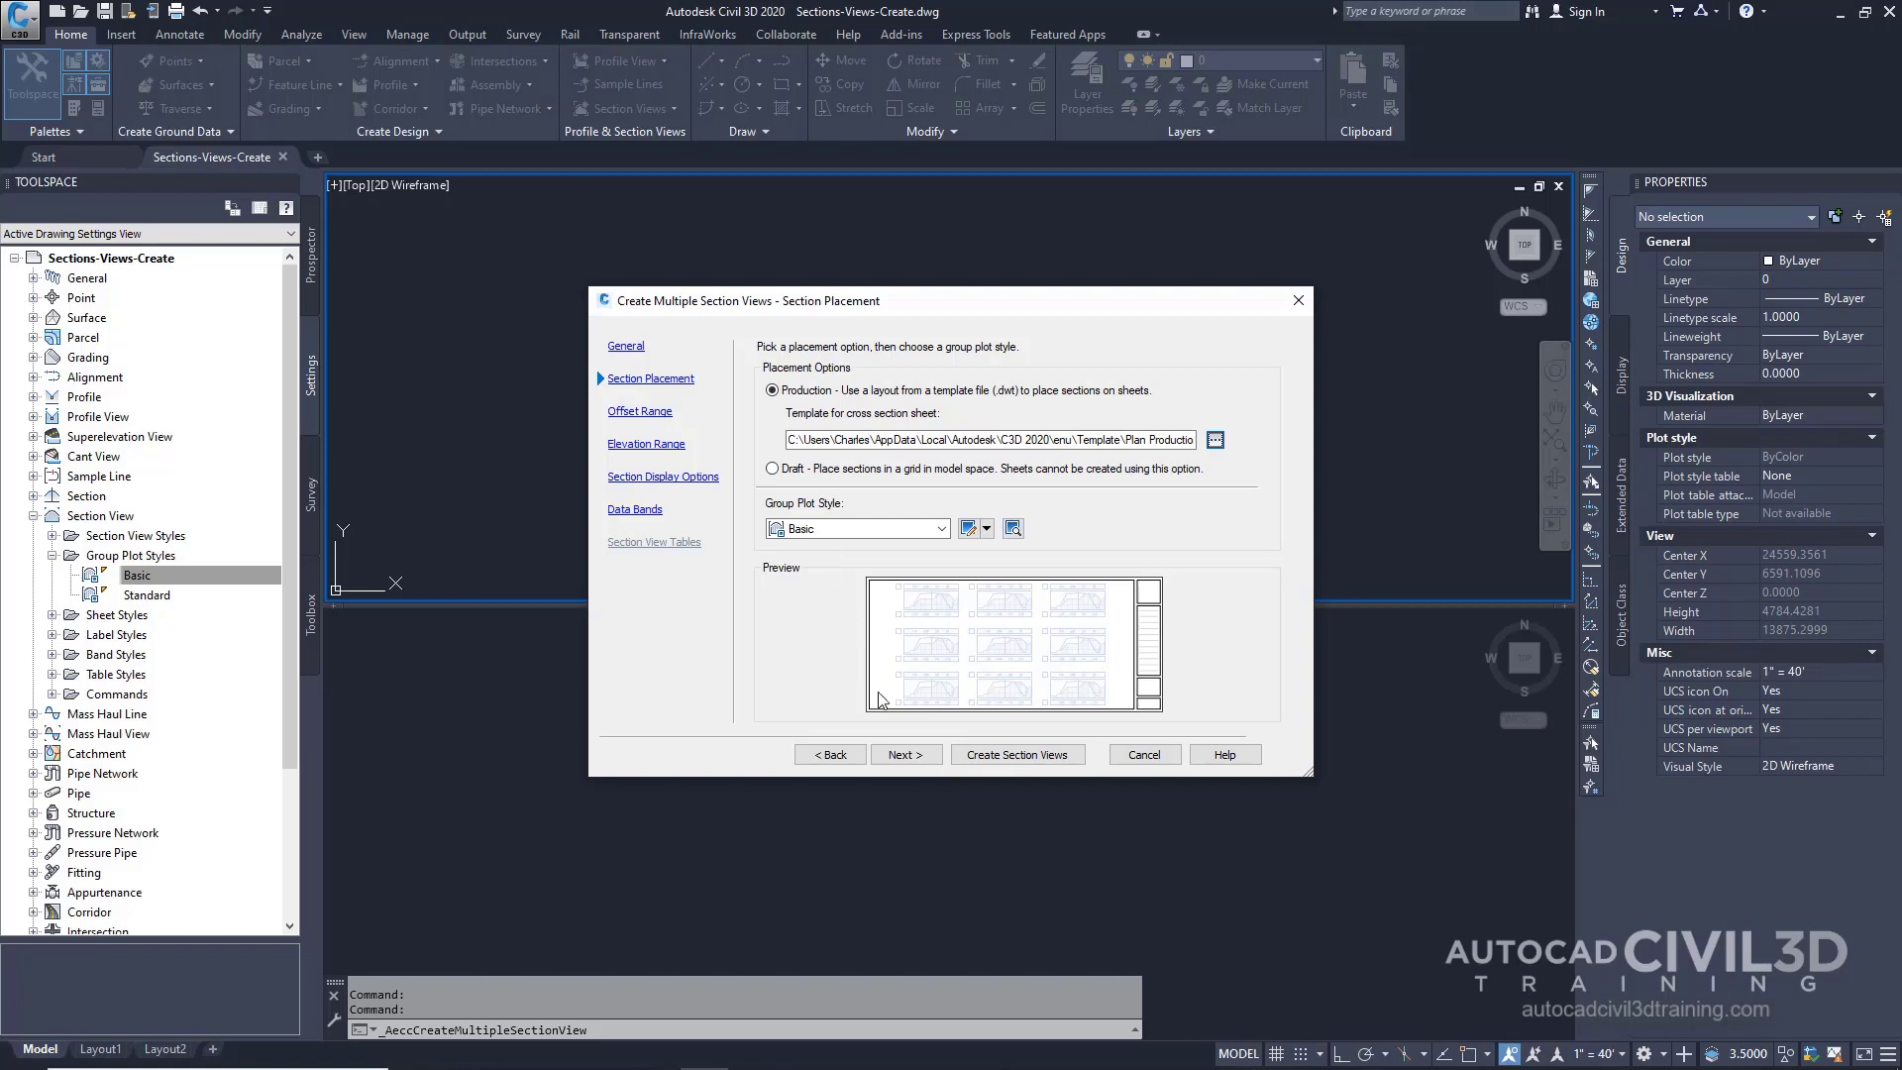
click(906, 755)
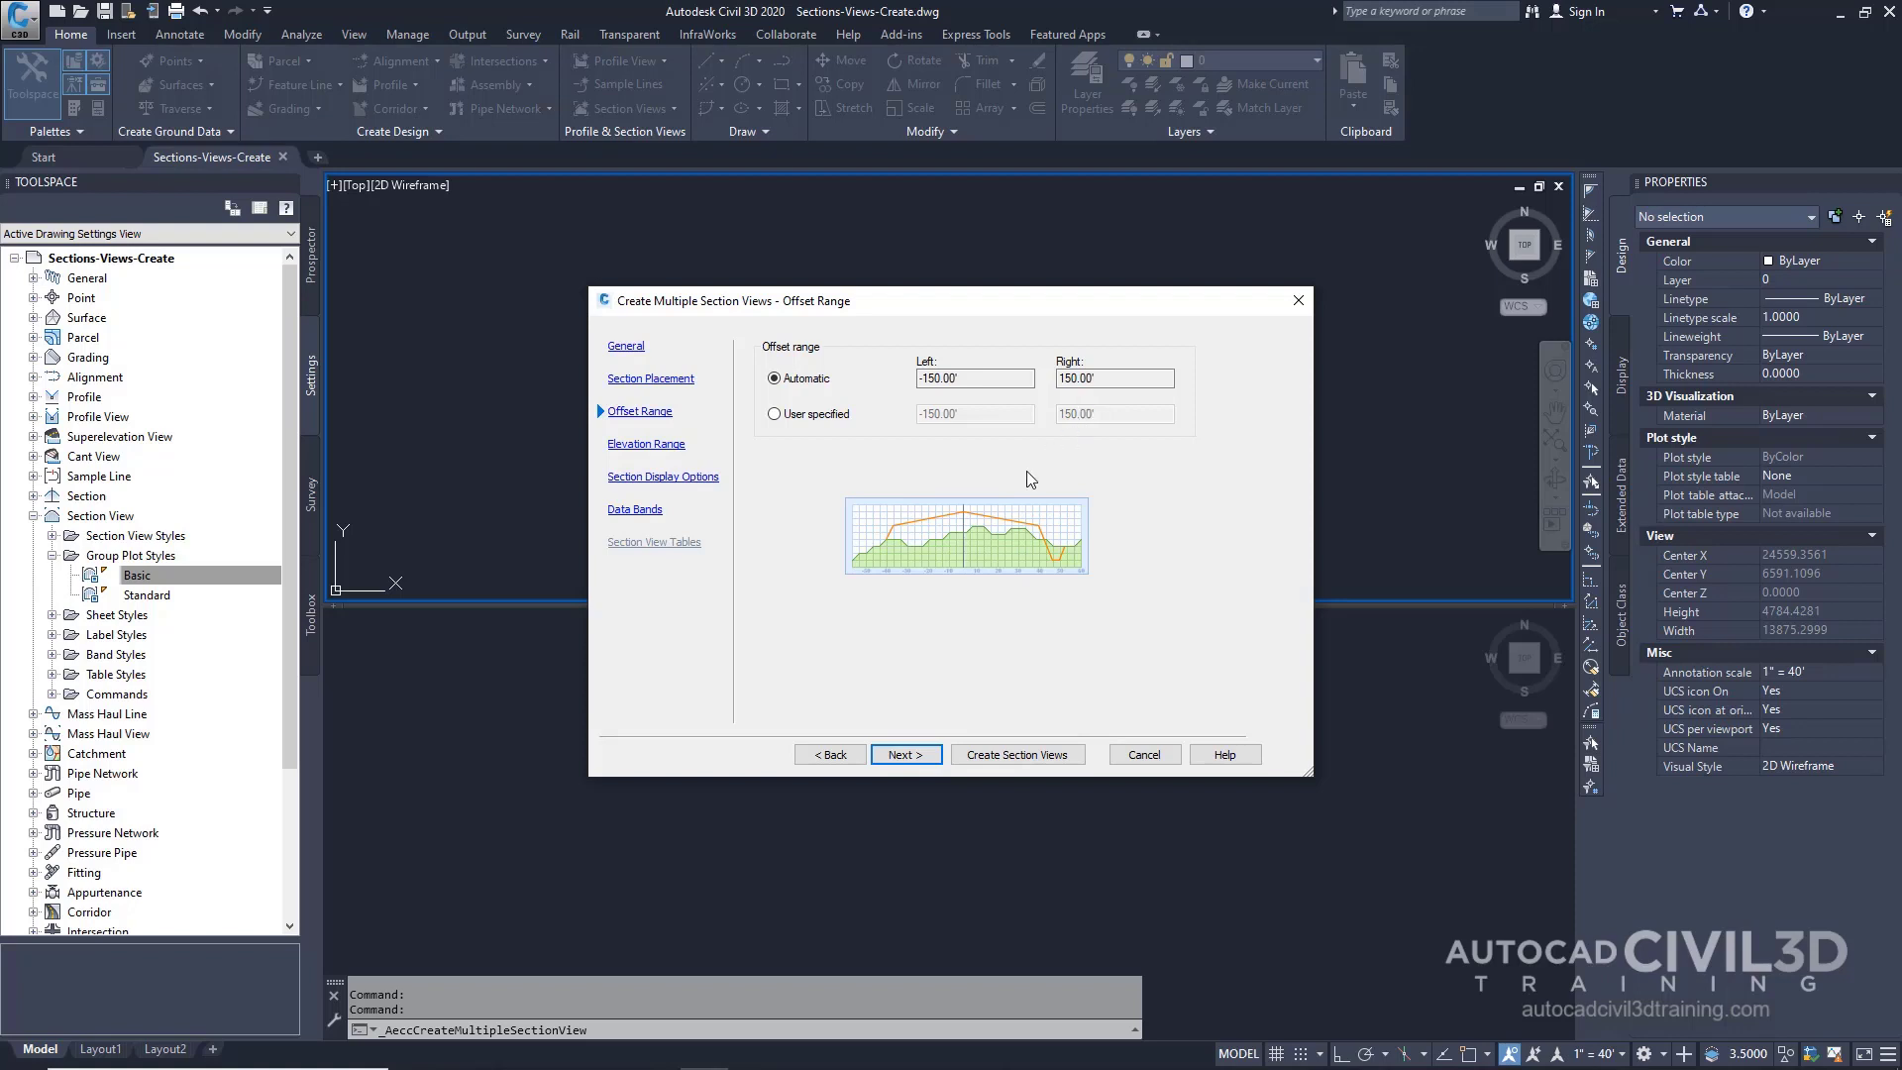
Keep the automatic offset range and set a user-specified section view height of 100 feet that follows the EG section.
click(901, 757)
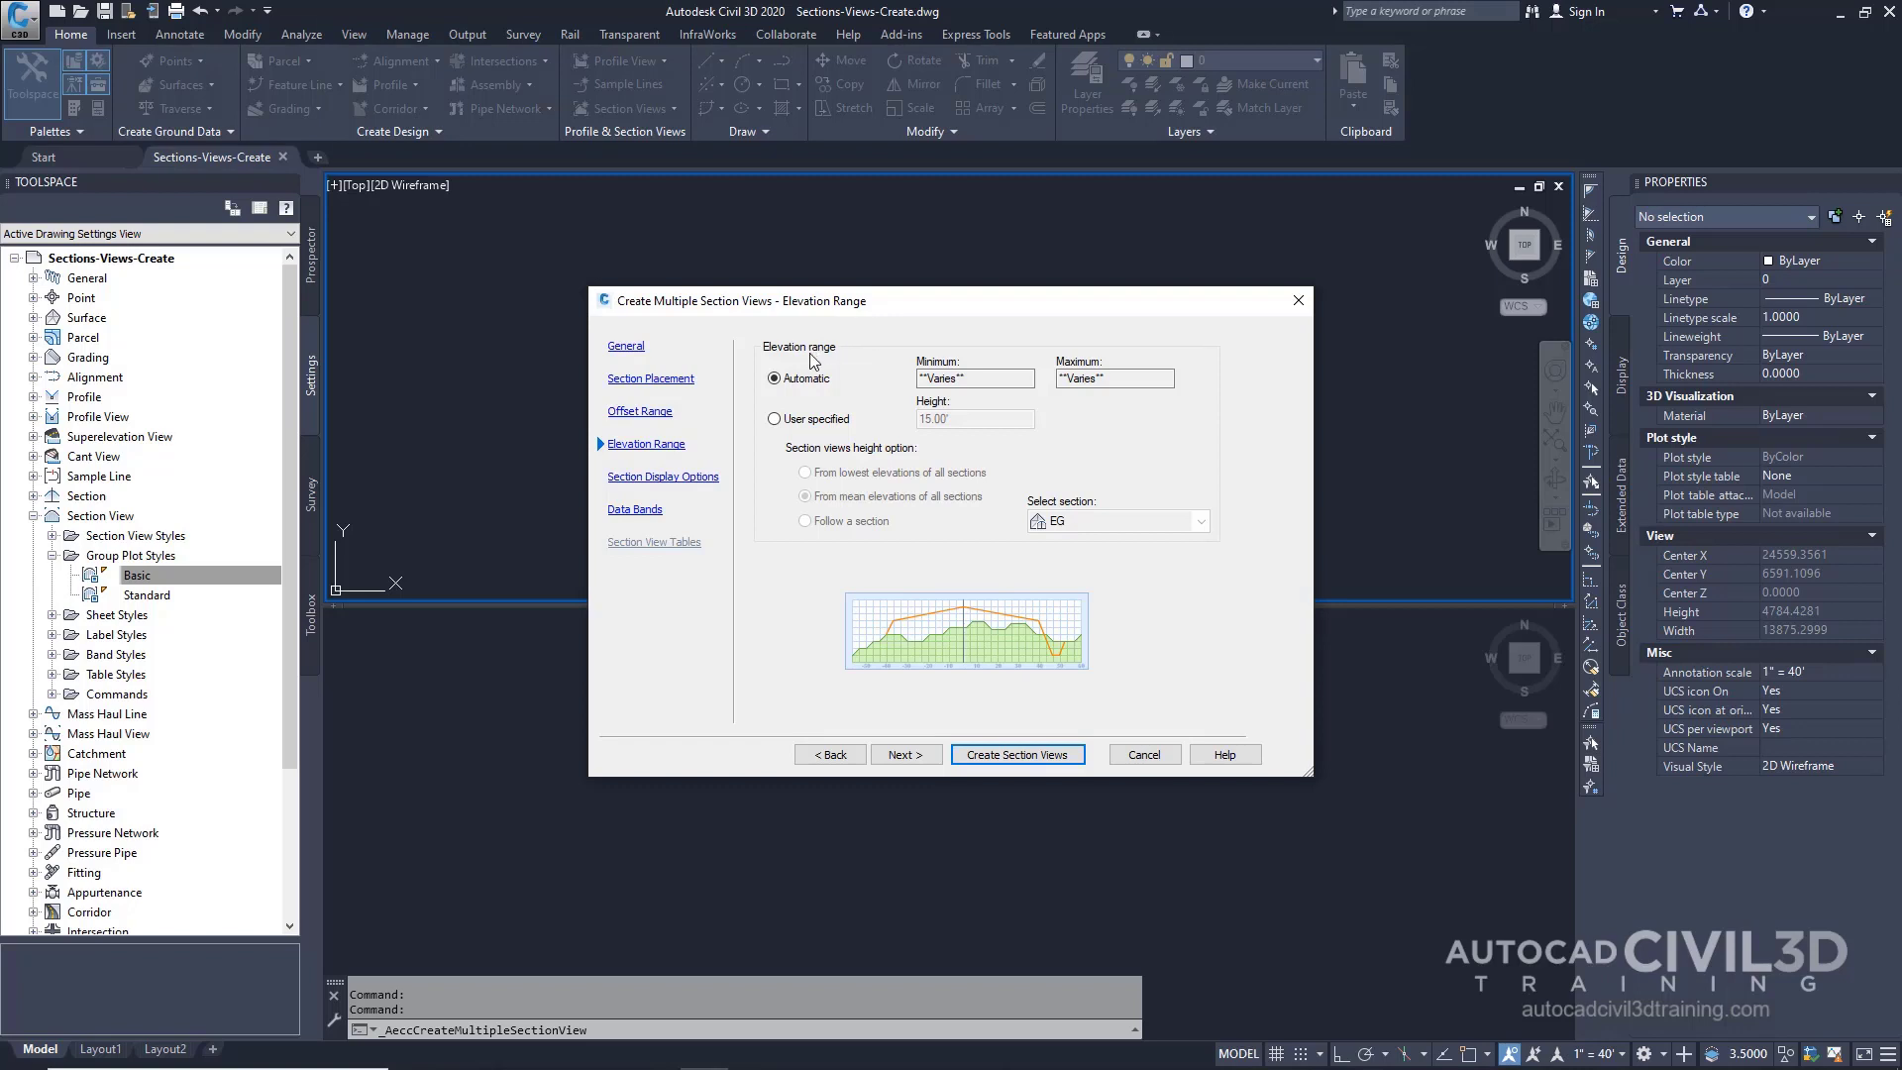
click(795, 425)
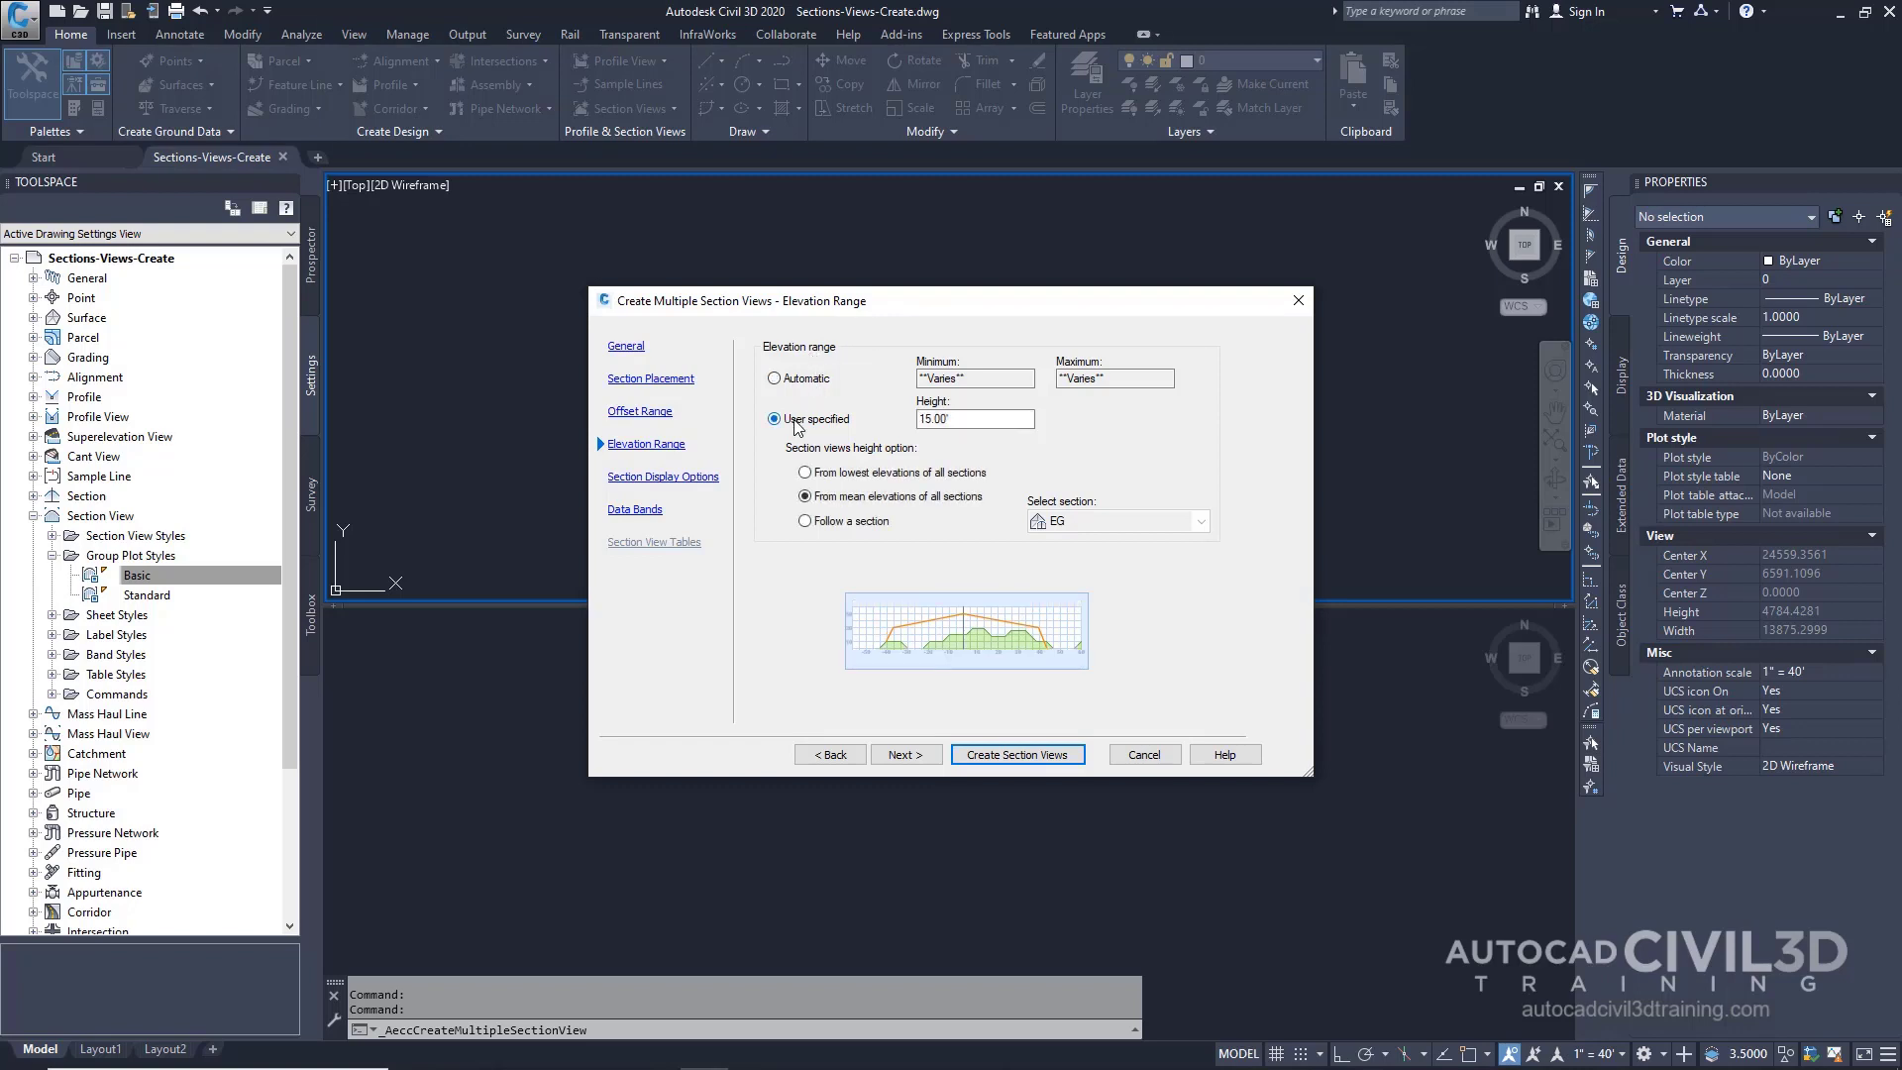
double_click(976, 419)
text(10)
click(870, 529)
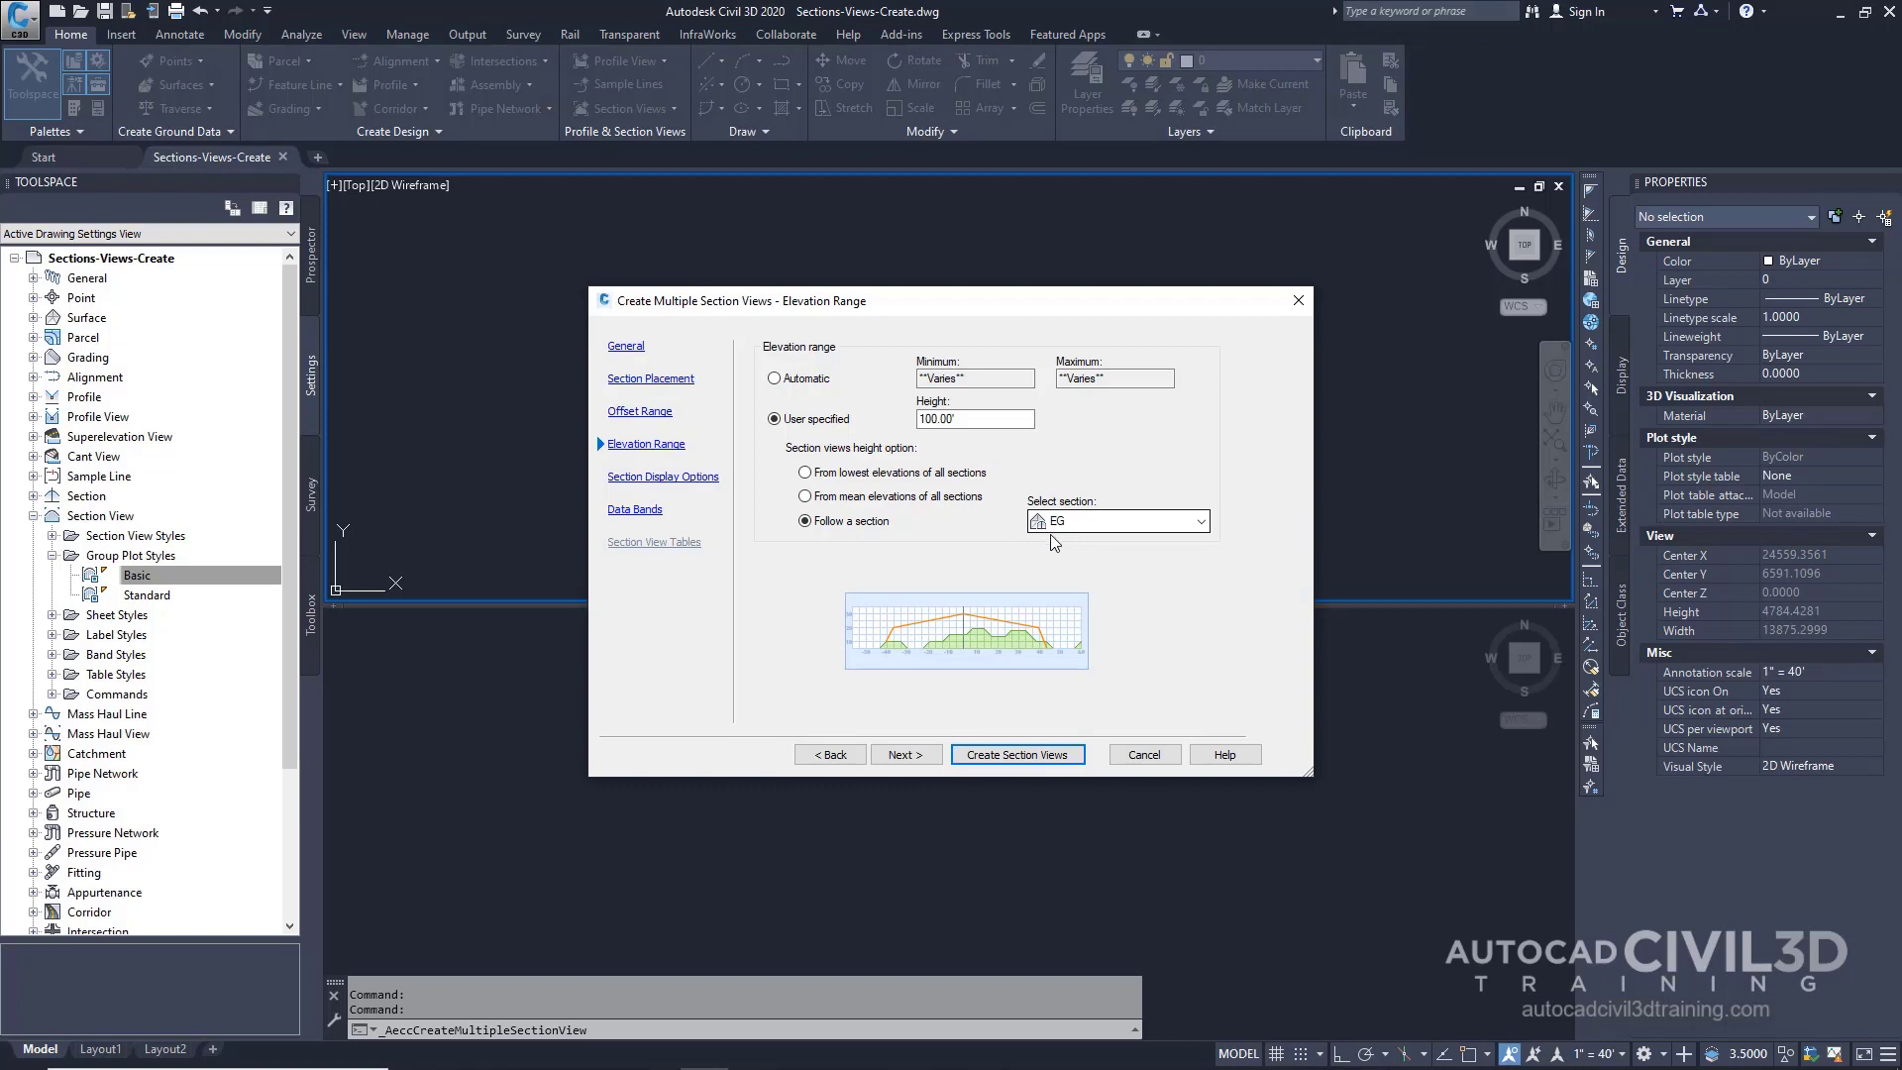
click(908, 757)
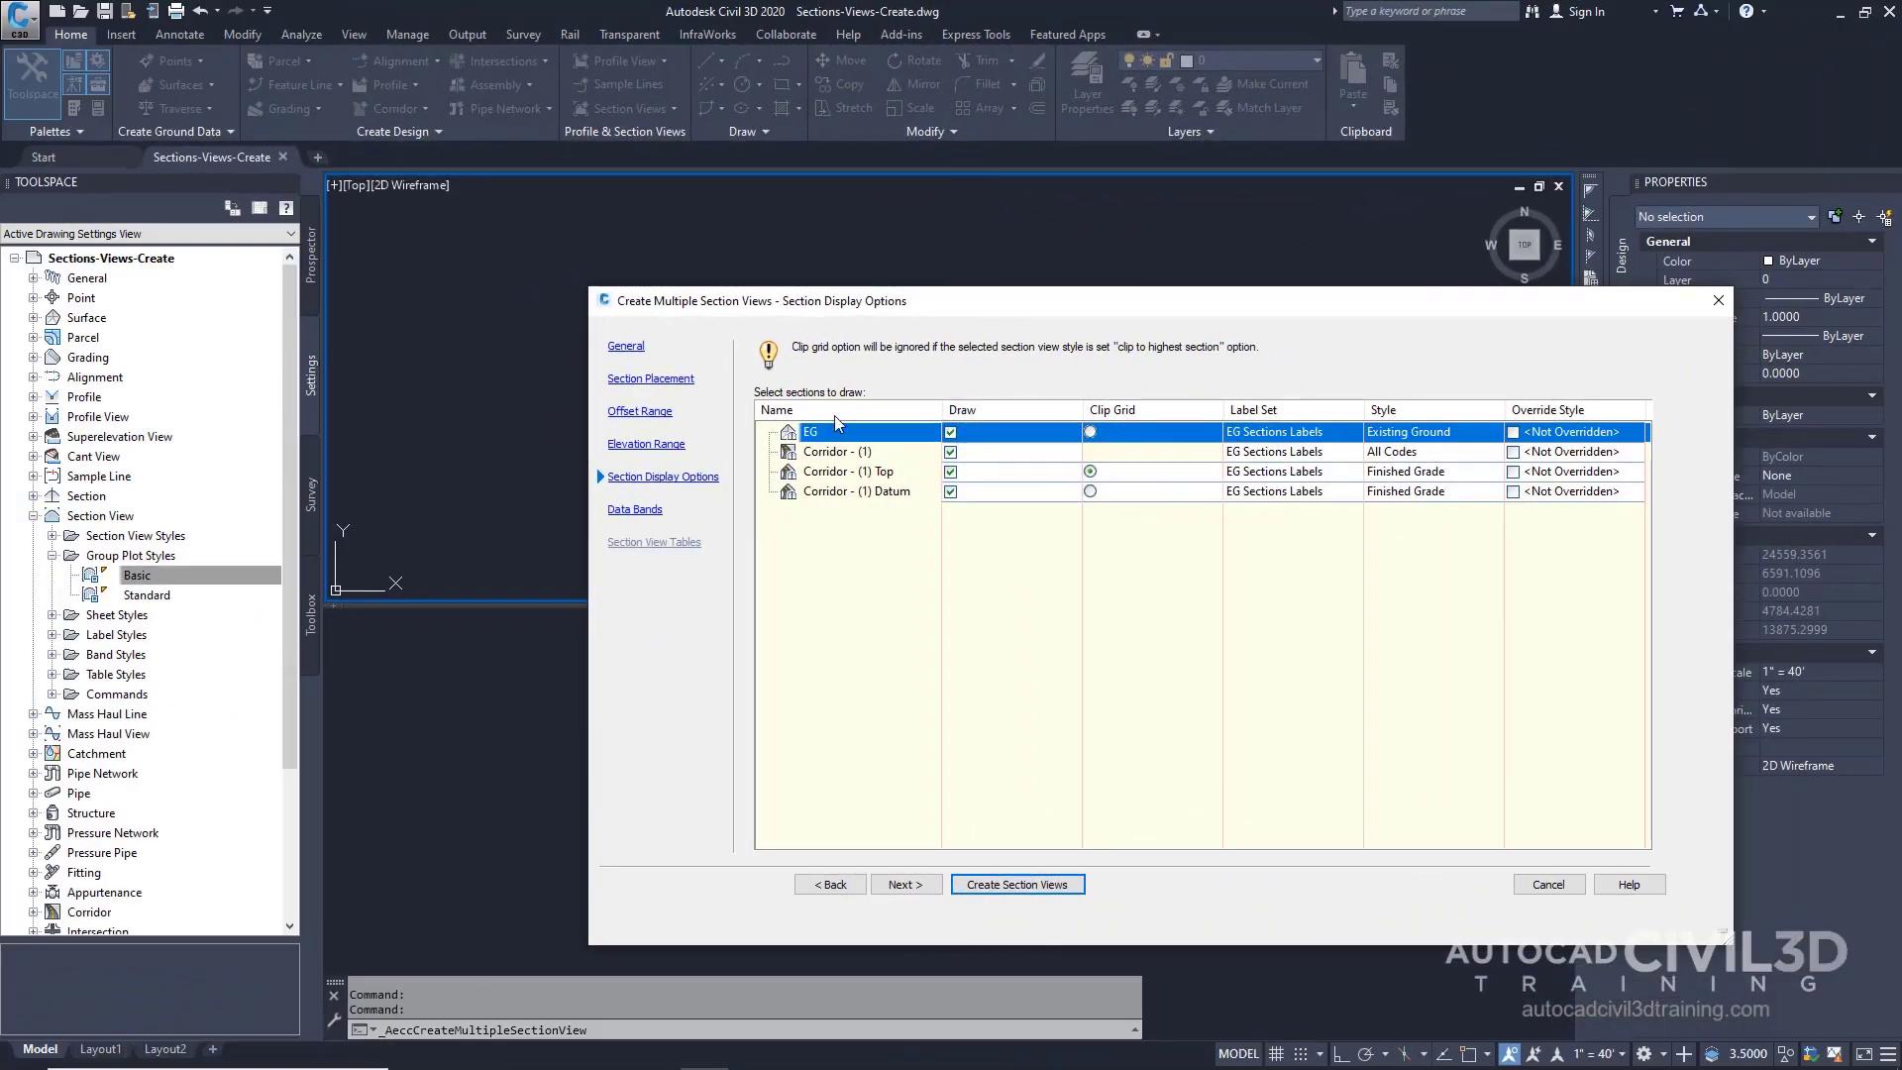
Set the label set of the EG section to No Labels.
click(1265, 432)
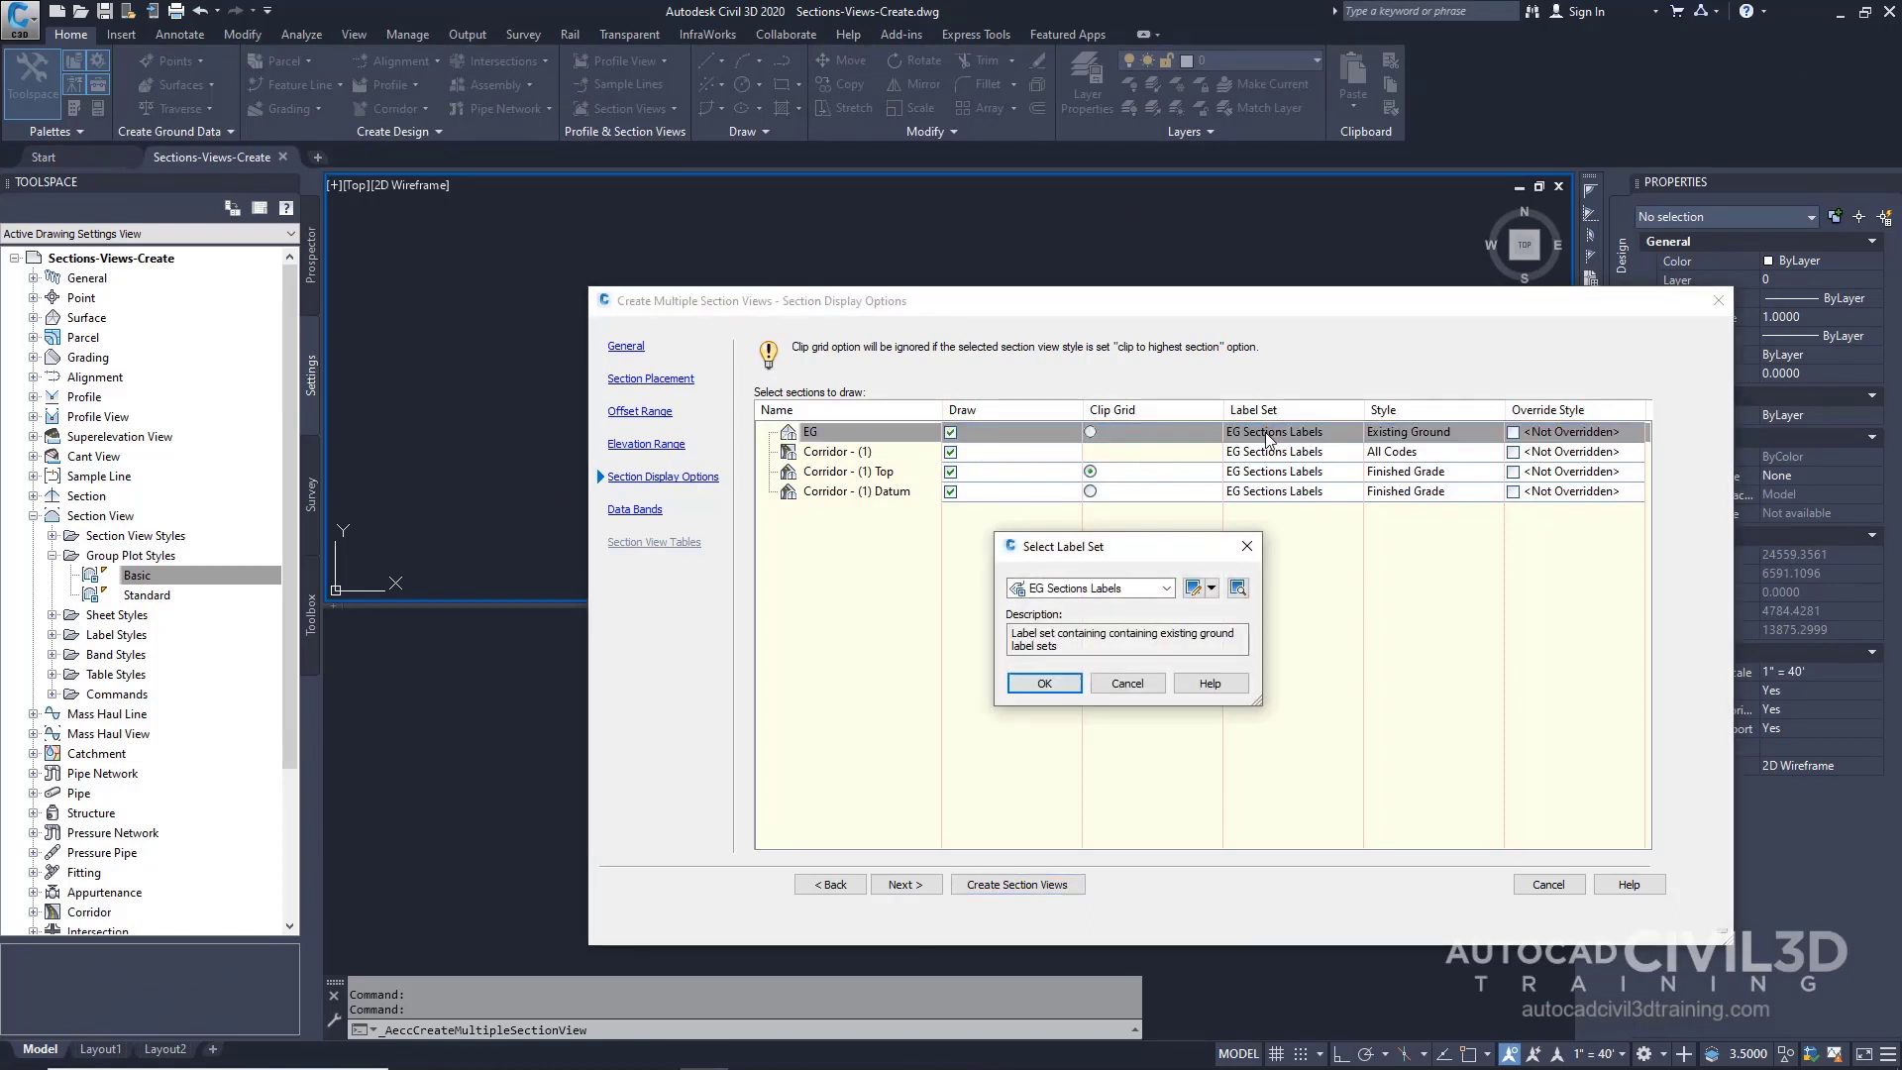
click(1104, 589)
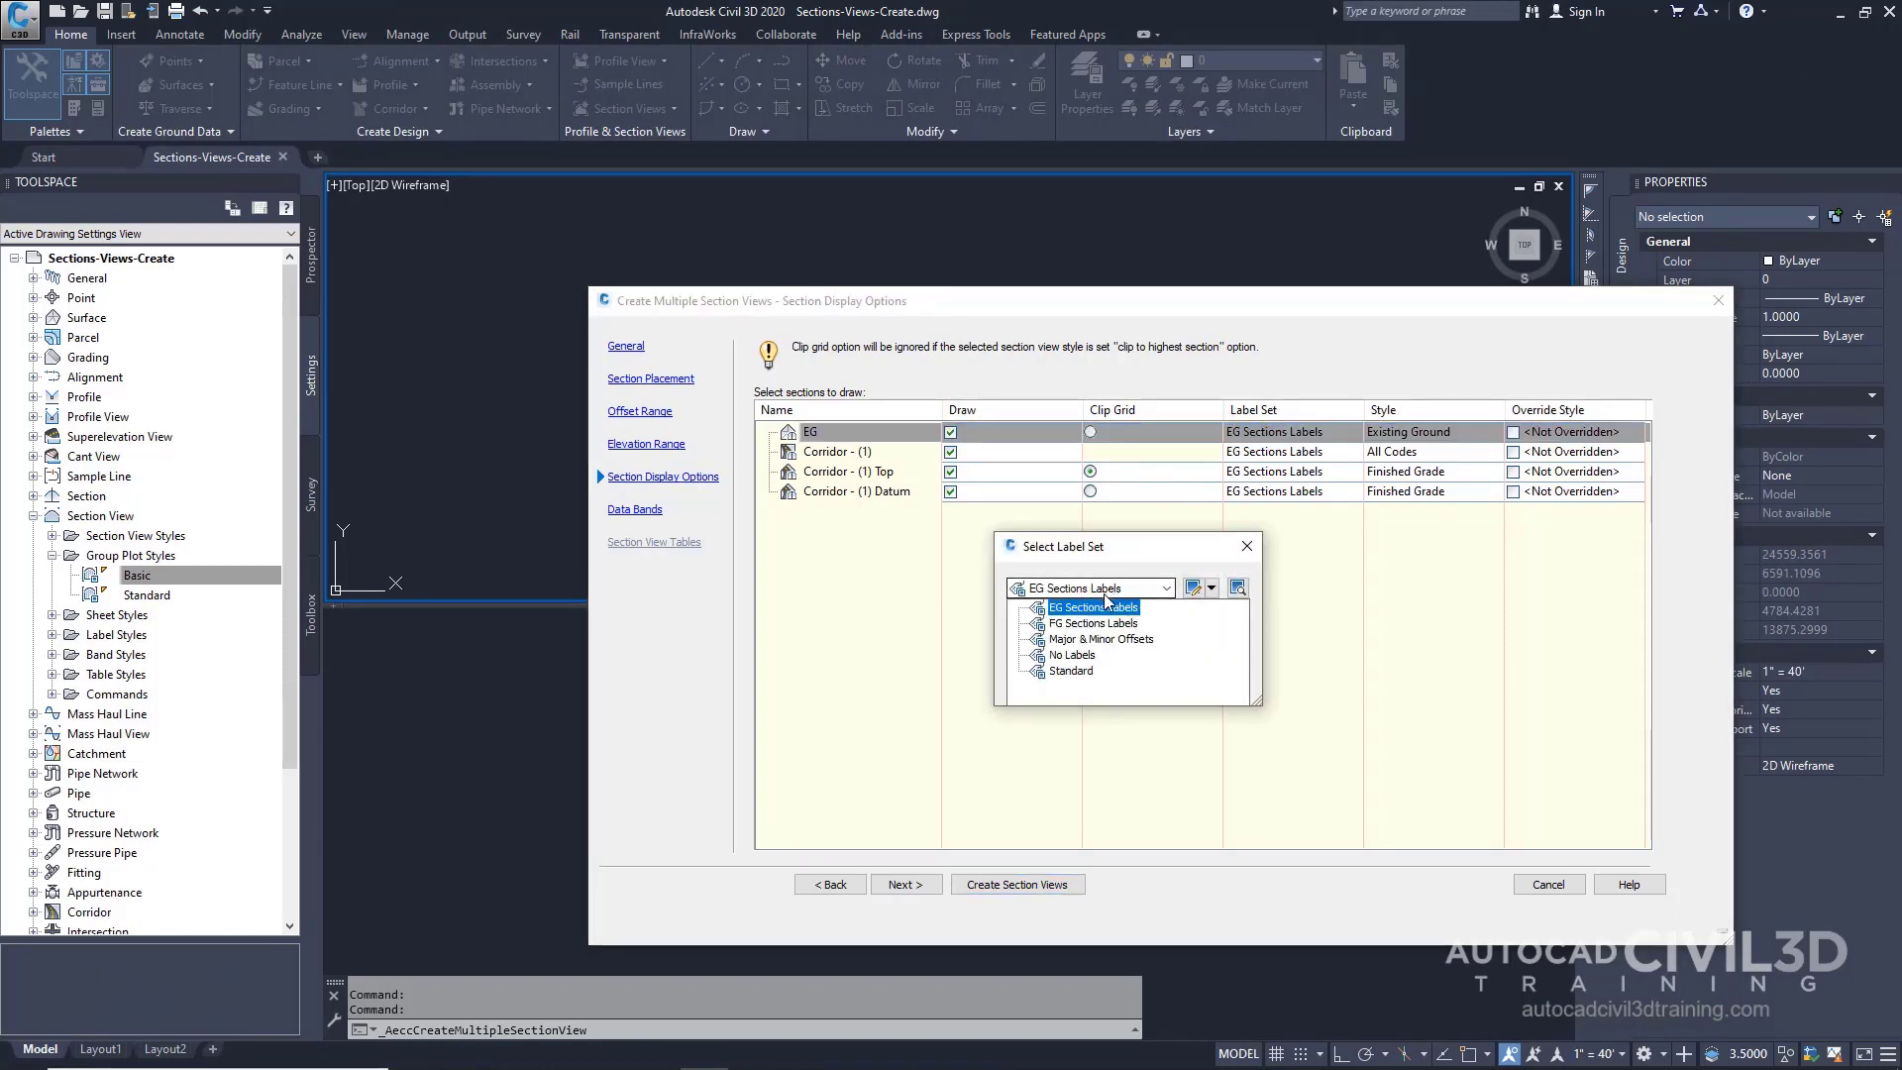
click(1074, 655)
click(1079, 658)
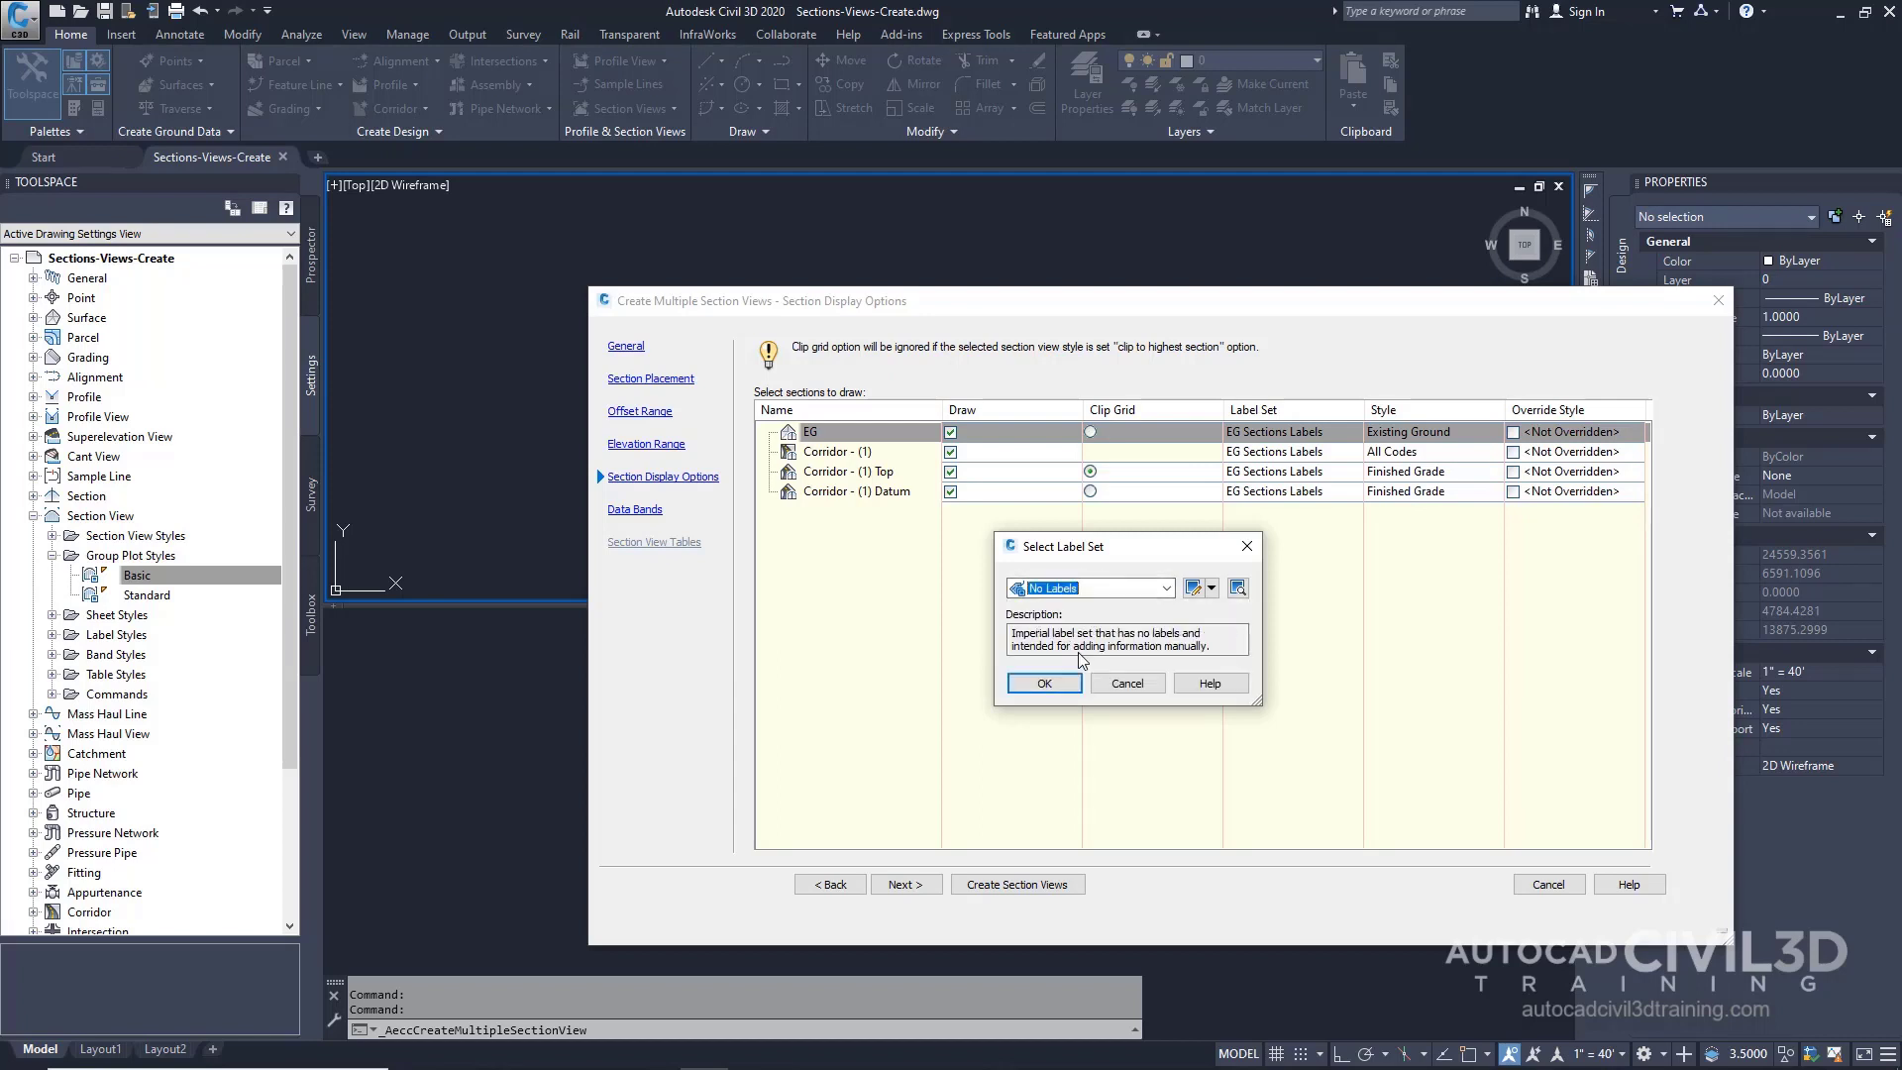
click(1045, 685)
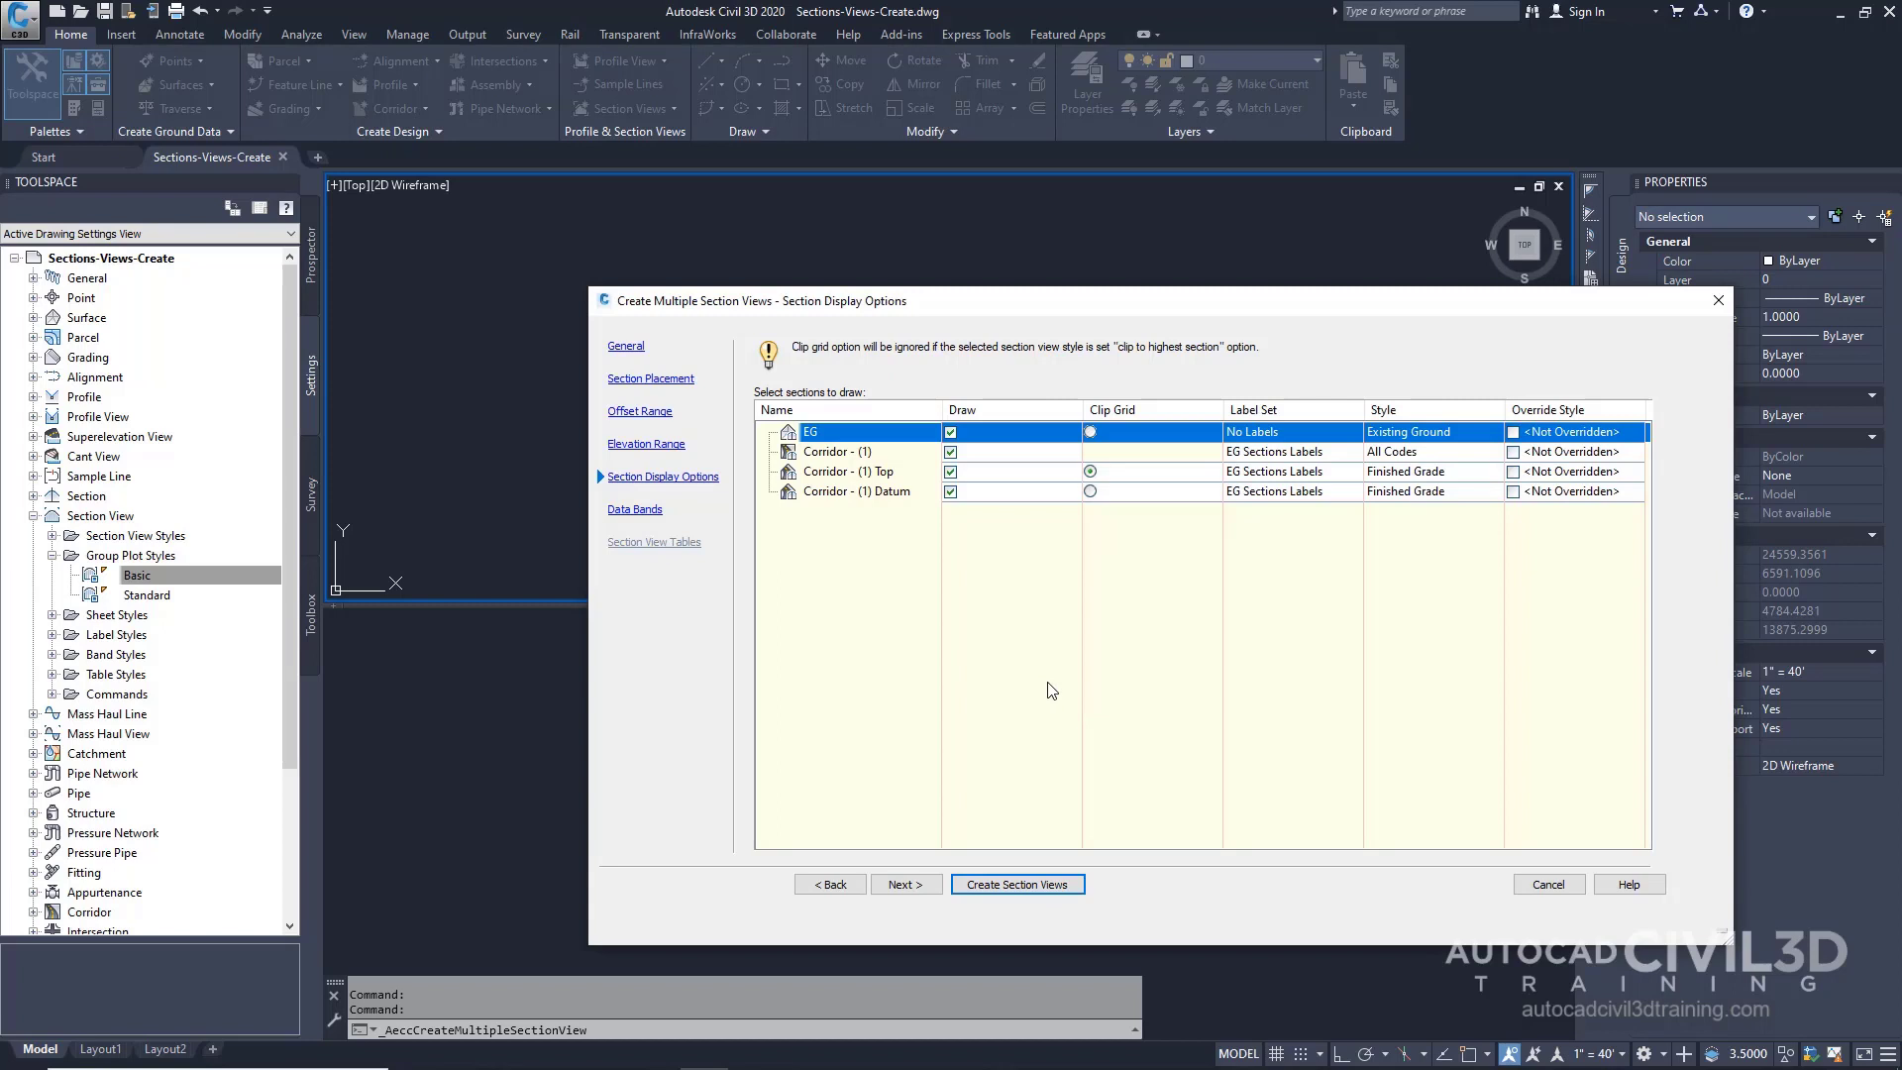
Set the label sets of the Corridor - (1) Top and Corridor - (1) Datum sections to No Labels.
click(1290, 476)
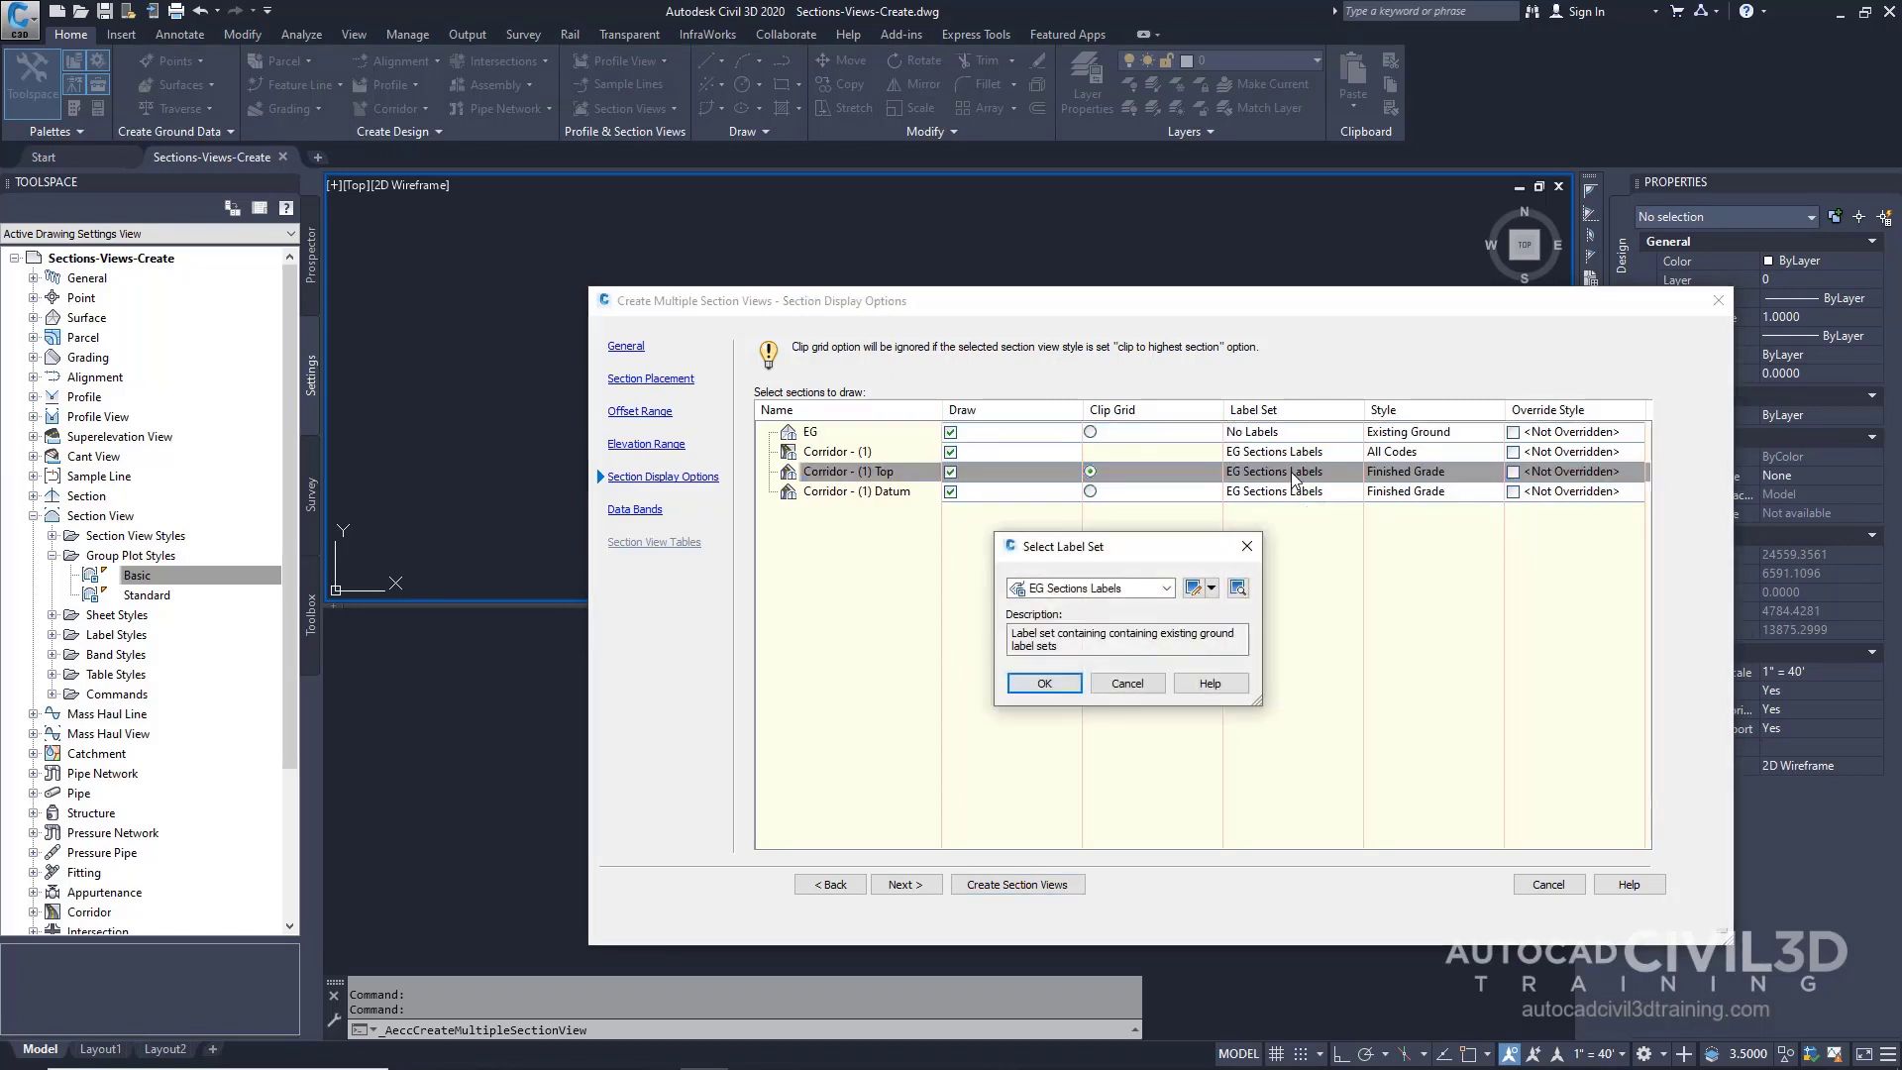
click(1151, 588)
click(1072, 655)
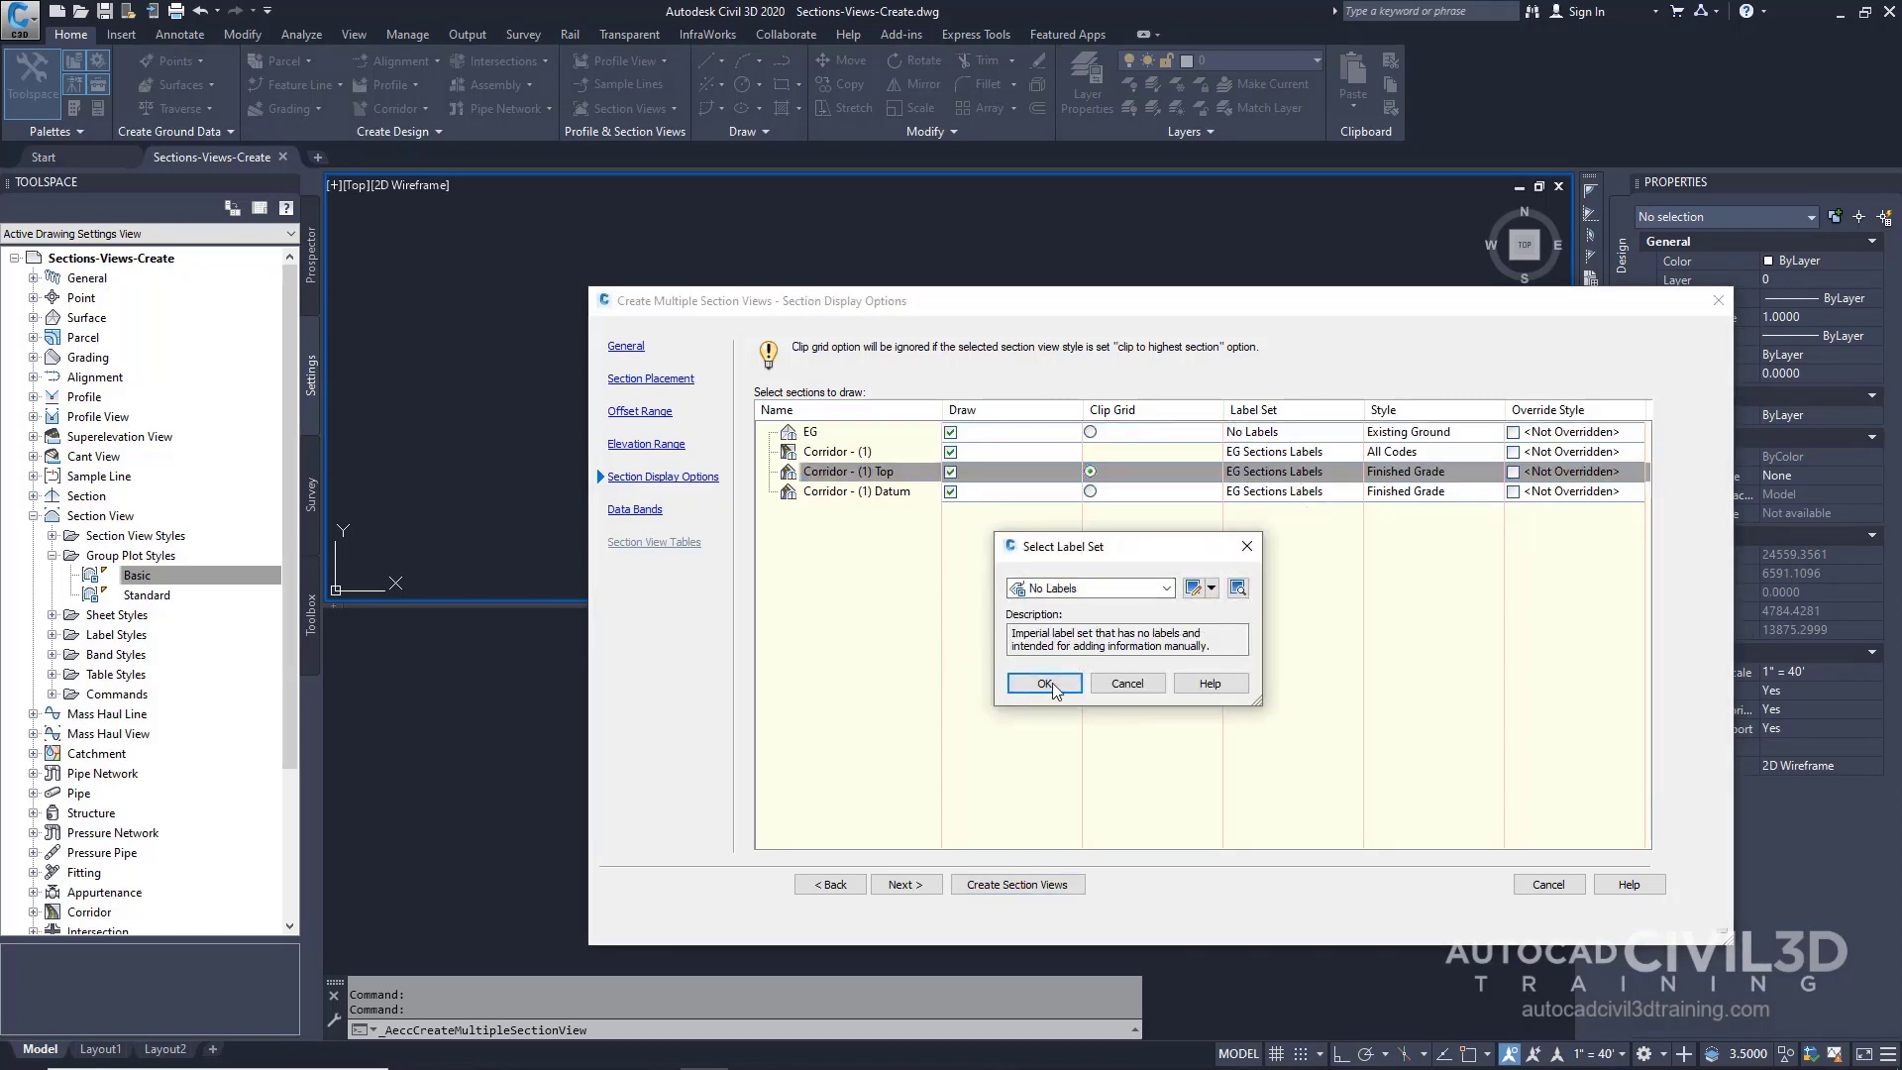
click(1052, 681)
click(1277, 491)
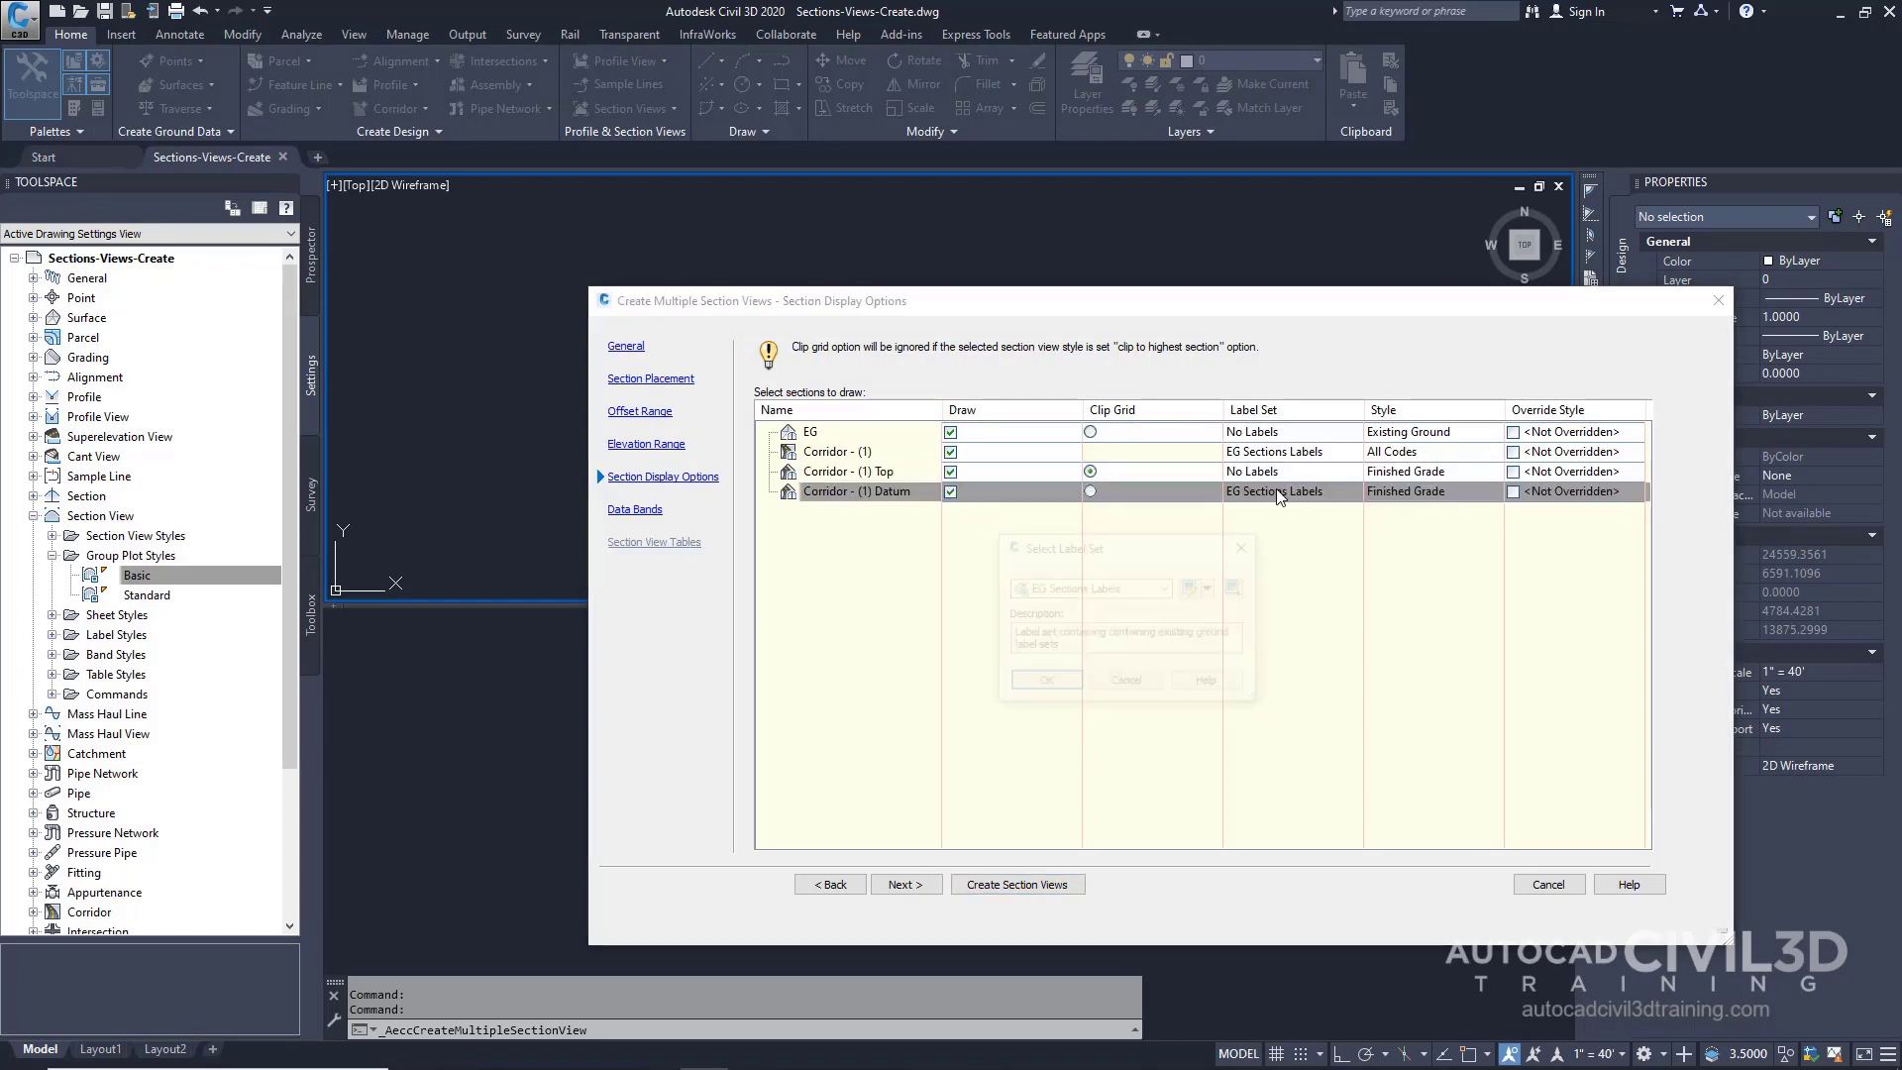
click(1136, 589)
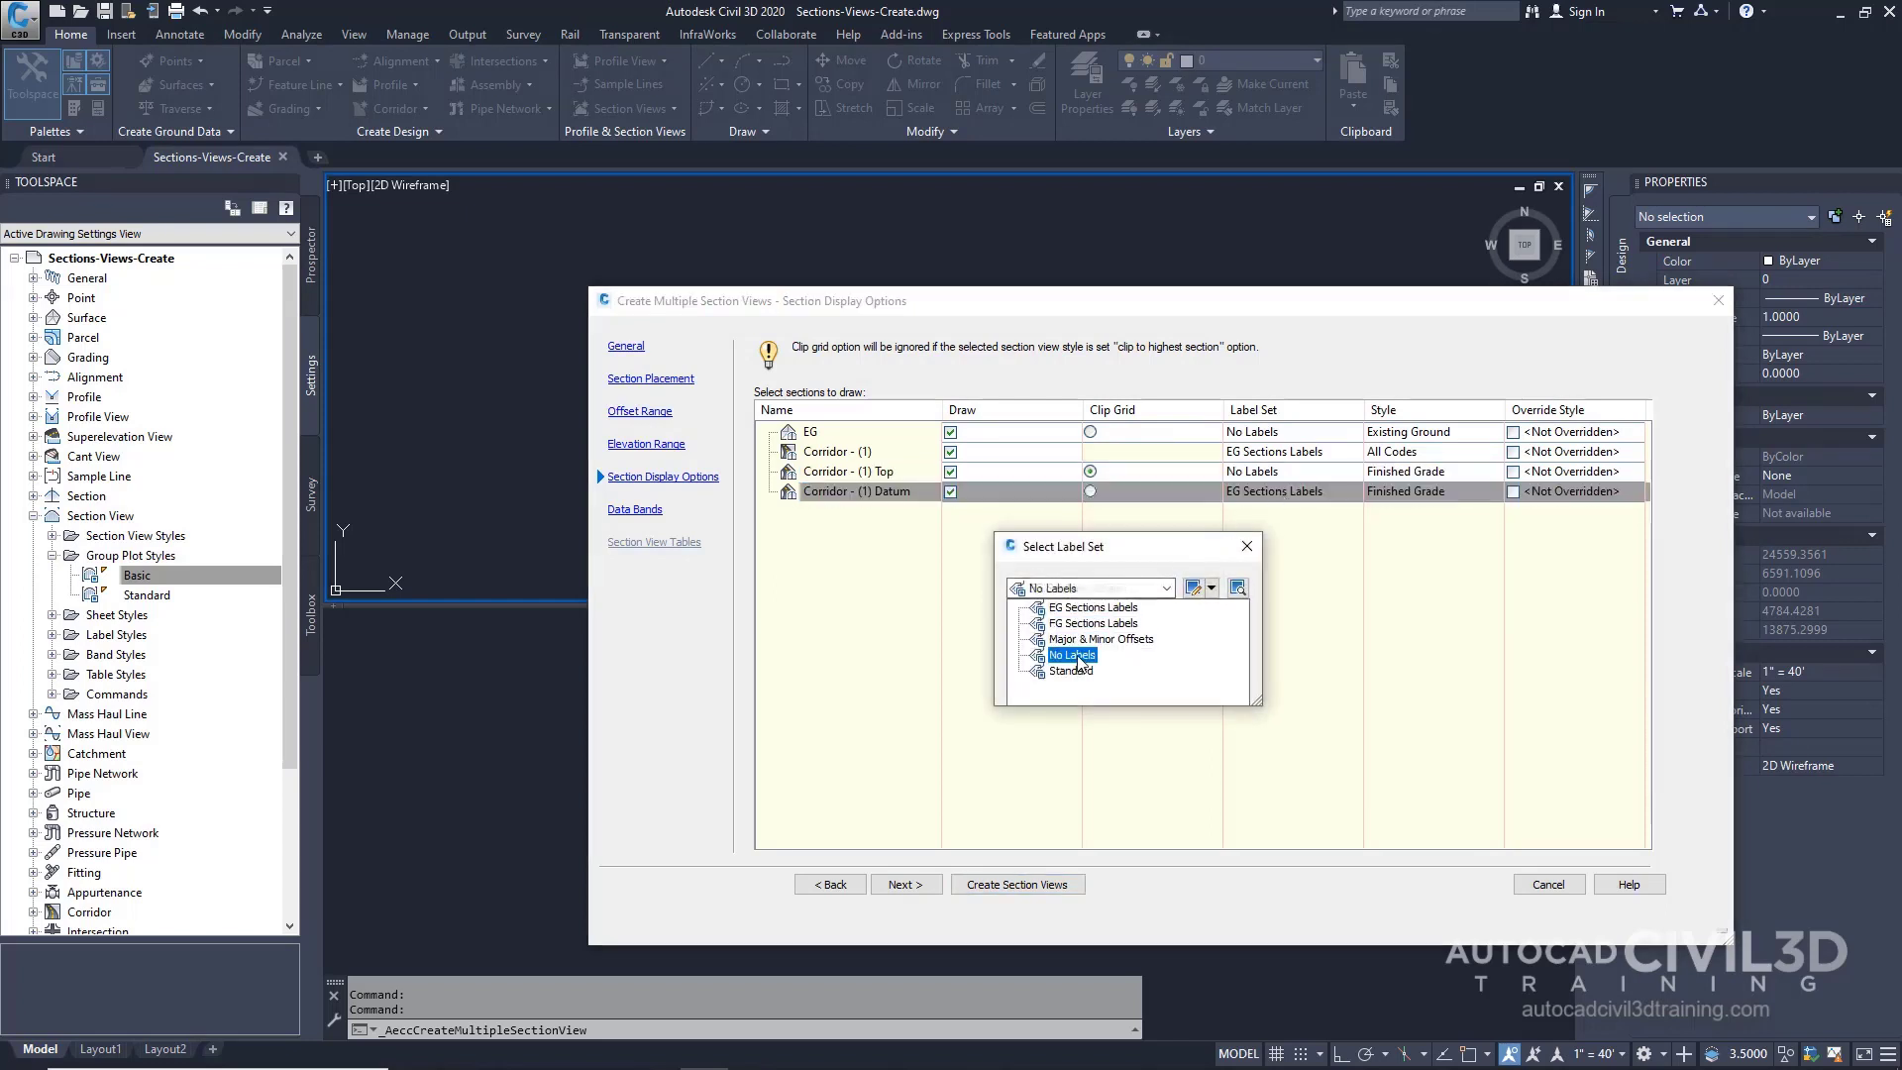
click(1071, 656)
click(1045, 683)
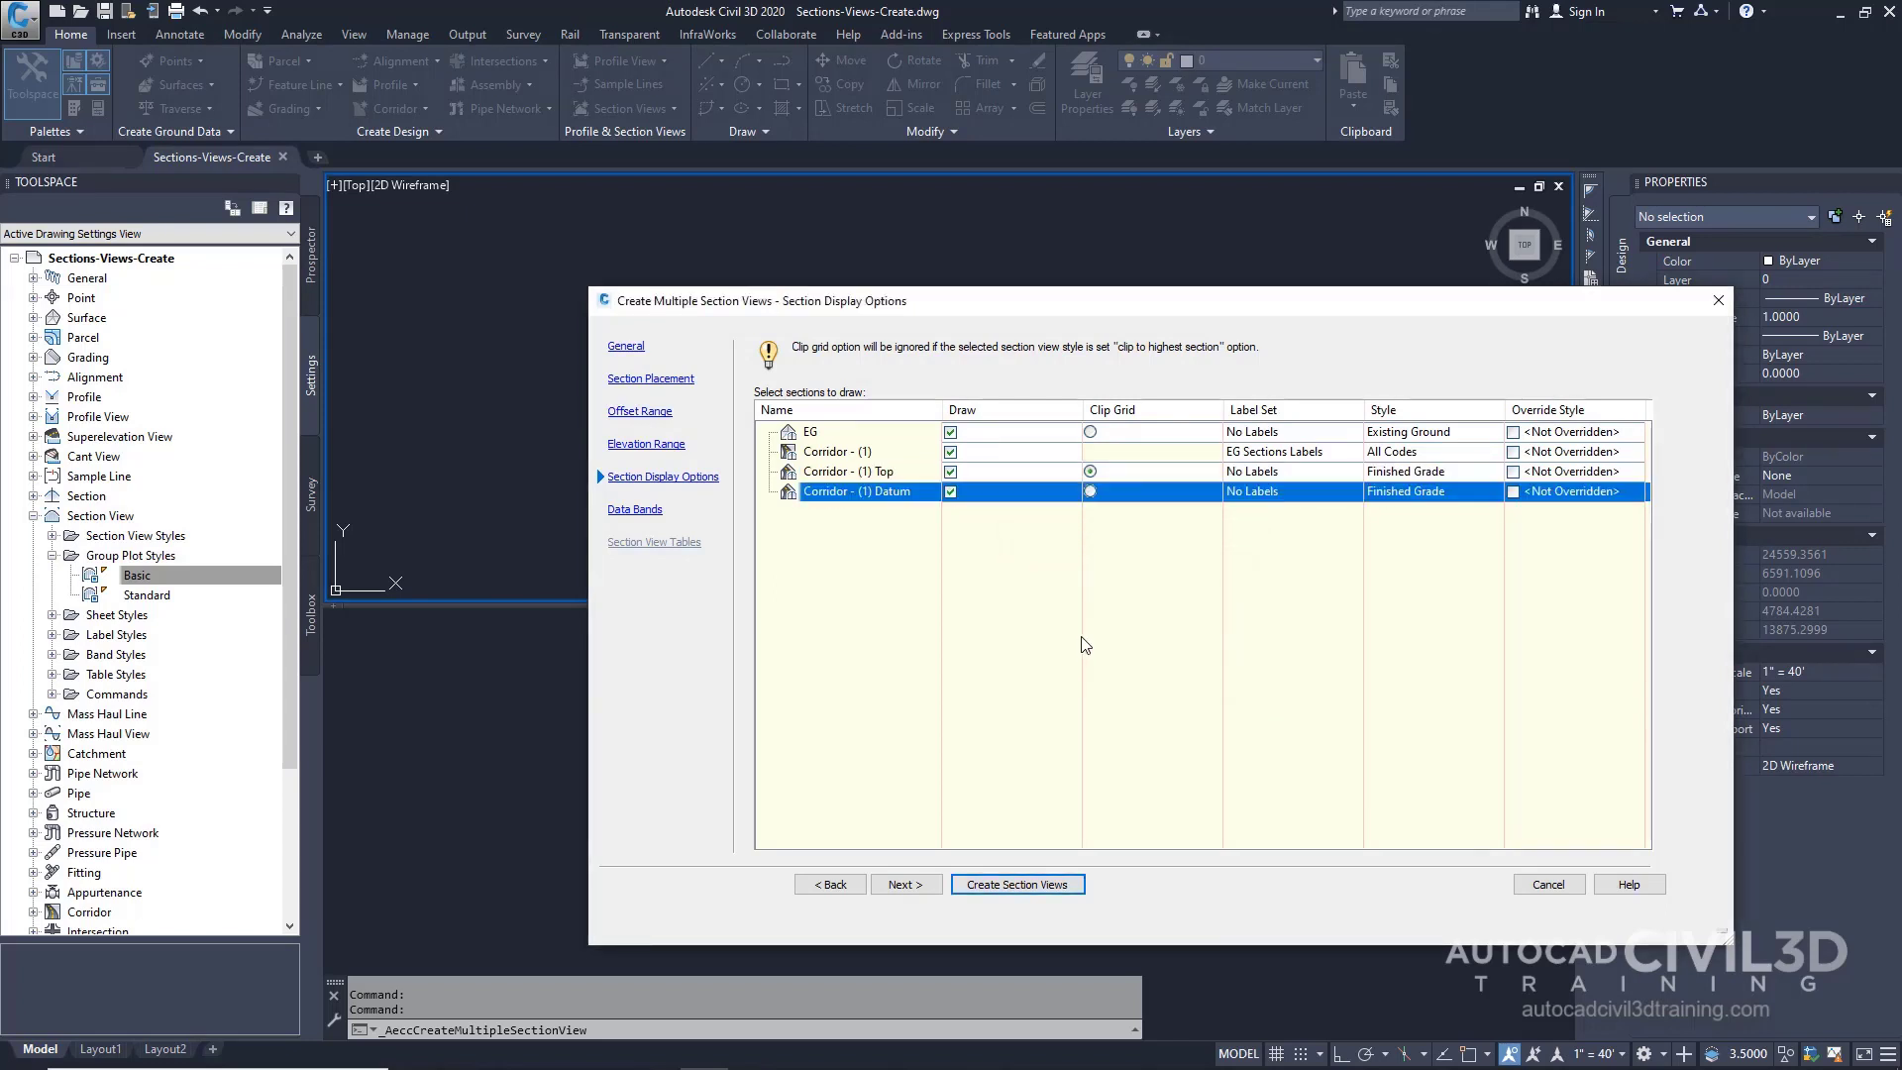
Apply the Major Station data band set and use Corridor - (1) Top as Surface1 of the section data band.
click(907, 884)
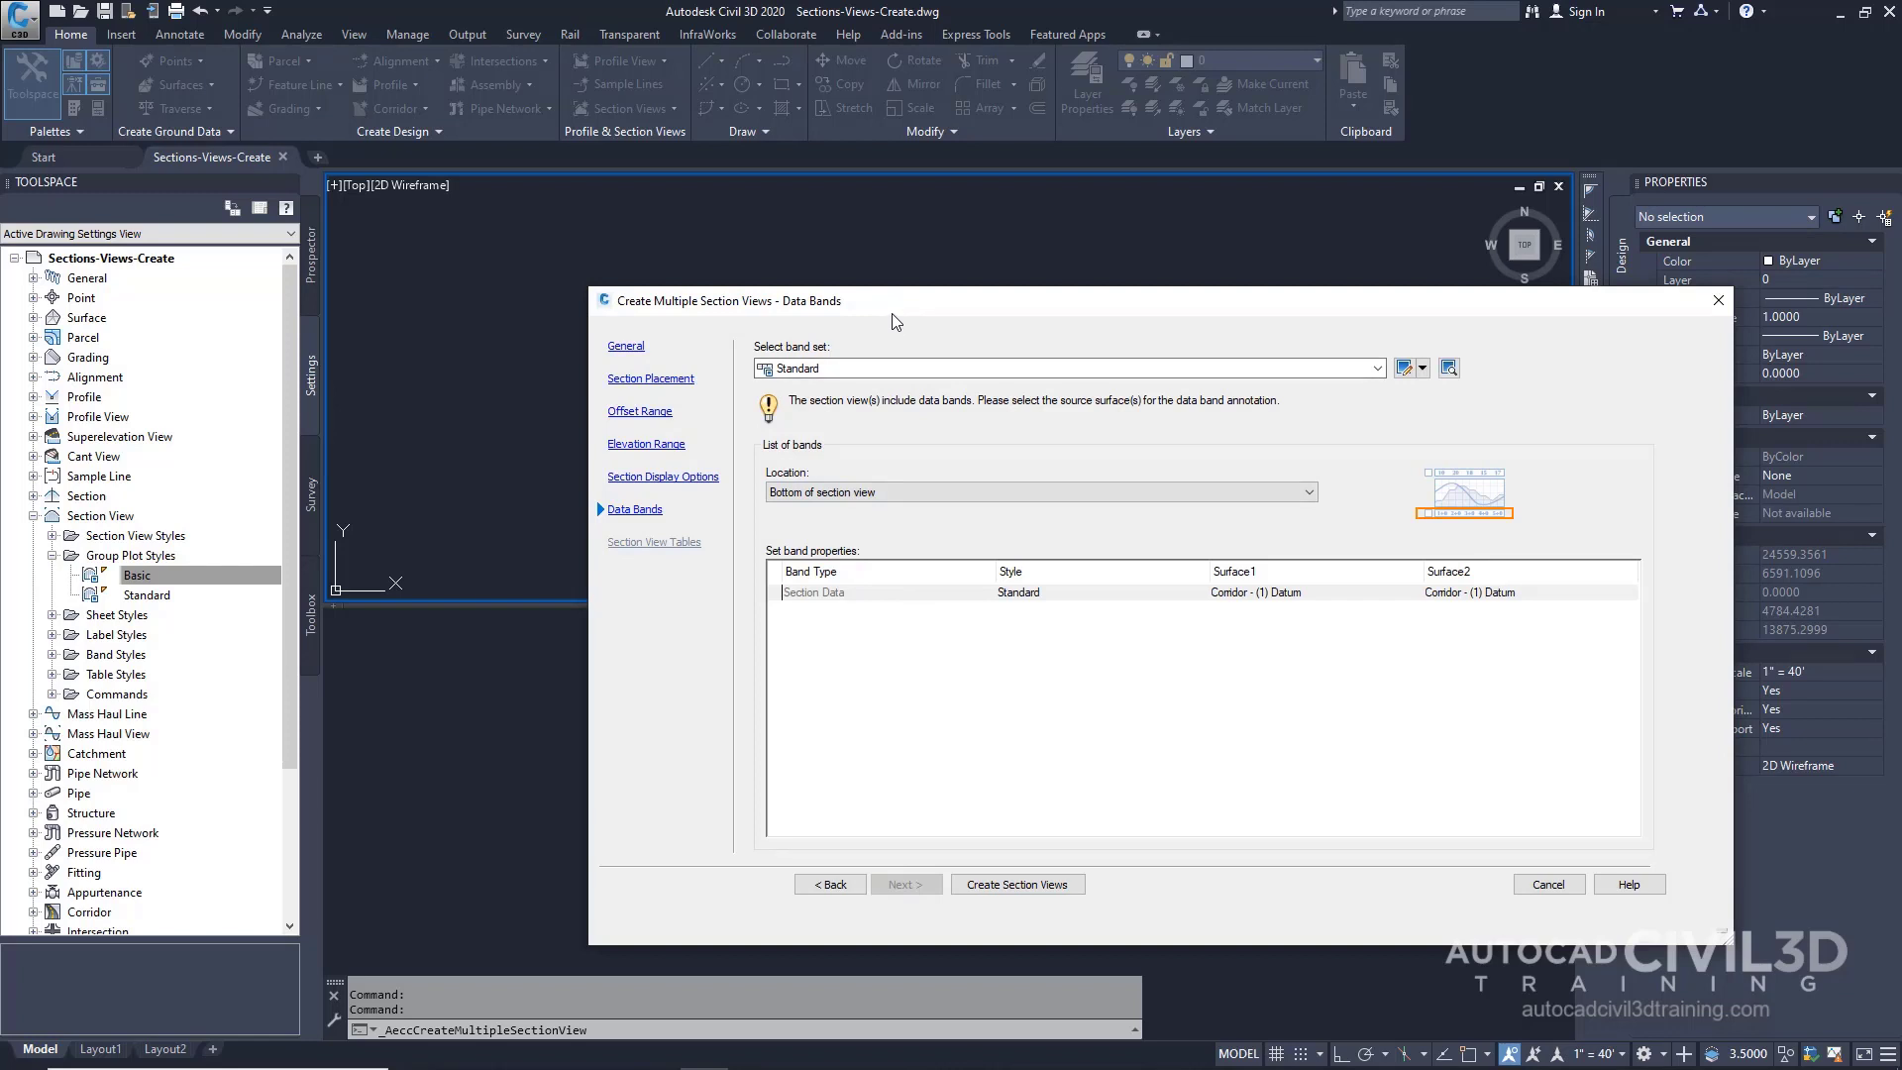
click(877, 369)
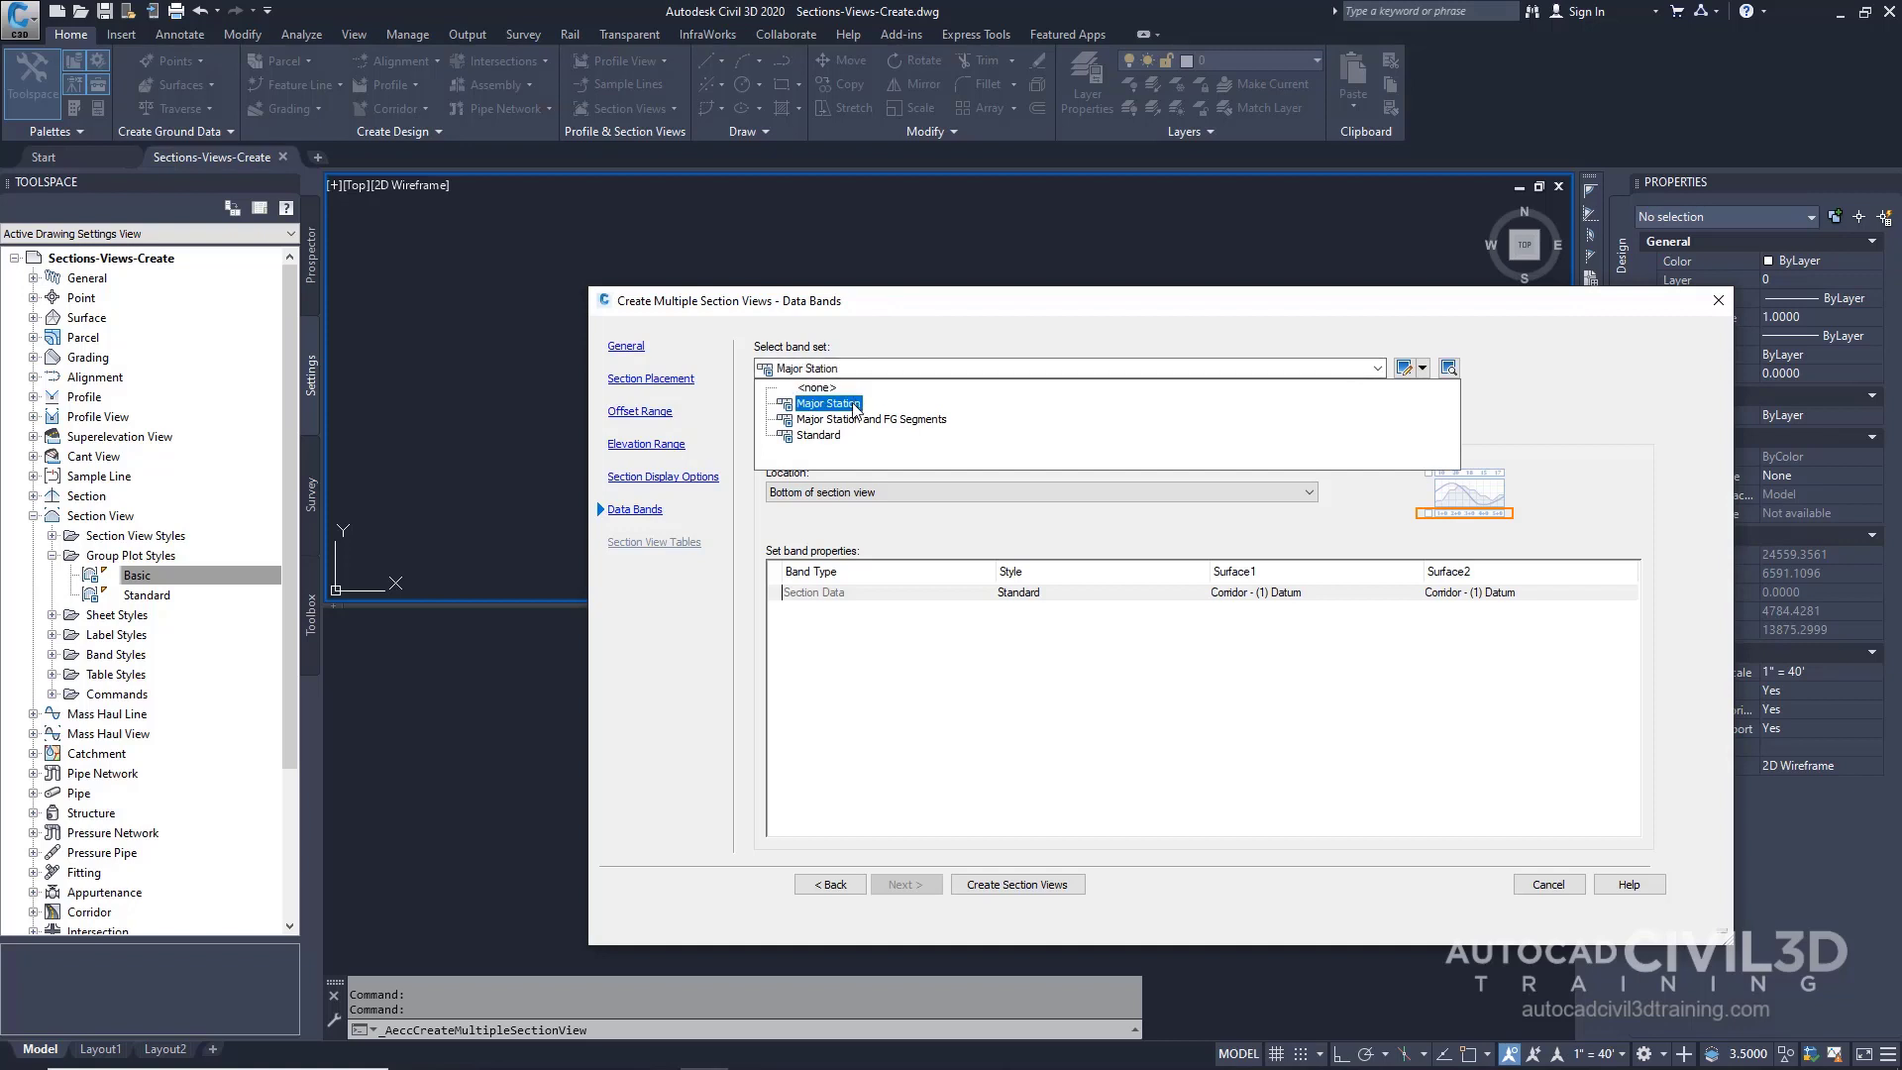
click(855, 404)
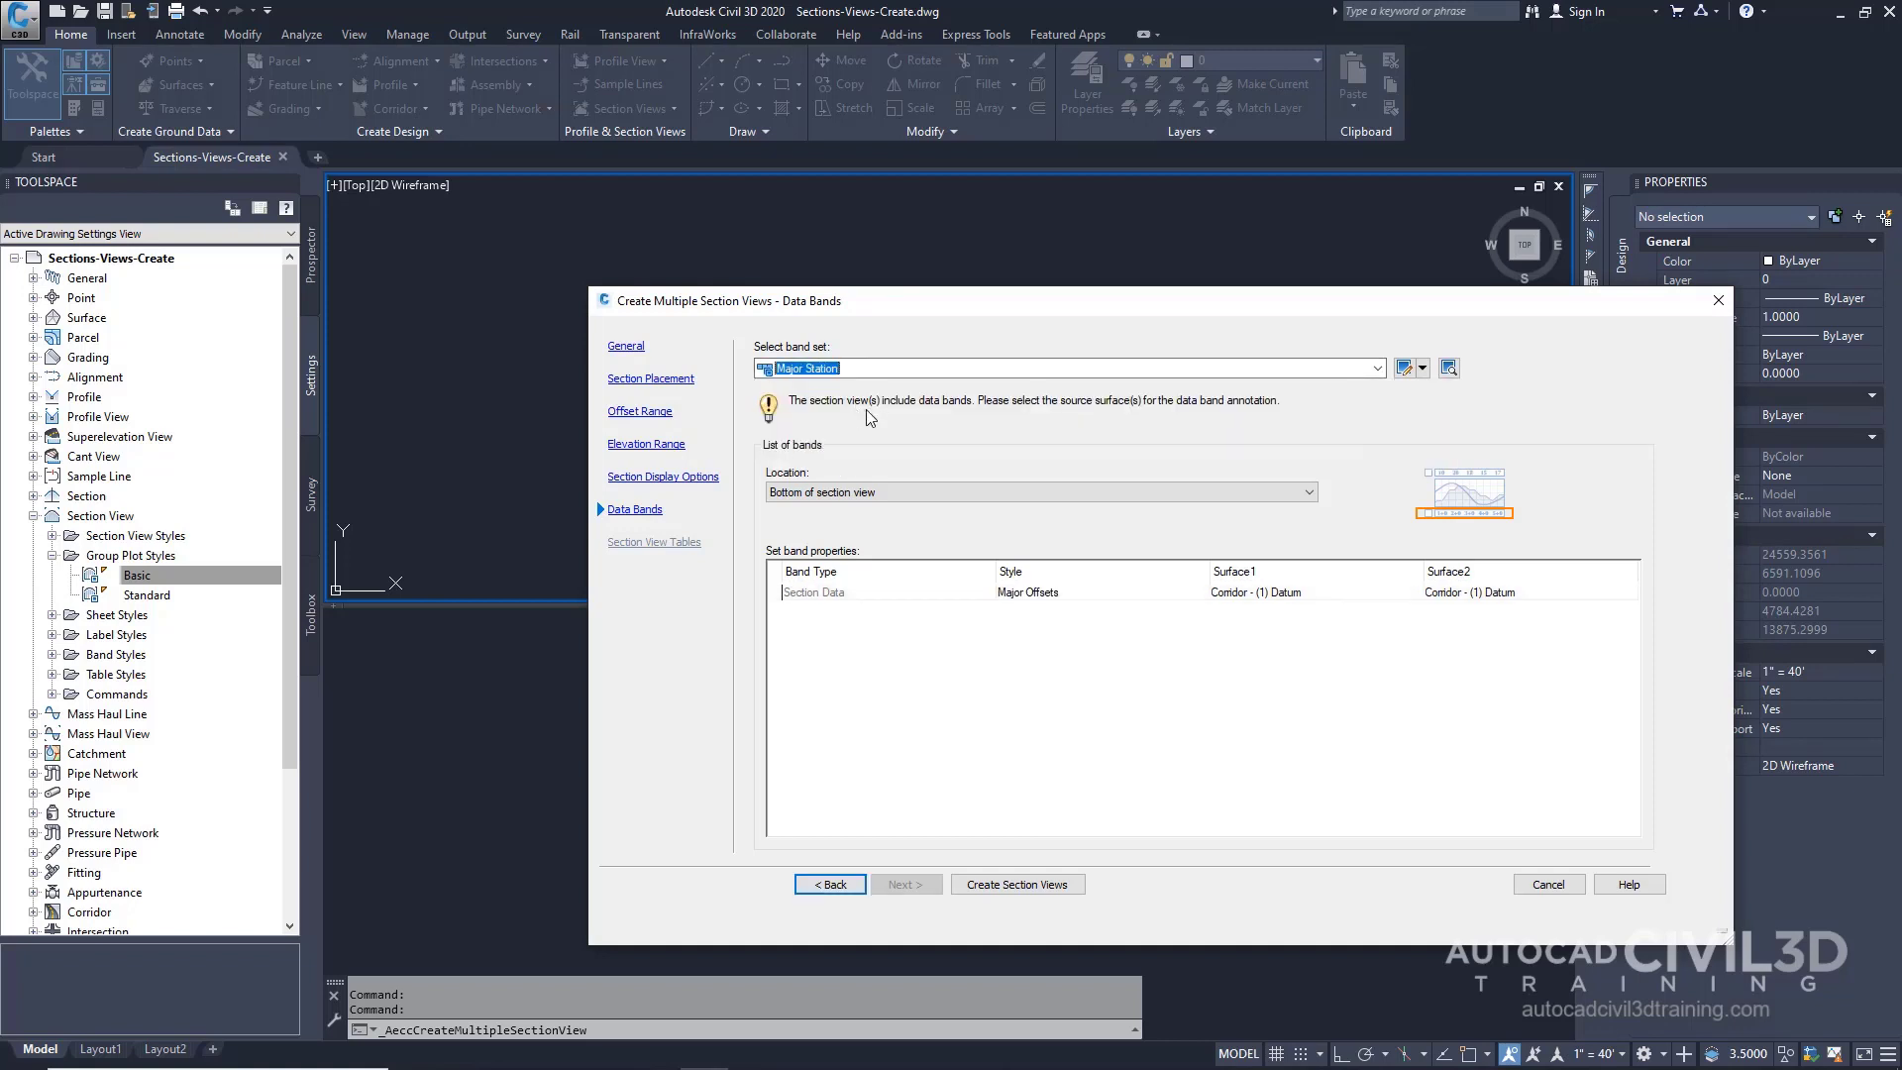
click(1248, 599)
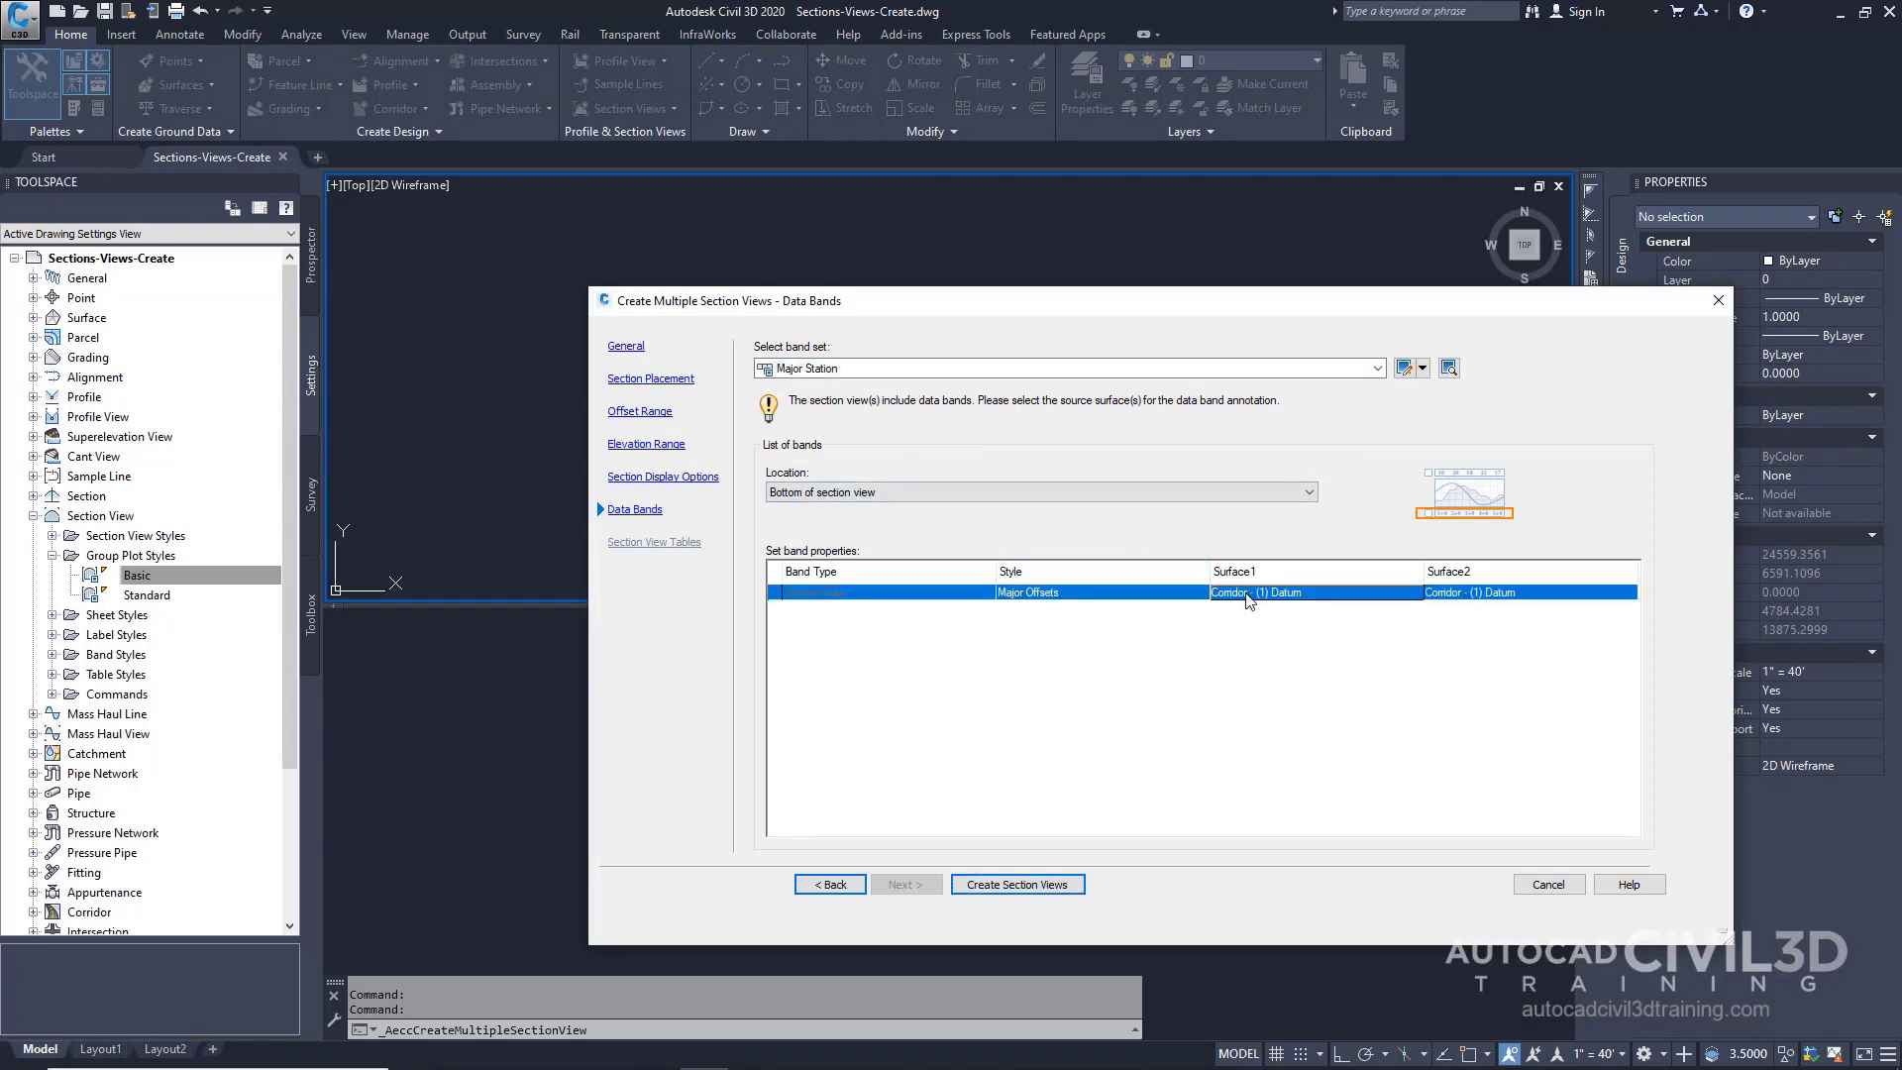
click(1248, 599)
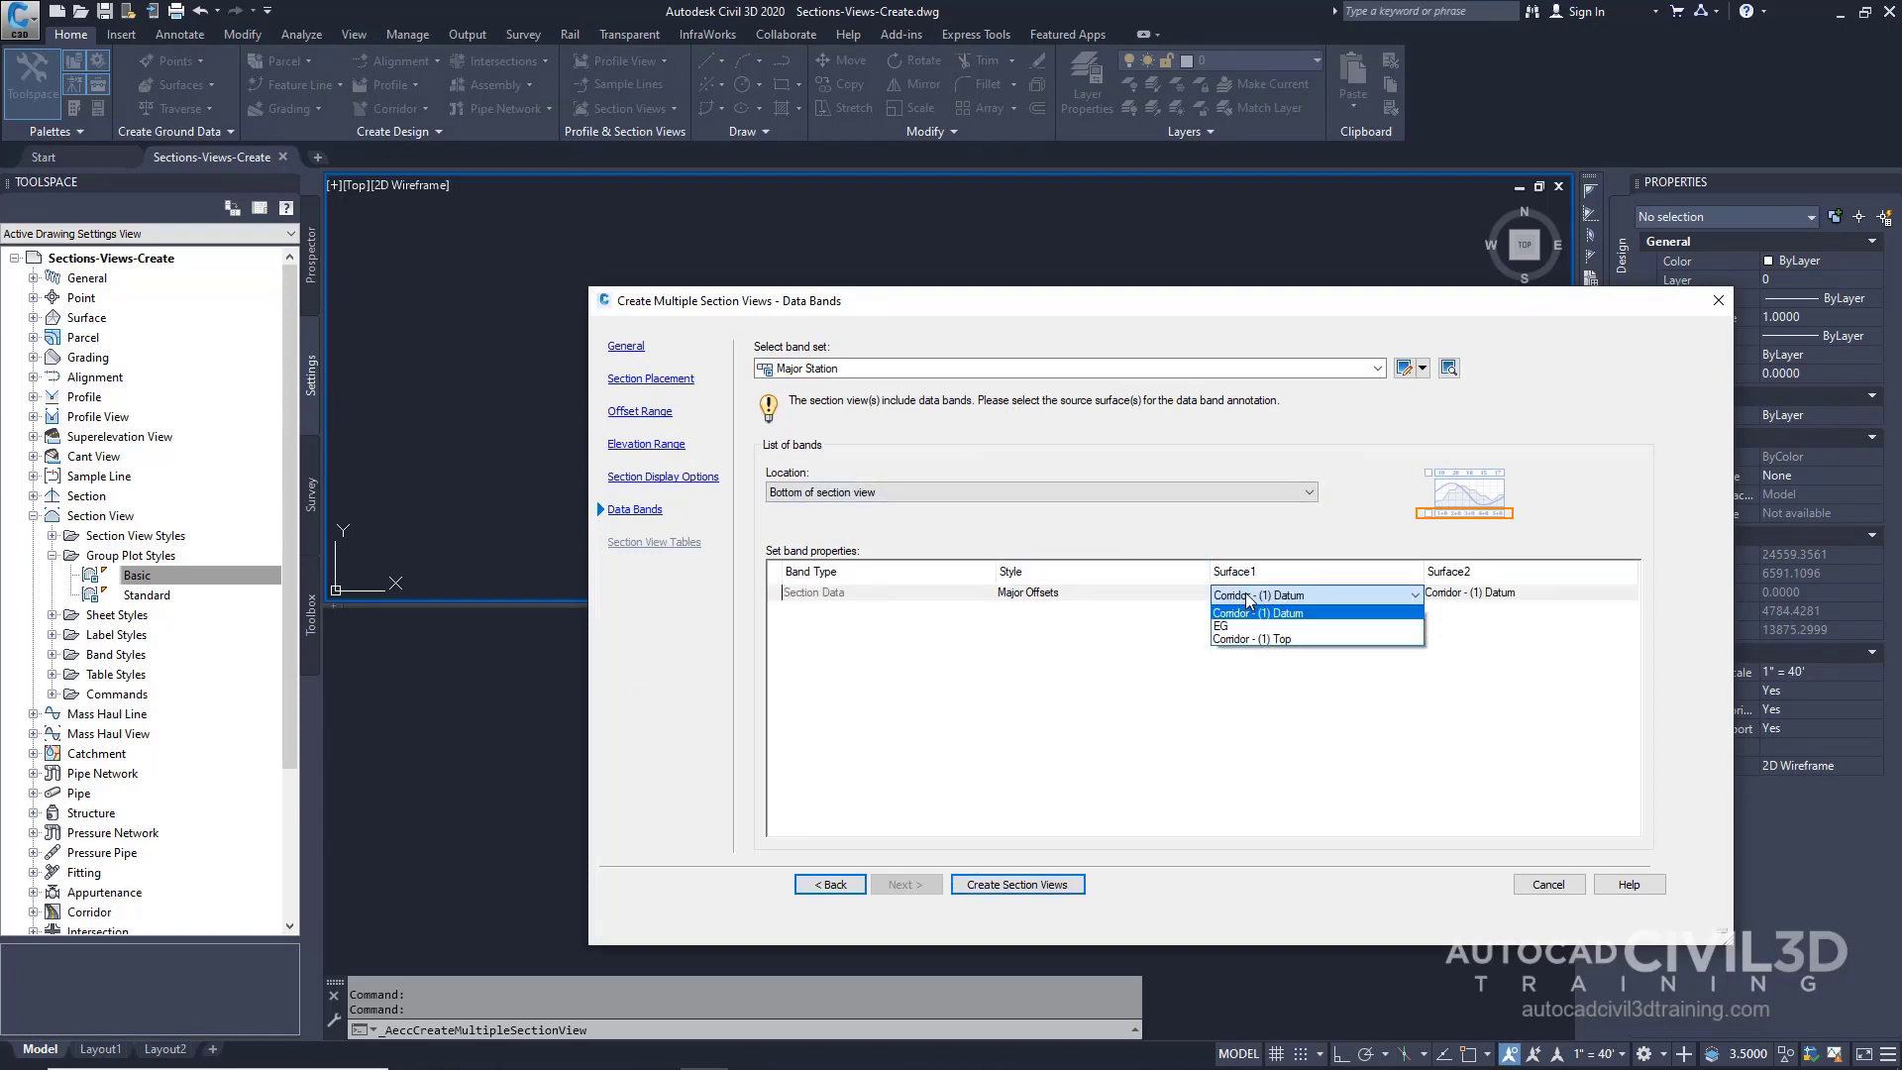
click(1279, 642)
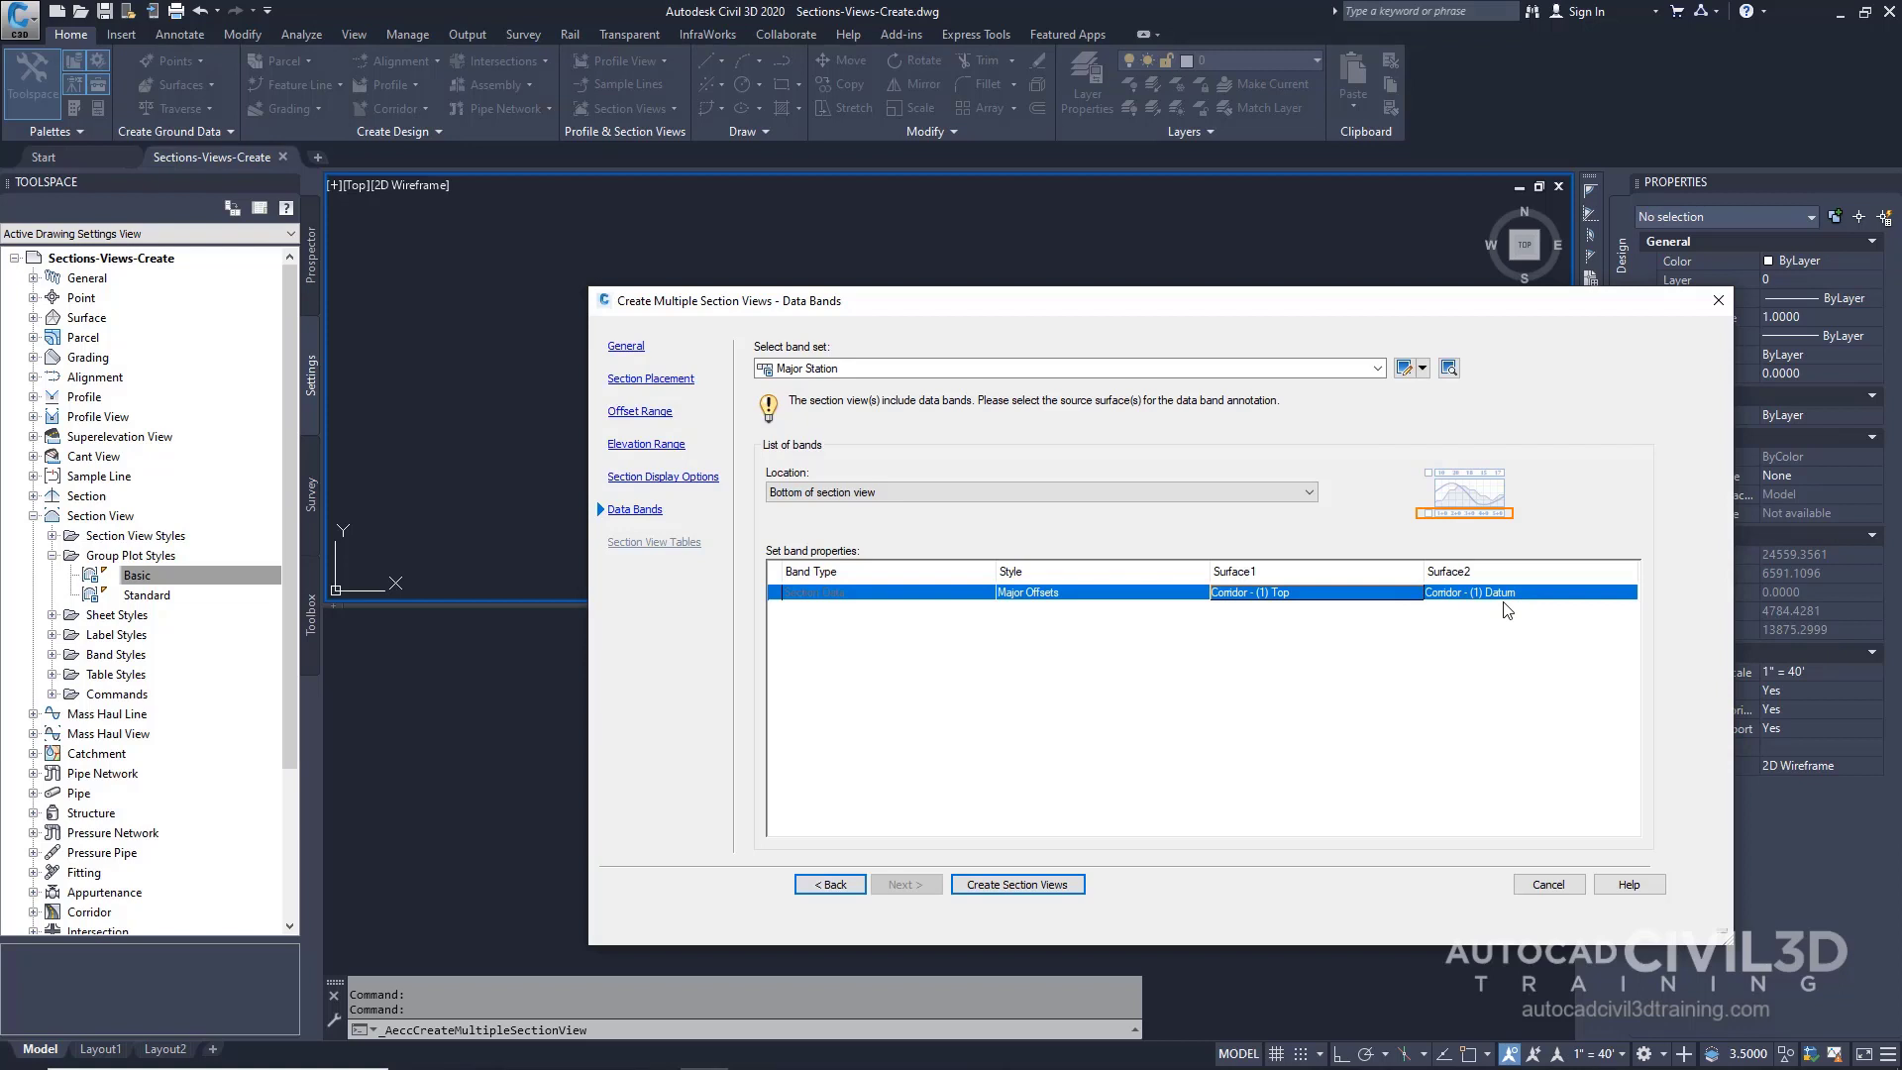
Create the section views and place their origin in an empty area of the upper model viewport.
click(1070, 889)
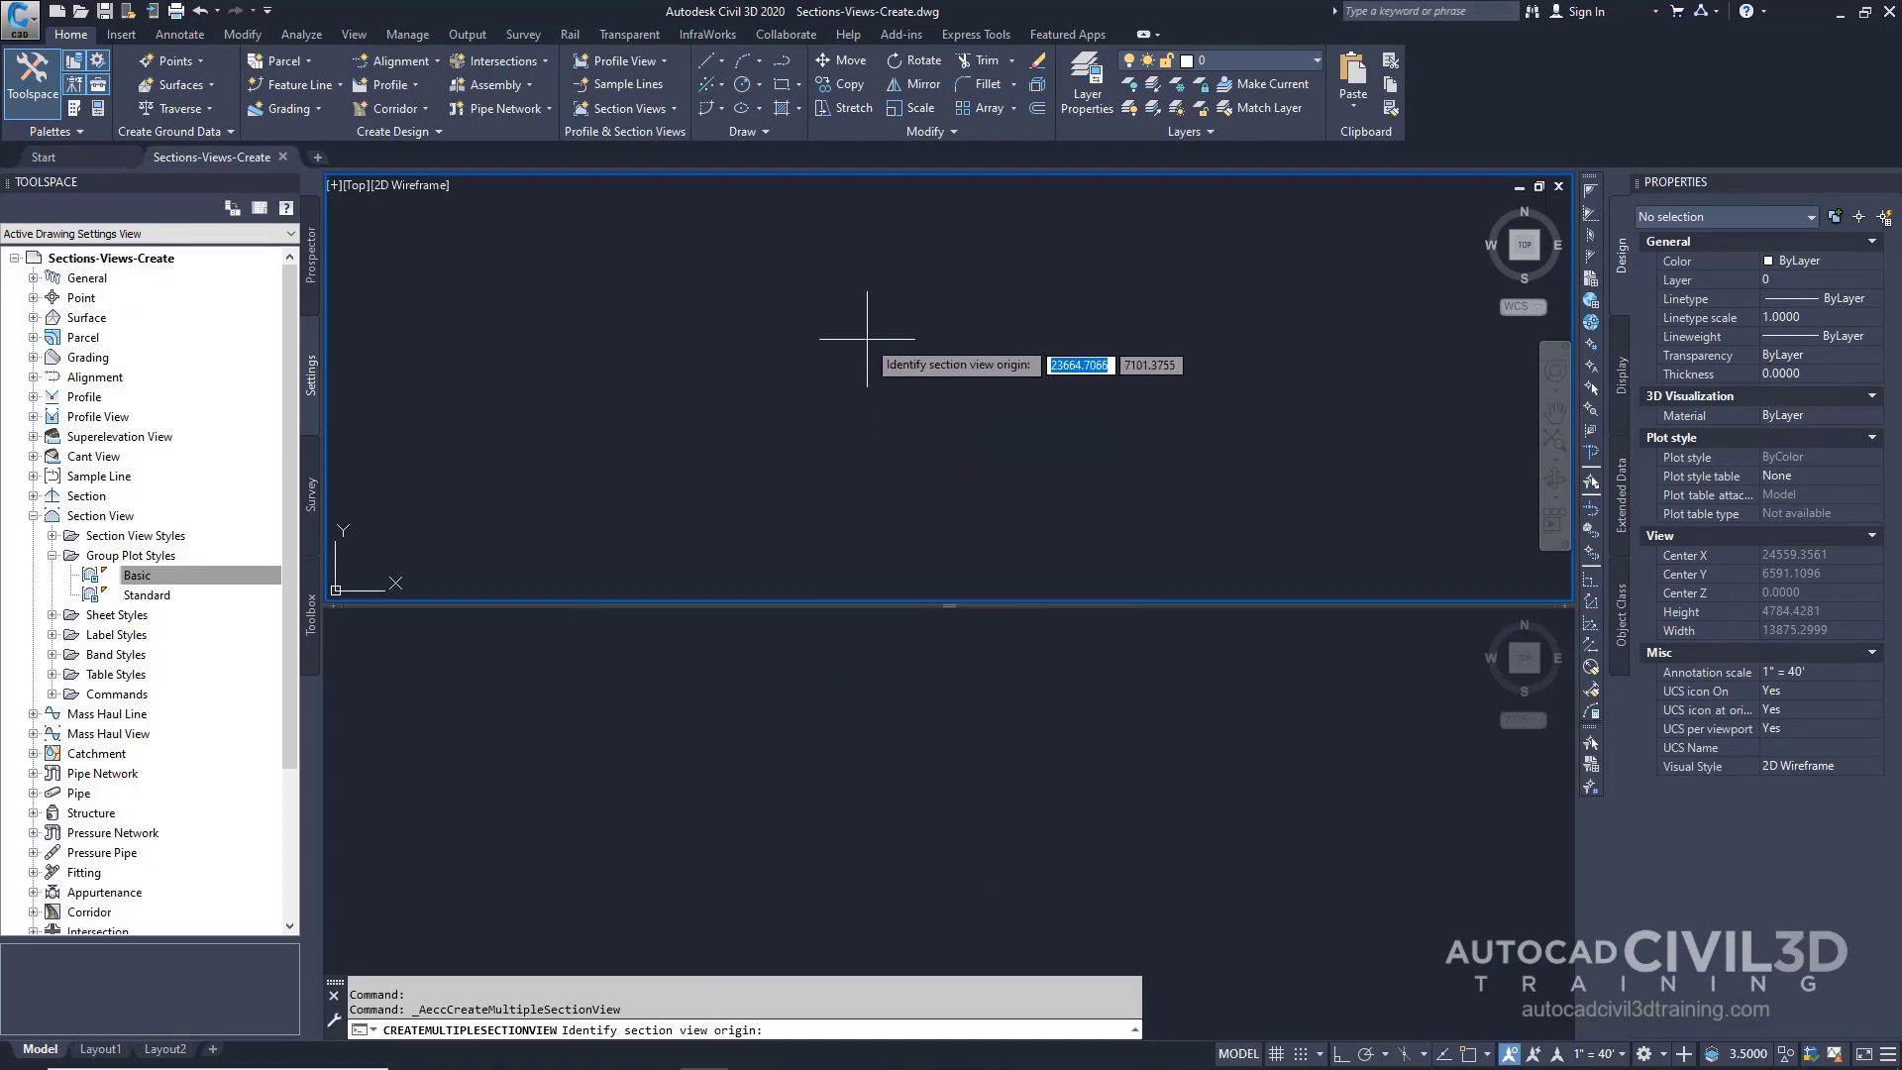
click(763, 320)
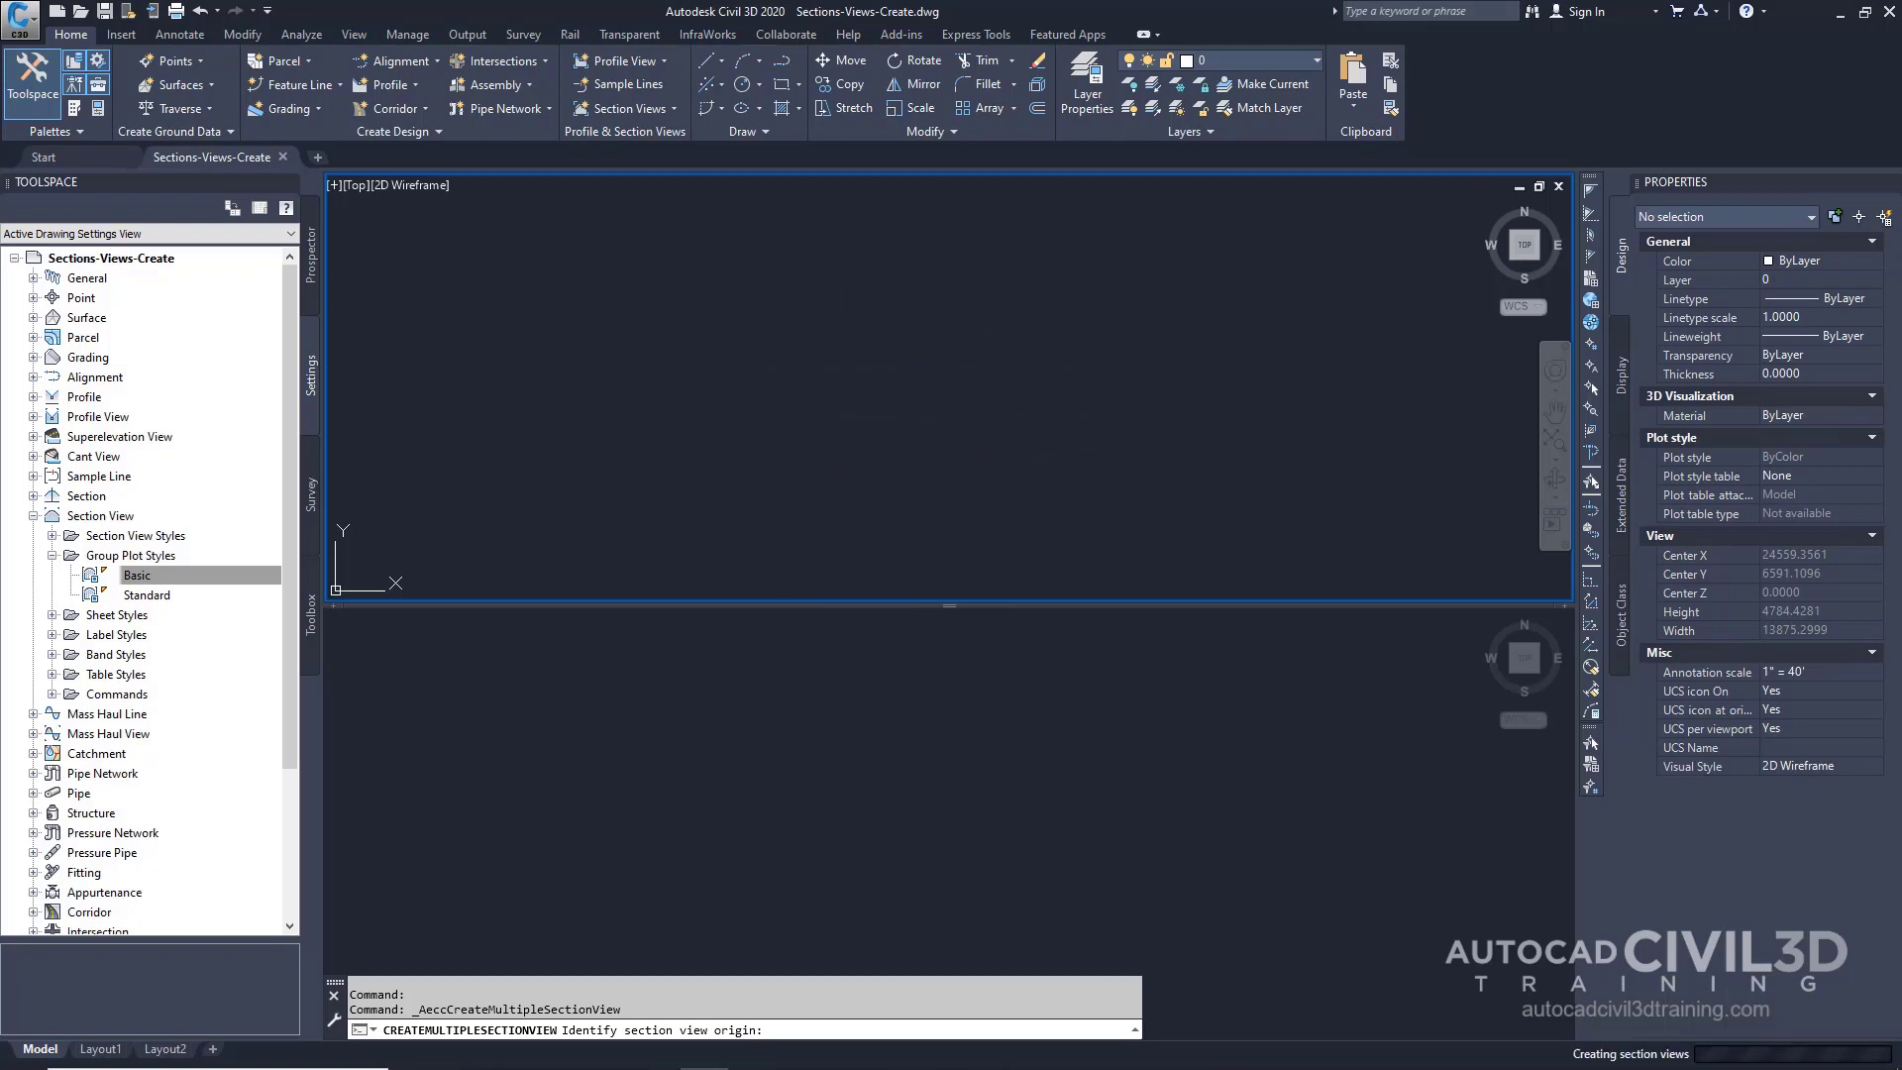
scroll(931, 424, up, 5)
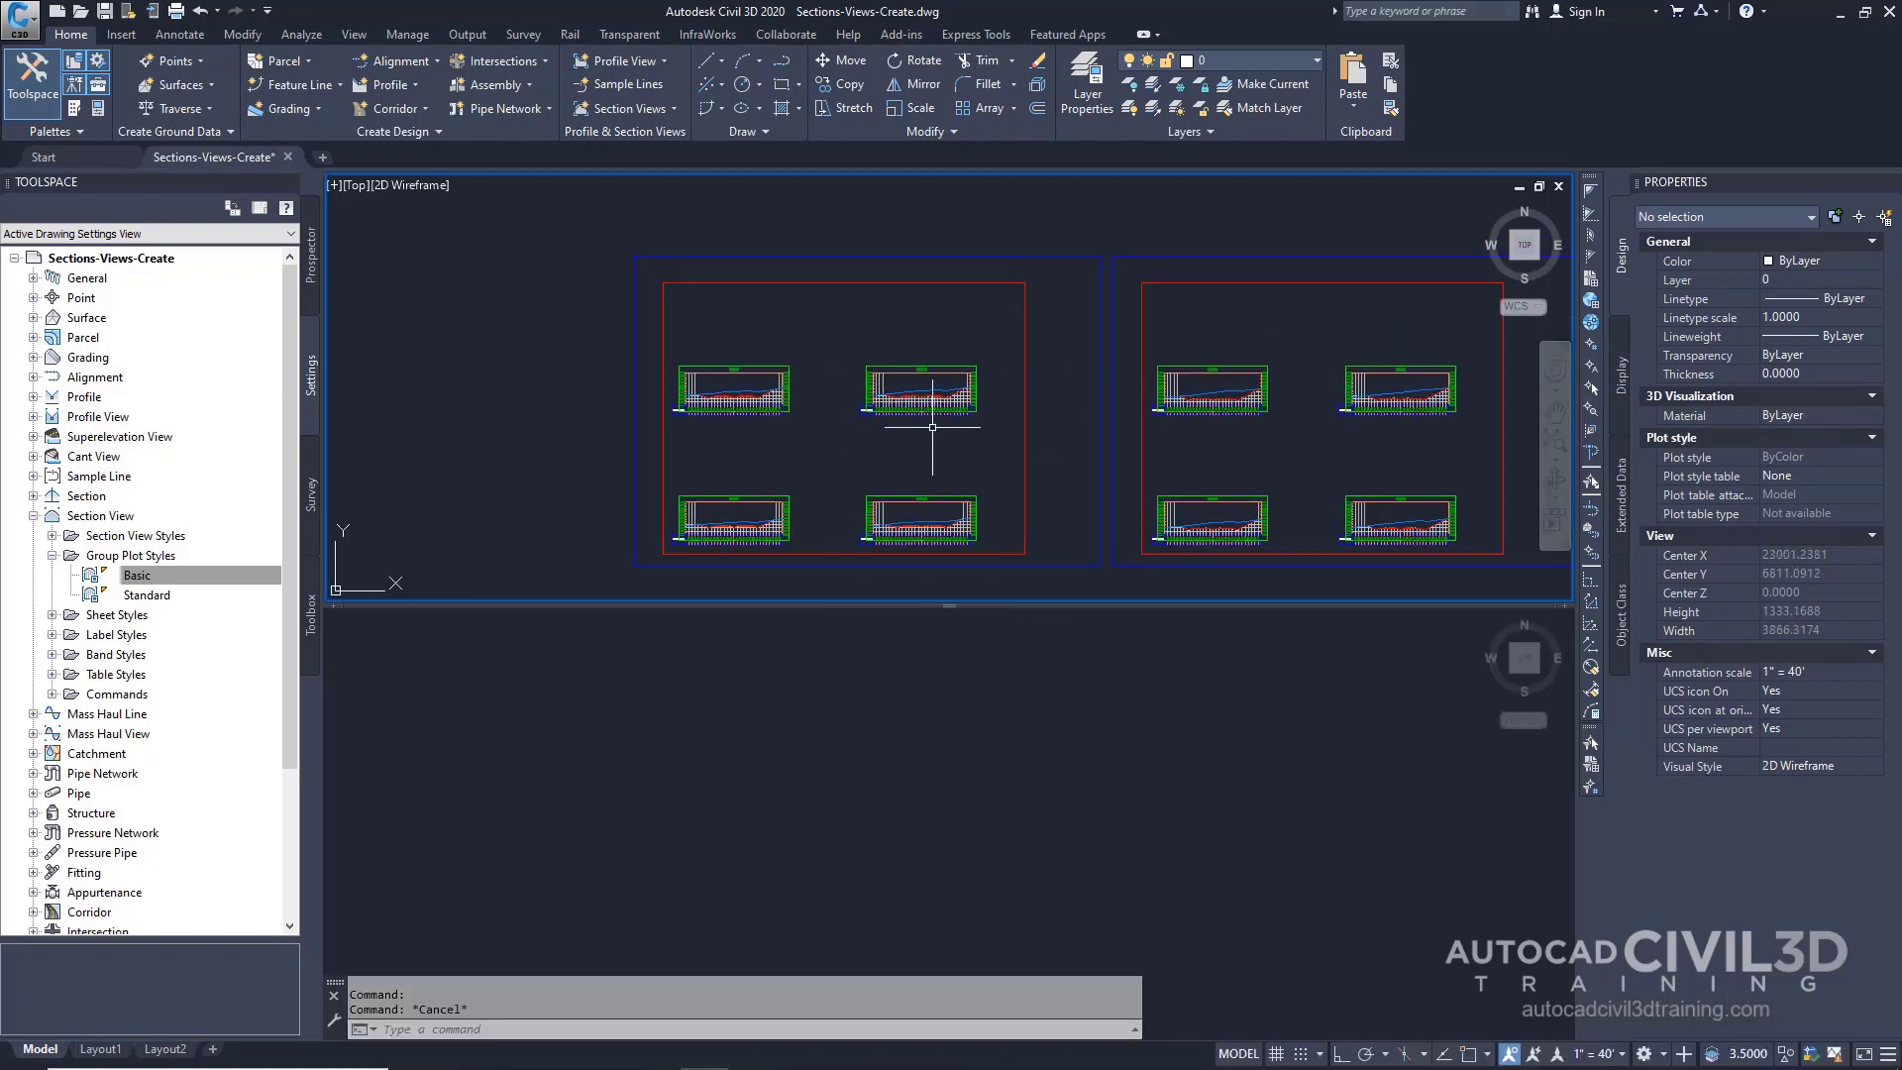